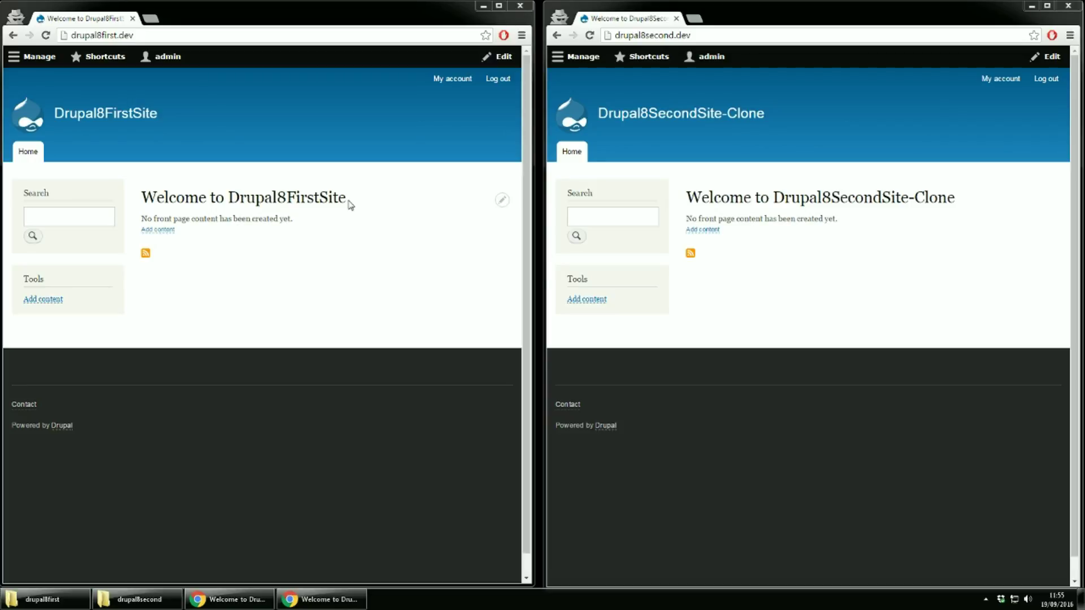
Step: Bring up both sites' Explorer windows and open the second site's sites > default > files folder
{"action": "left_click", "coordinate": [43, 599]}
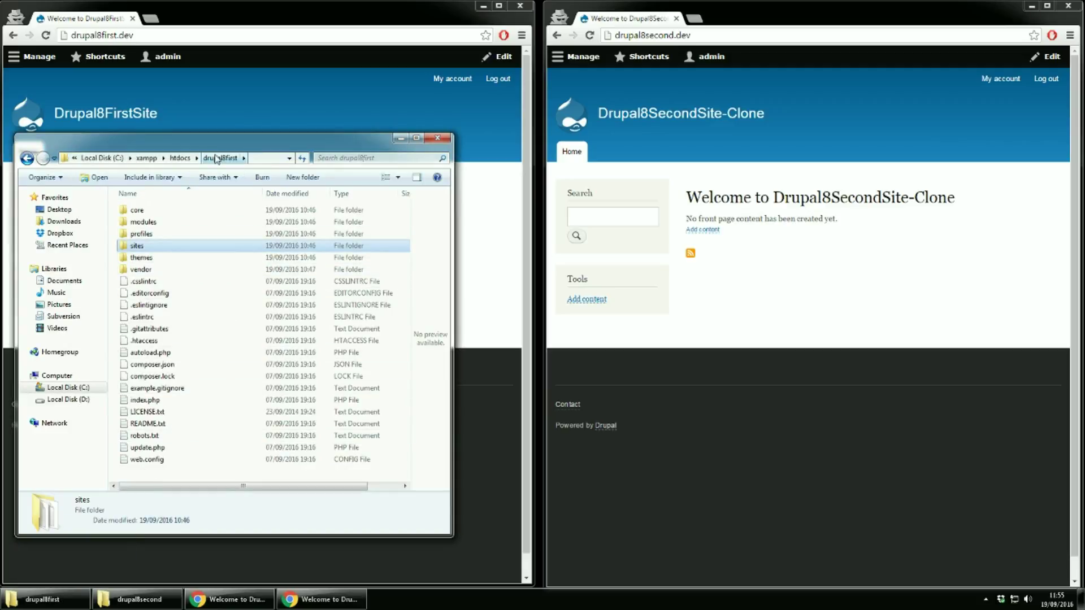
{"action": "left_click", "coordinate": [139, 599]}
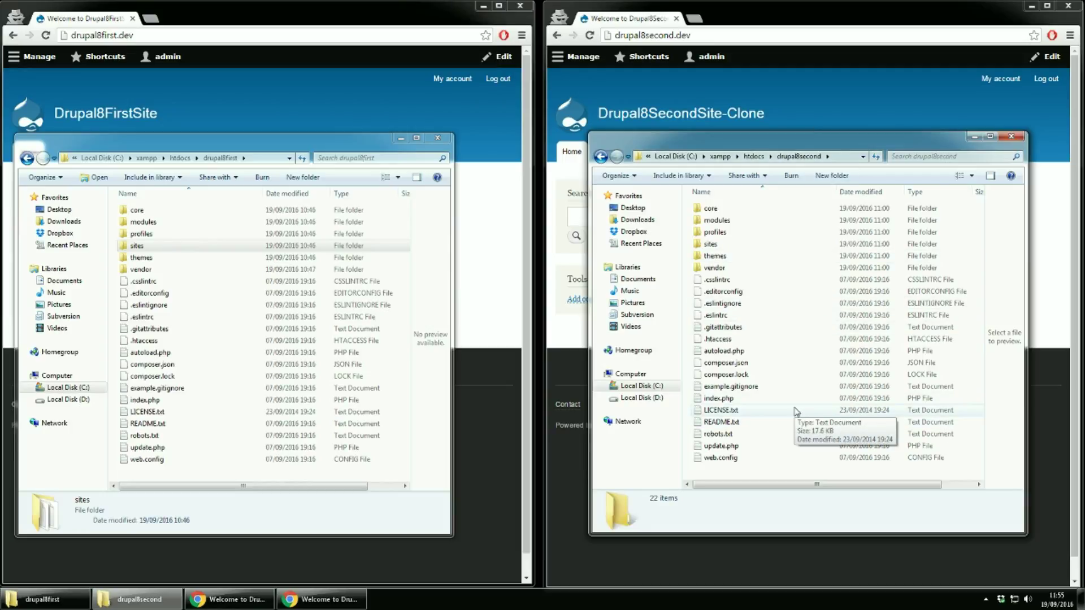
{"action": "double_click", "coordinate": [746, 248]}
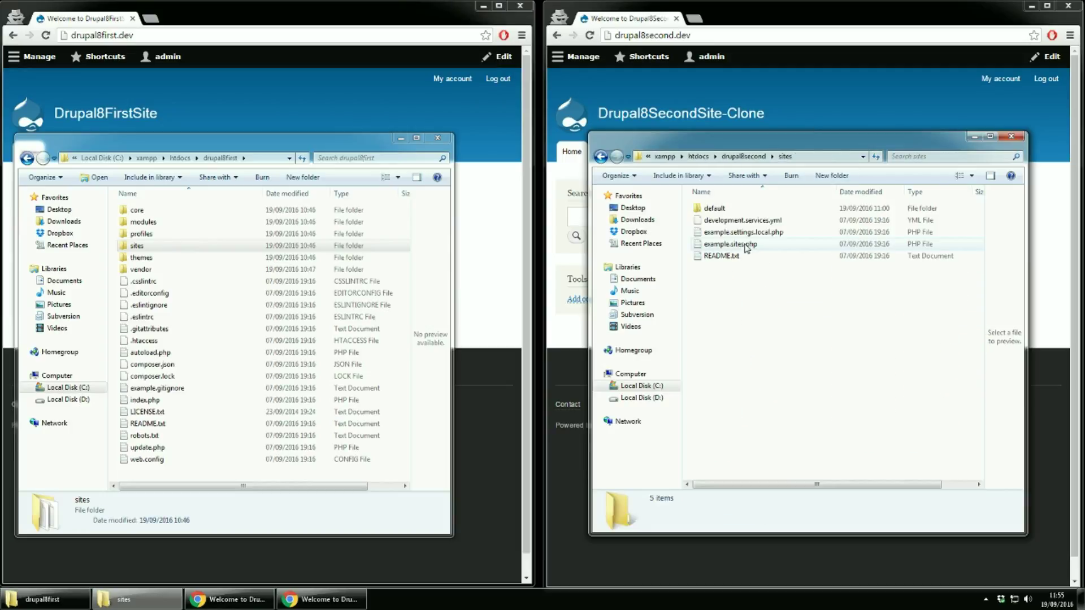
{"action": "double_click", "coordinate": [731, 210]}
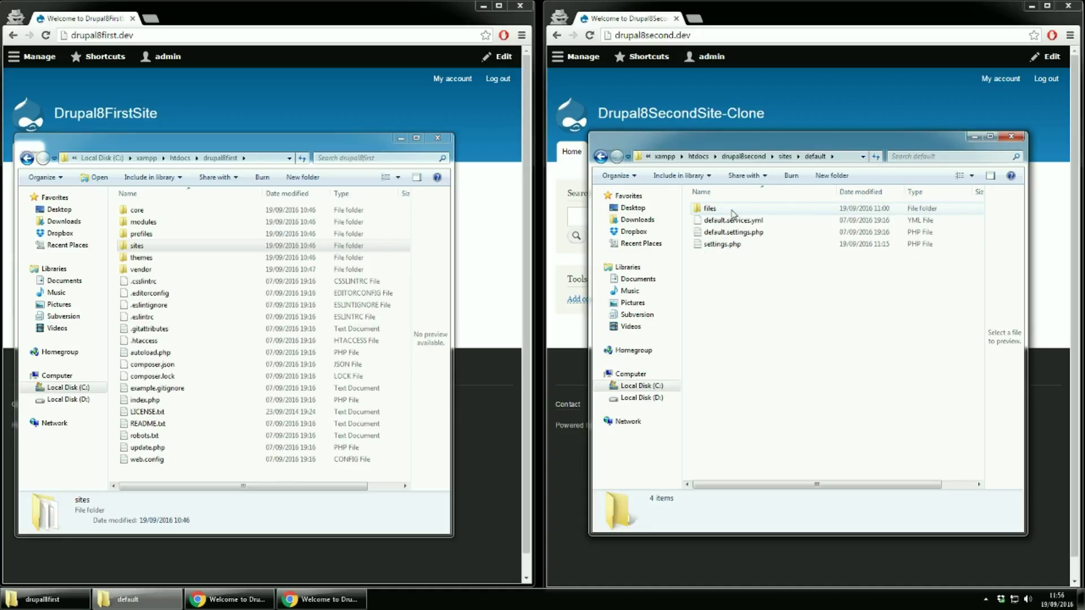
{"action": "double_click", "coordinate": [731, 211]}
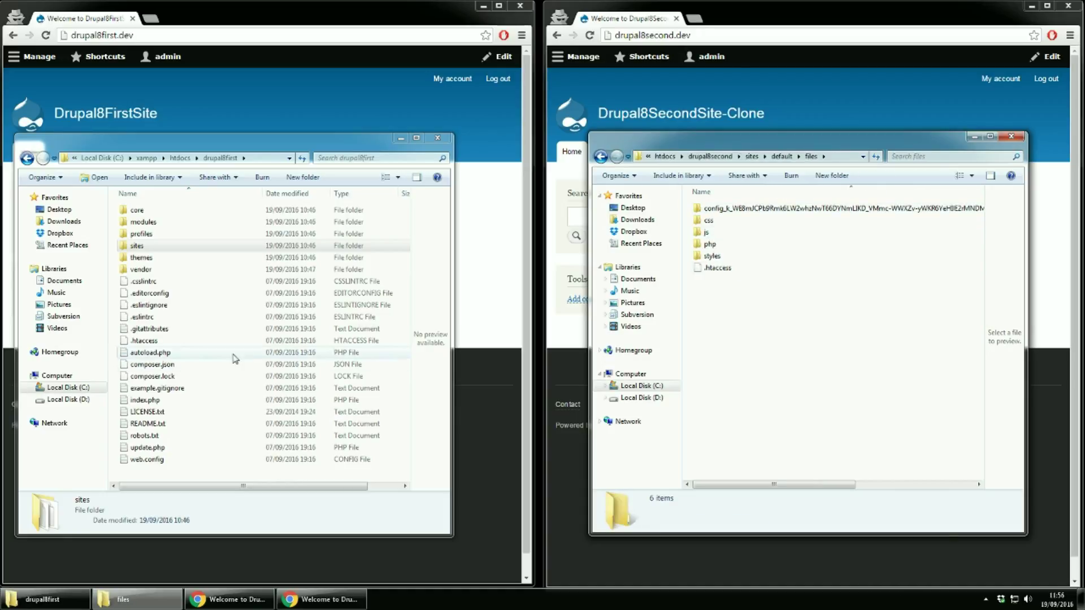
Step: Open the first site's sites > default > files > config > sync, then the second site's config > sync
{"action": "double_click", "coordinate": [137, 246]}
{"action": "left_click", "coordinate": [145, 211]}
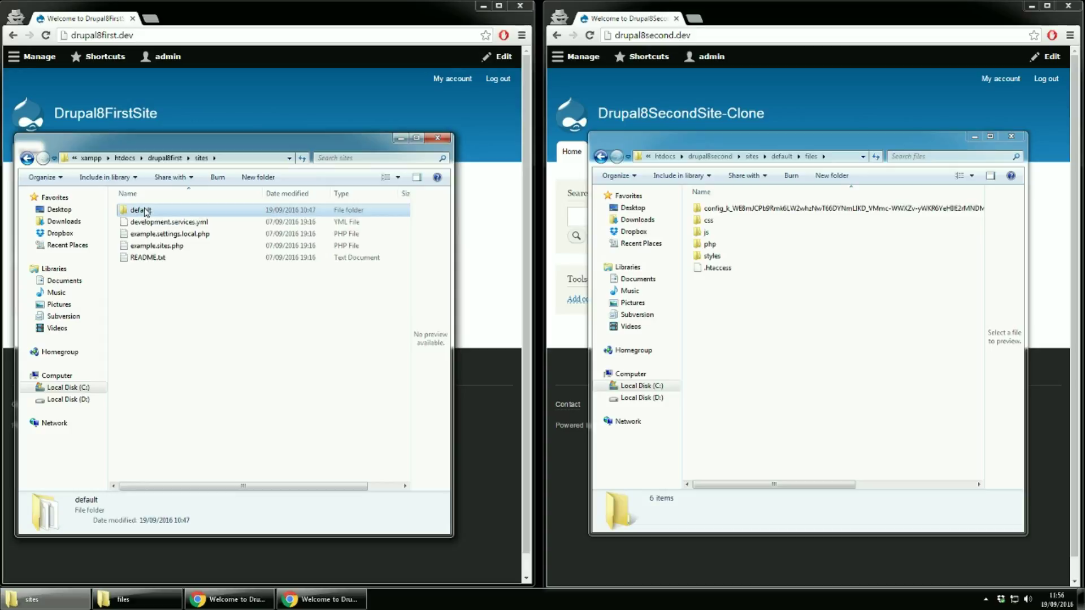
{"action": "double_click", "coordinate": [146, 211]}
{"action": "double_click", "coordinate": [136, 211]}
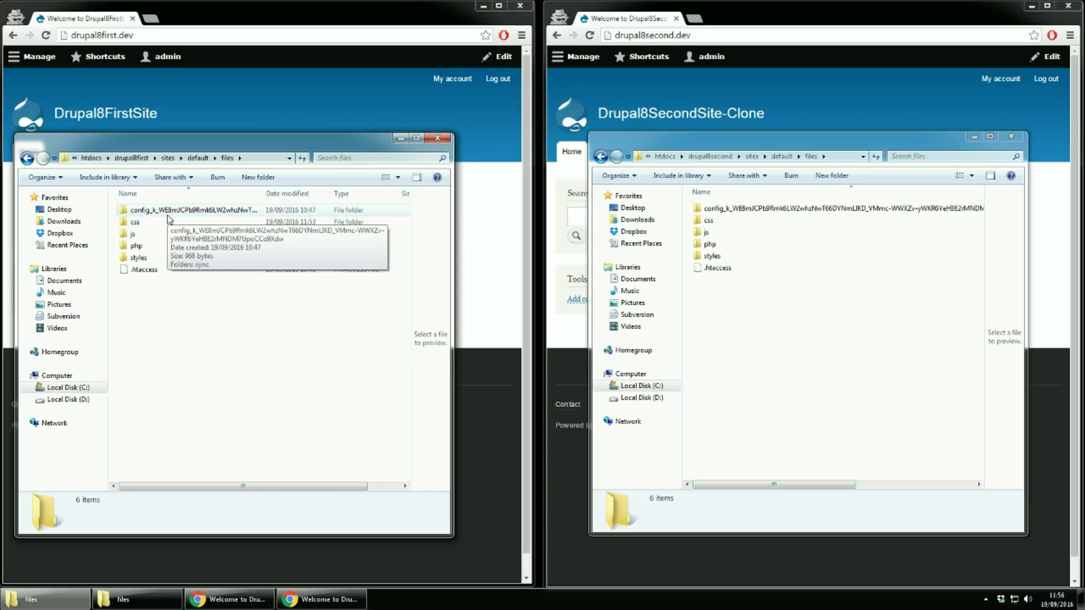
{"action": "double_click", "coordinate": [166, 210]}
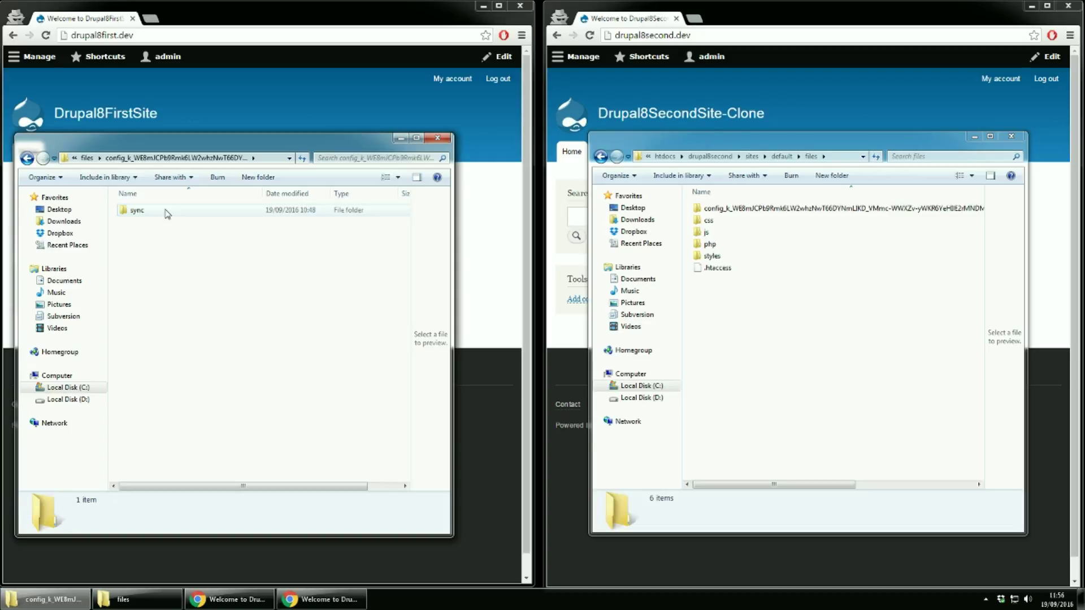
{"action": "double_click", "coordinate": [137, 210]}
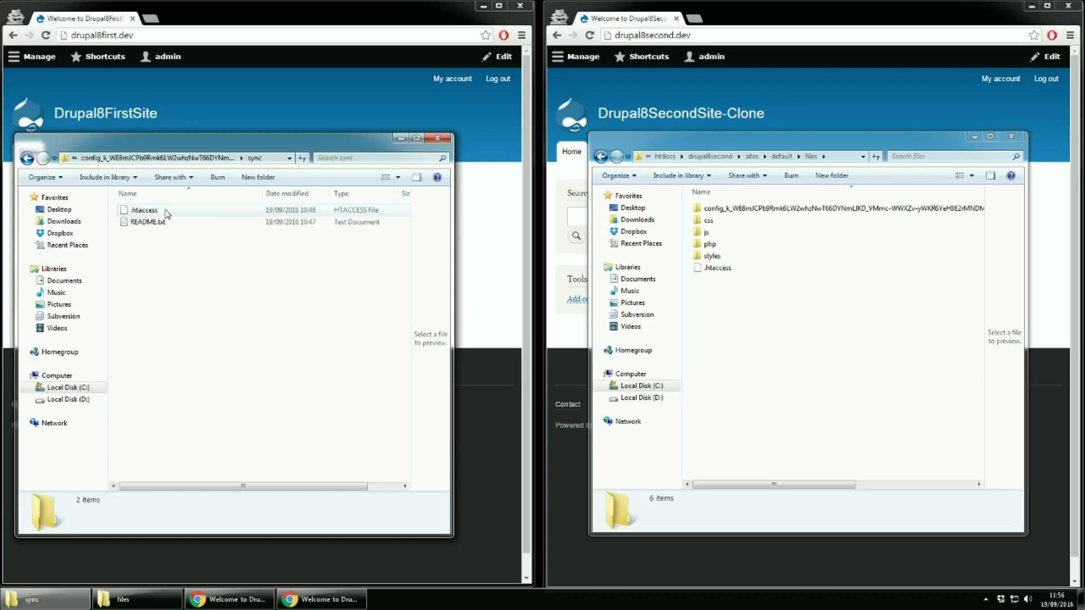
{"action": "double_click", "coordinate": [905, 210]}
{"action": "double_click", "coordinate": [905, 209]}
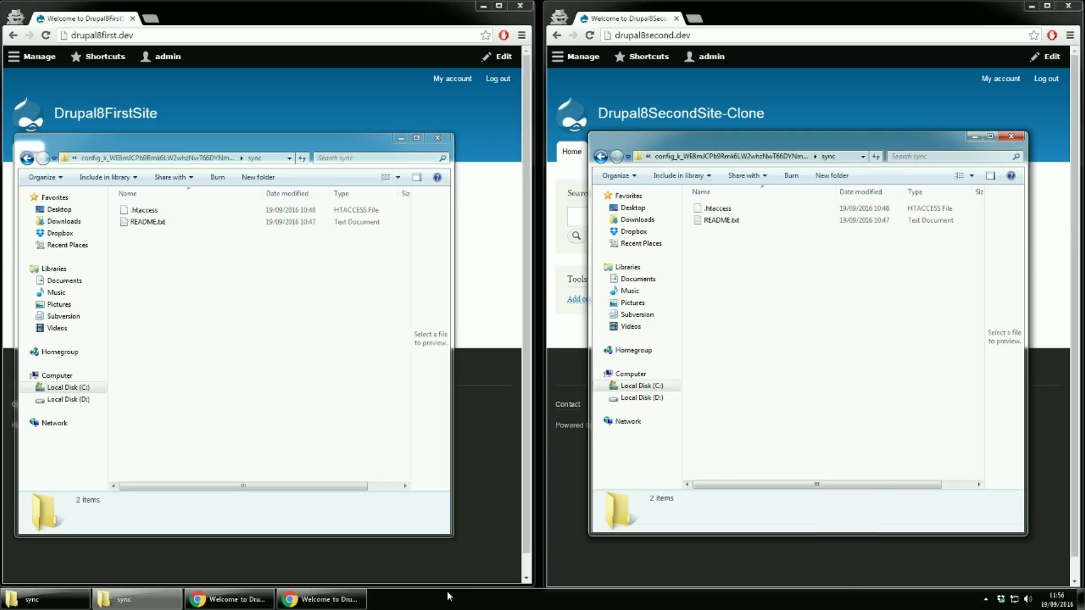
Step: Minimize Explorer and open the first site's Configuration synchronization page in a new tab
{"action": "key", "text": "super+Down"}
{"action": "key", "text": "super+Down"}
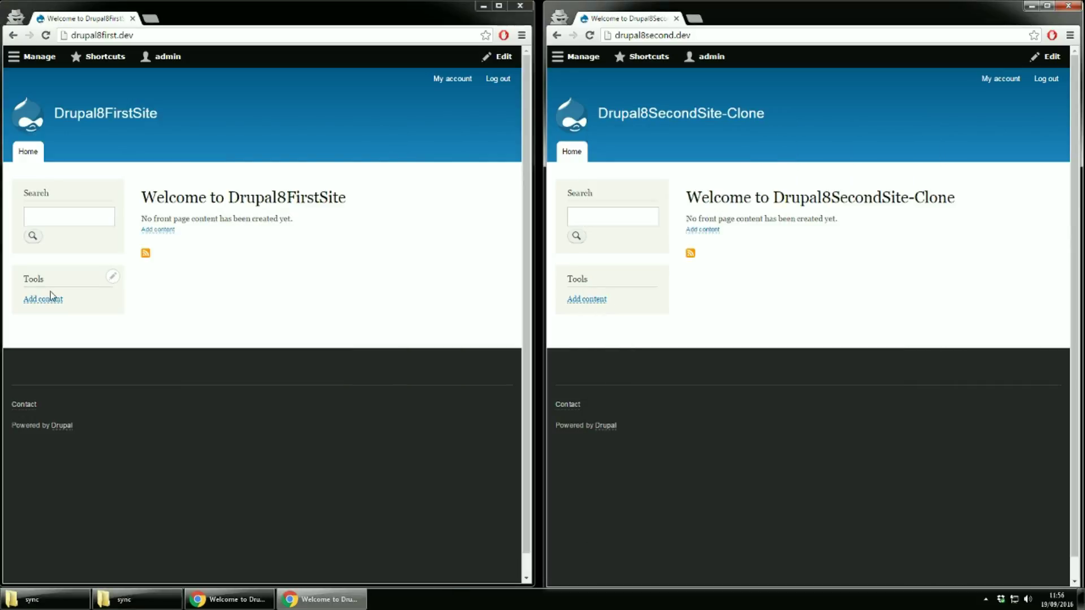
{"action": "left_click", "coordinate": [21, 65]}
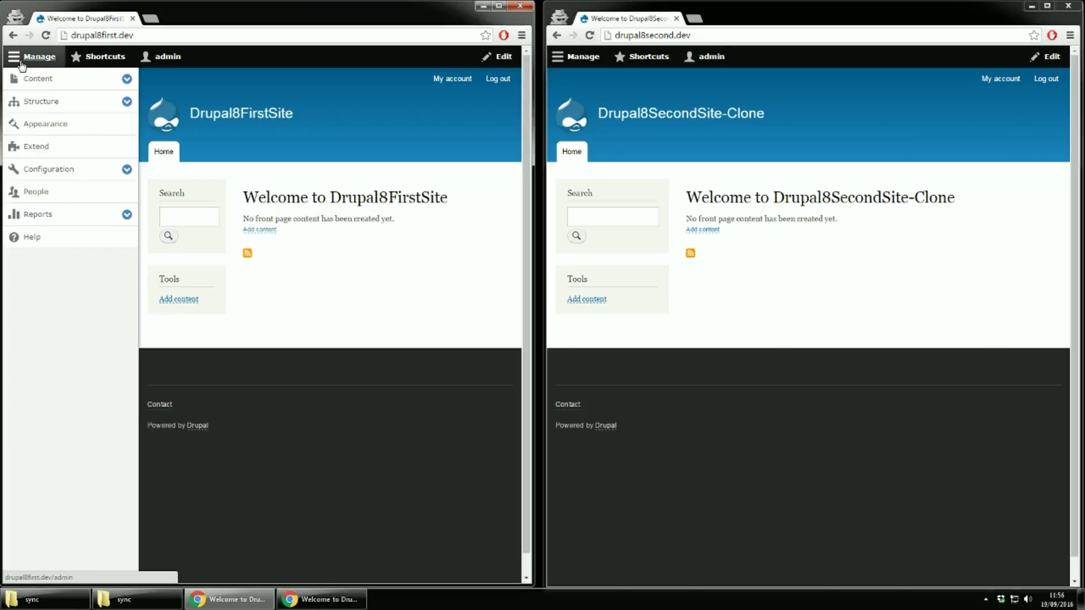
{"action": "left_click", "coordinate": [35, 174]}
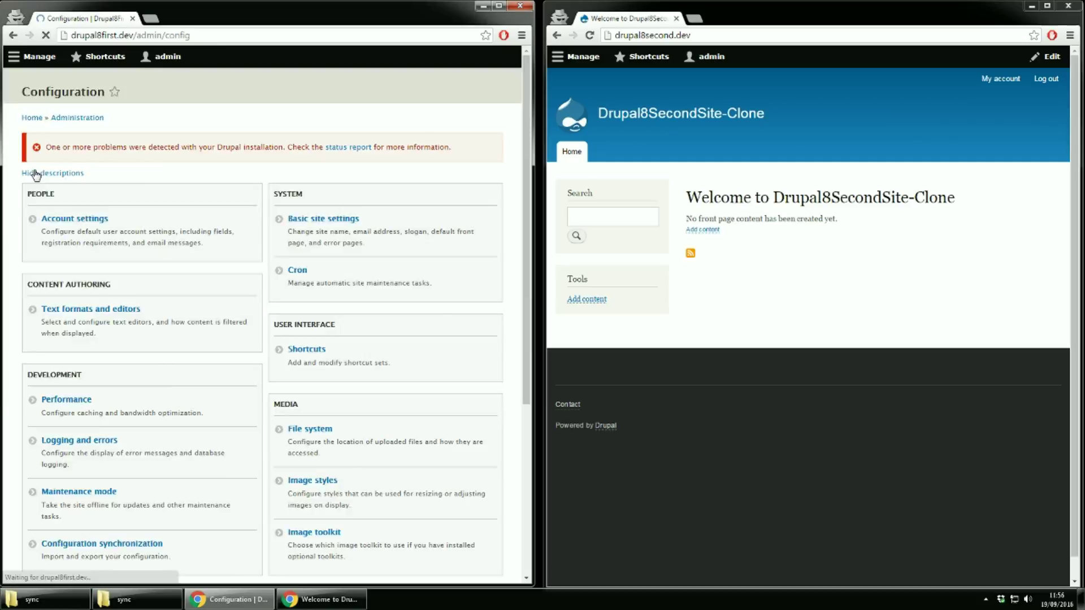
{"action": "scroll", "coordinate": [412, 226], "scroll_direction": "down", "scroll_amount": 4}
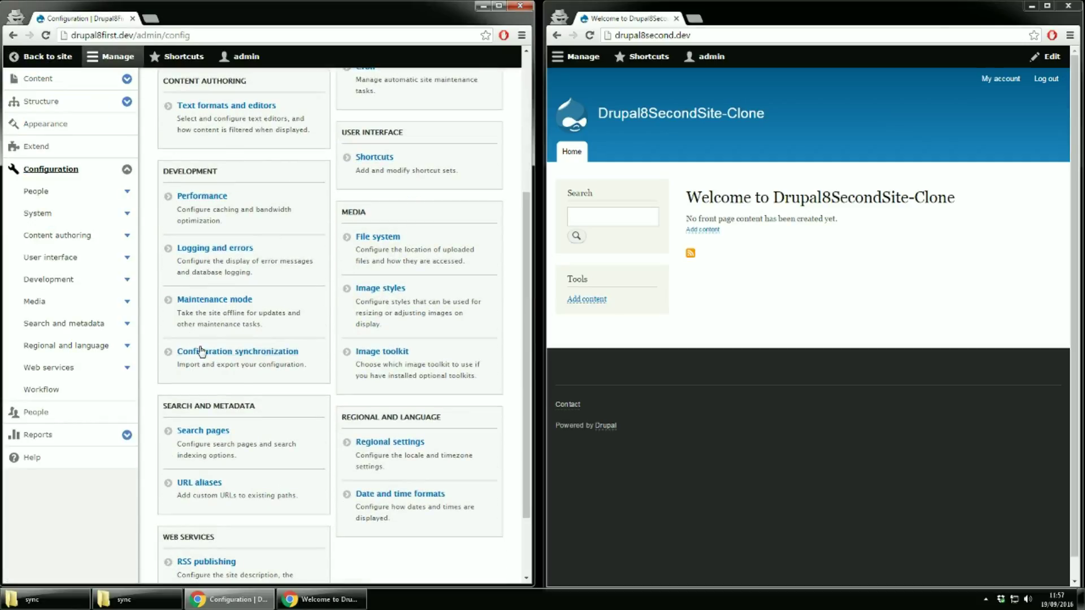
{"action": "right_click", "coordinate": [285, 353]}
{"action": "left_click", "coordinate": [296, 361]}
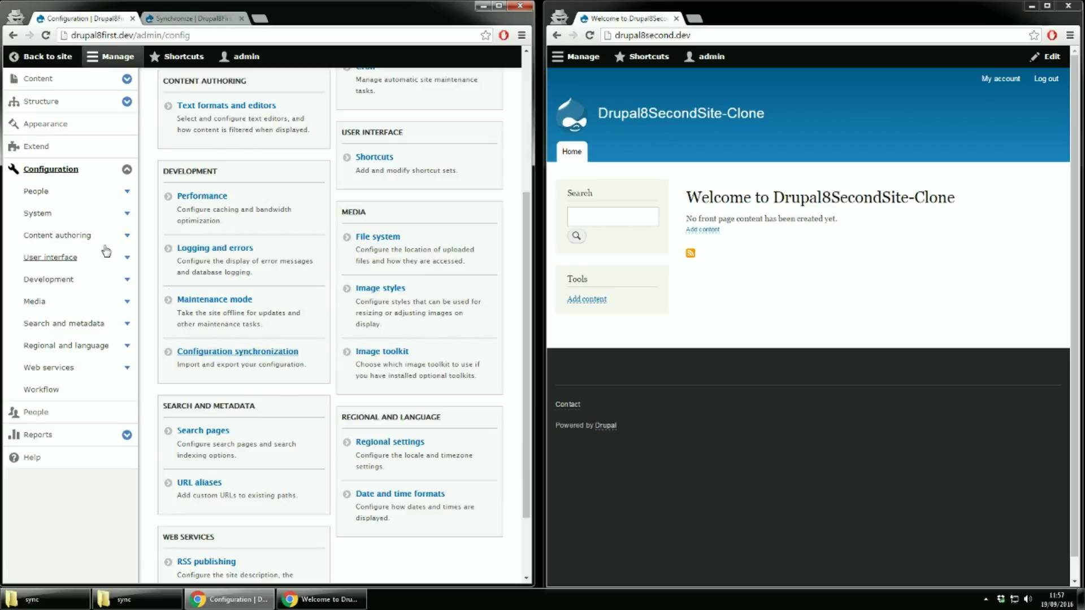
Step: Filter the Extend module list by 'confi' to confirm Configuration Manager is enabled
{"action": "left_click", "coordinate": [51, 149]}
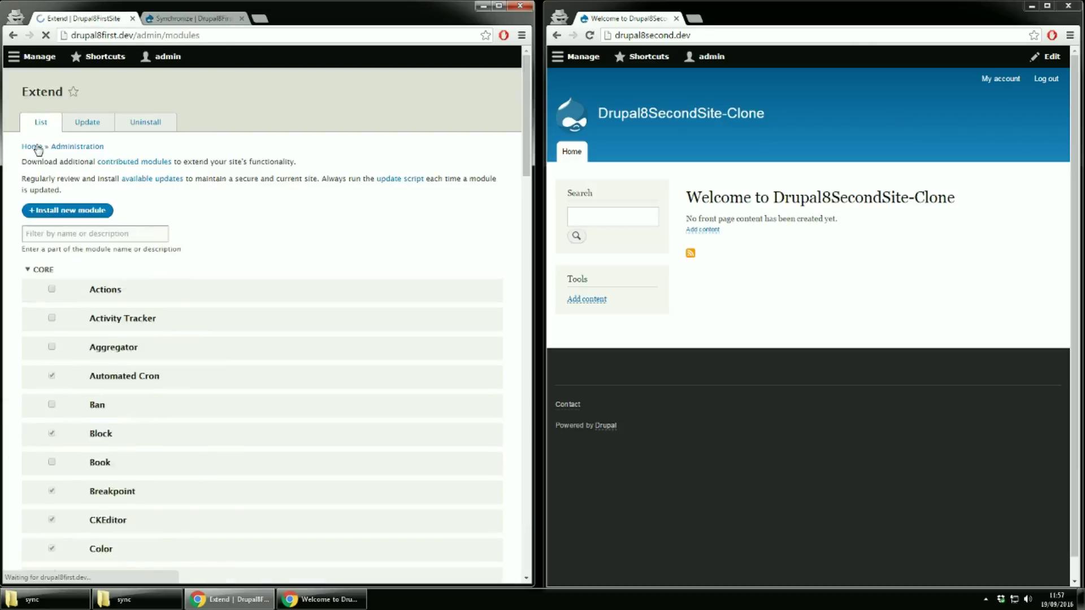
{"action": "left_click", "coordinate": [274, 236]}
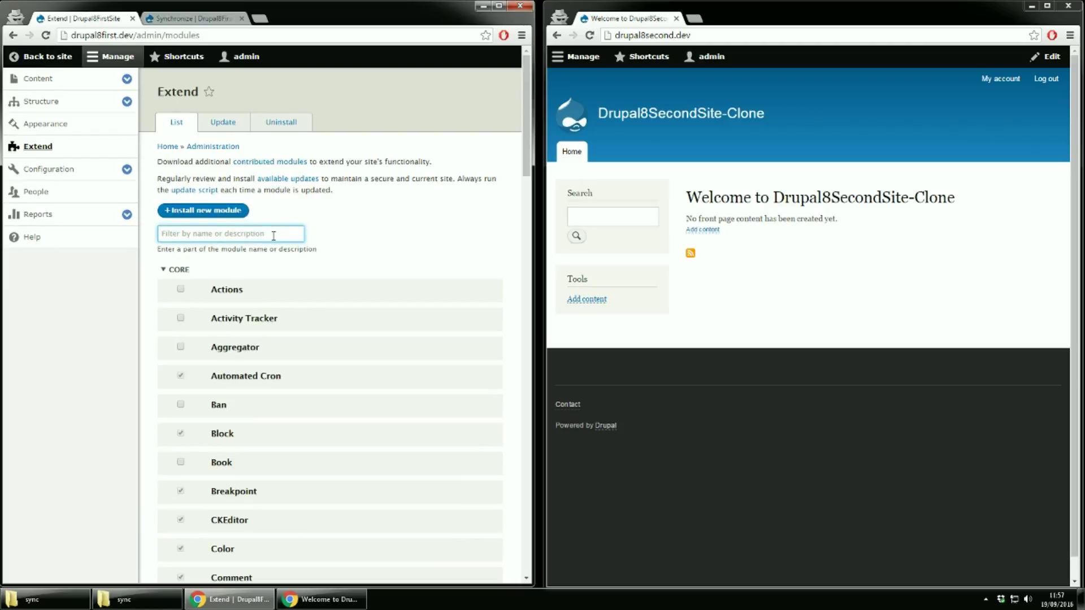
{"action": "type", "text": "confi"}
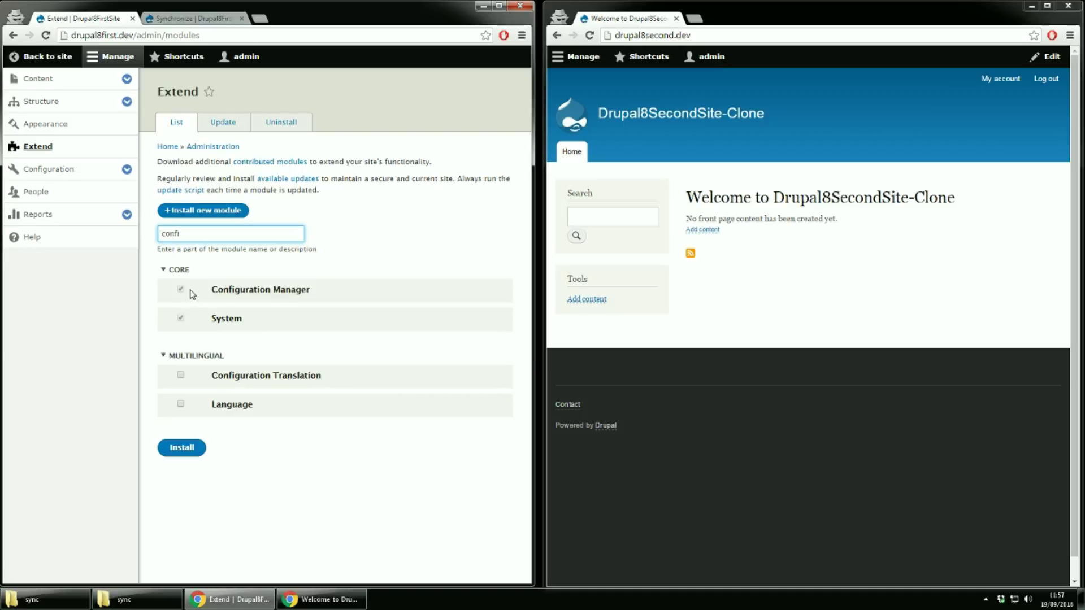
Step: Close the Extend tab, collapse the Manage tray, and export the Full archive from the Export tab
{"action": "left_click", "coordinate": [131, 19]}
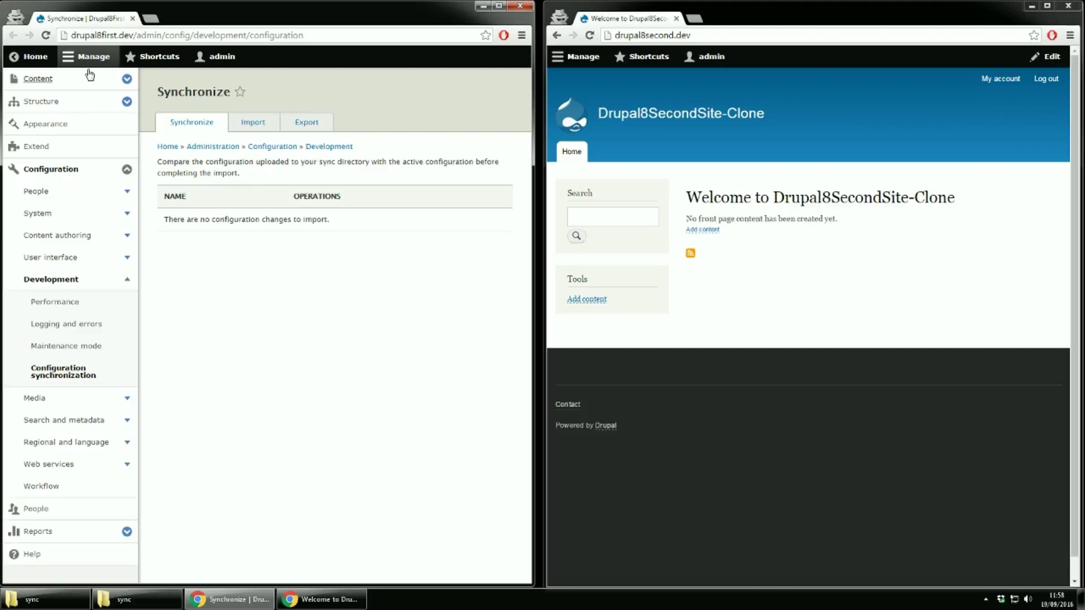
{"action": "left_click", "coordinate": [92, 57]}
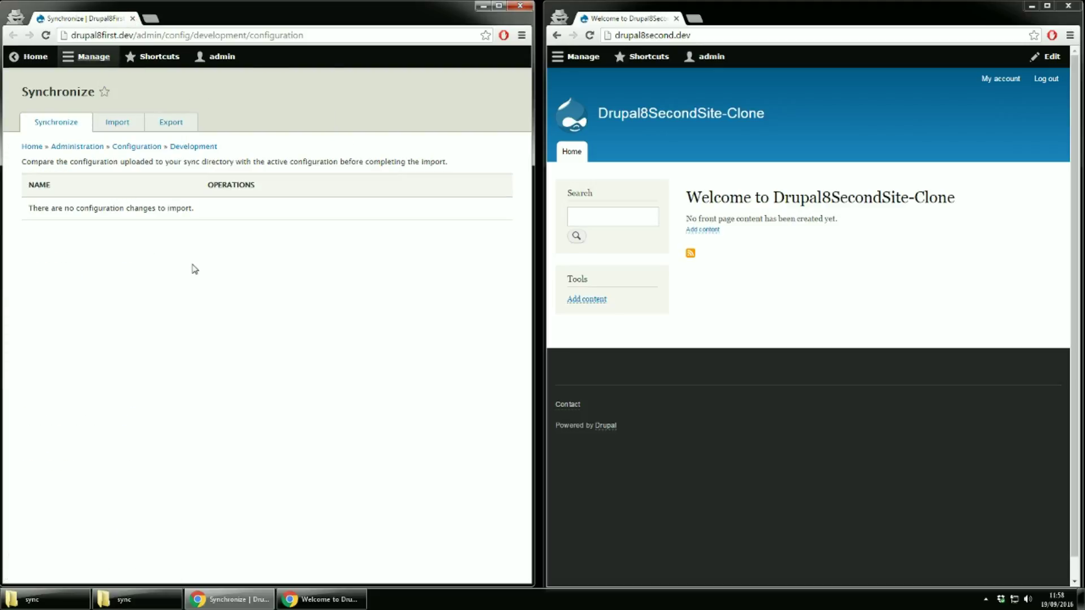
{"action": "left_click", "coordinate": [167, 122]}
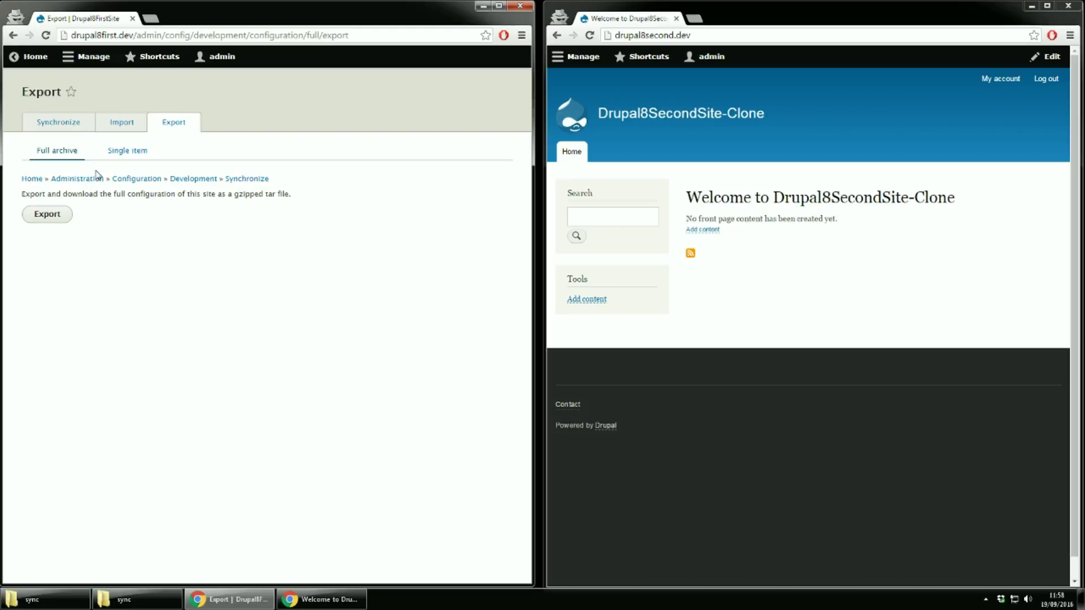
{"action": "left_click", "coordinate": [54, 219]}
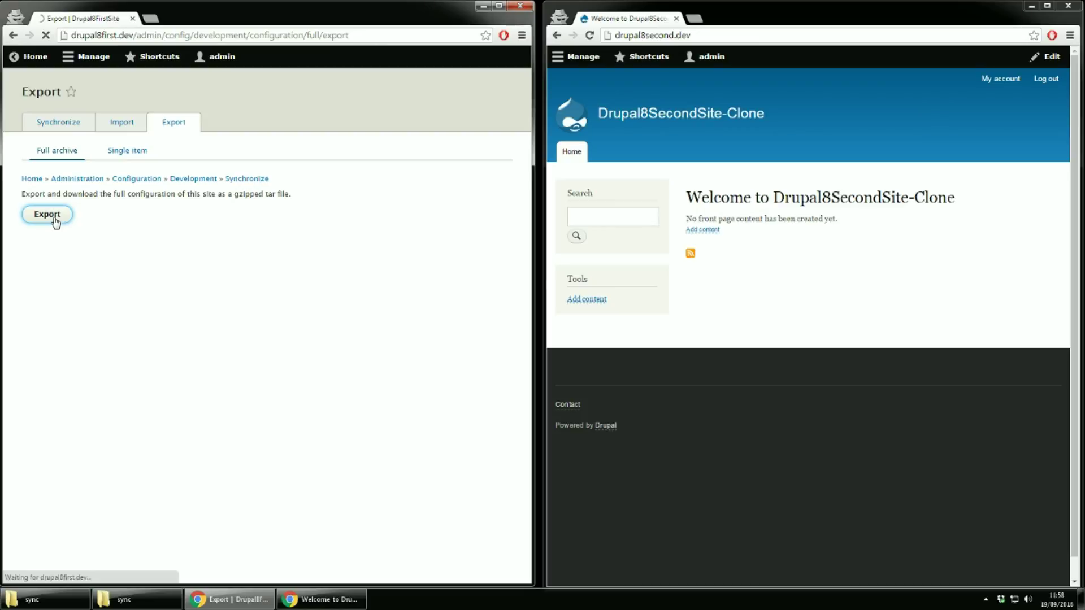
Step: Open the second site's Configuration synchronization page from its Configuration menu
{"action": "left_click", "coordinate": [577, 59]}
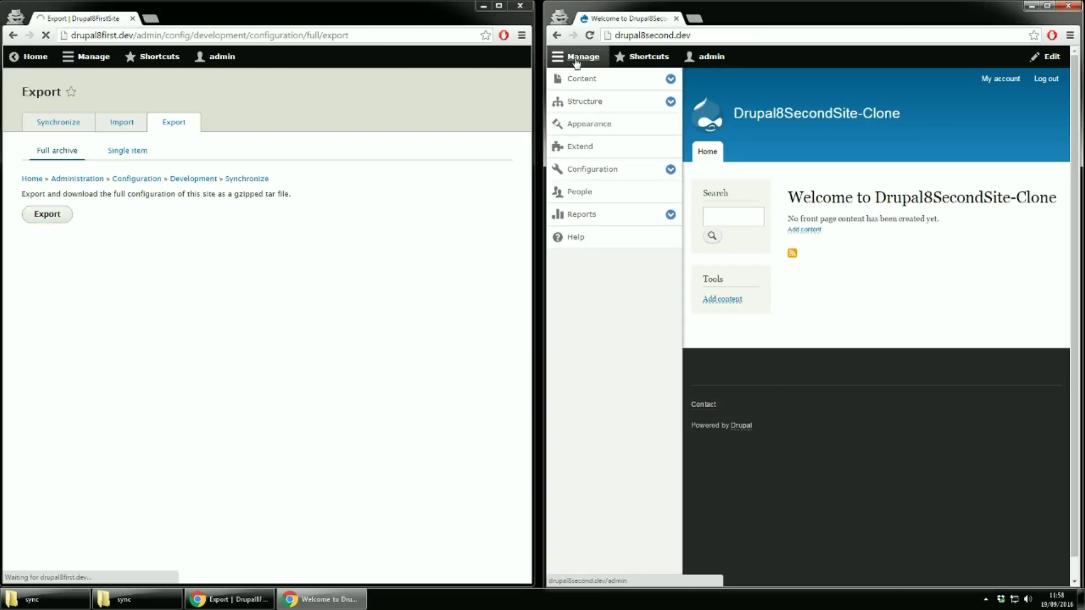
{"action": "left_click", "coordinate": [587, 178]}
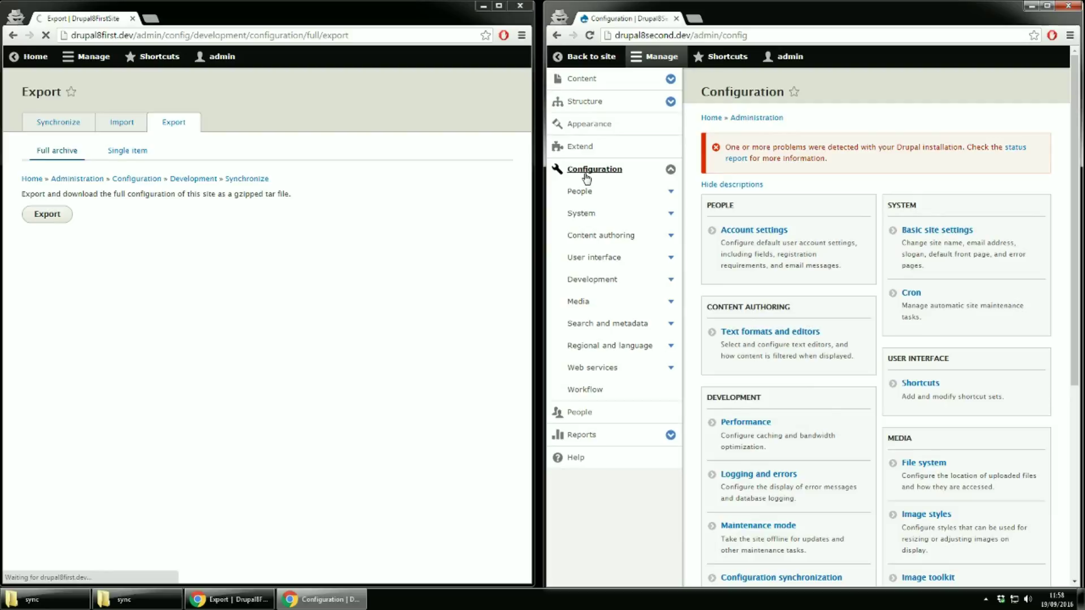
{"action": "scroll", "coordinate": [855, 429], "scroll_direction": "down", "scroll_amount": 4}
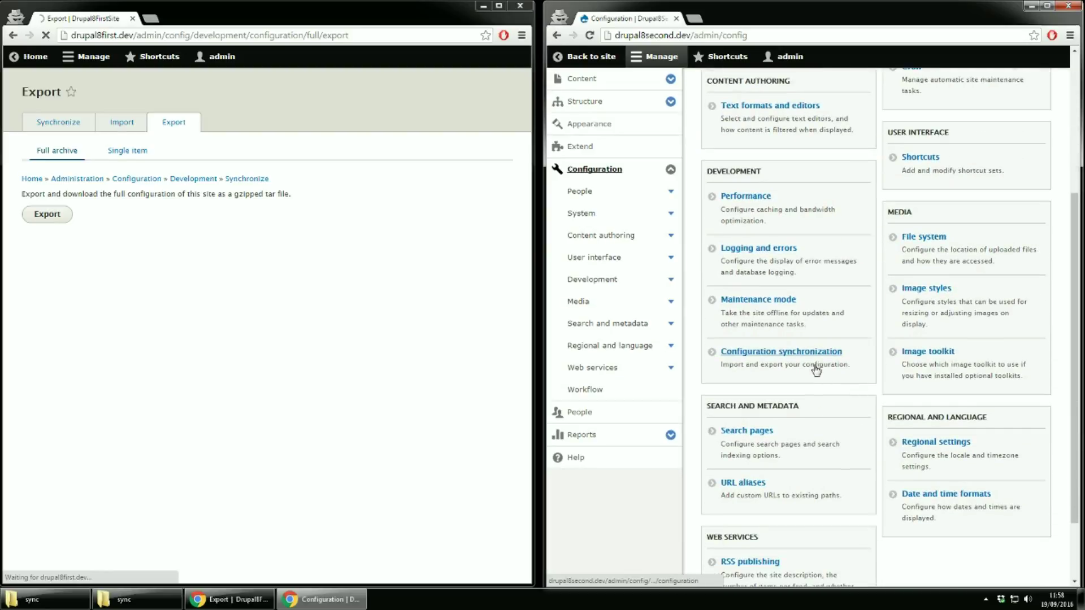
{"action": "left_click", "coordinate": [810, 356]}
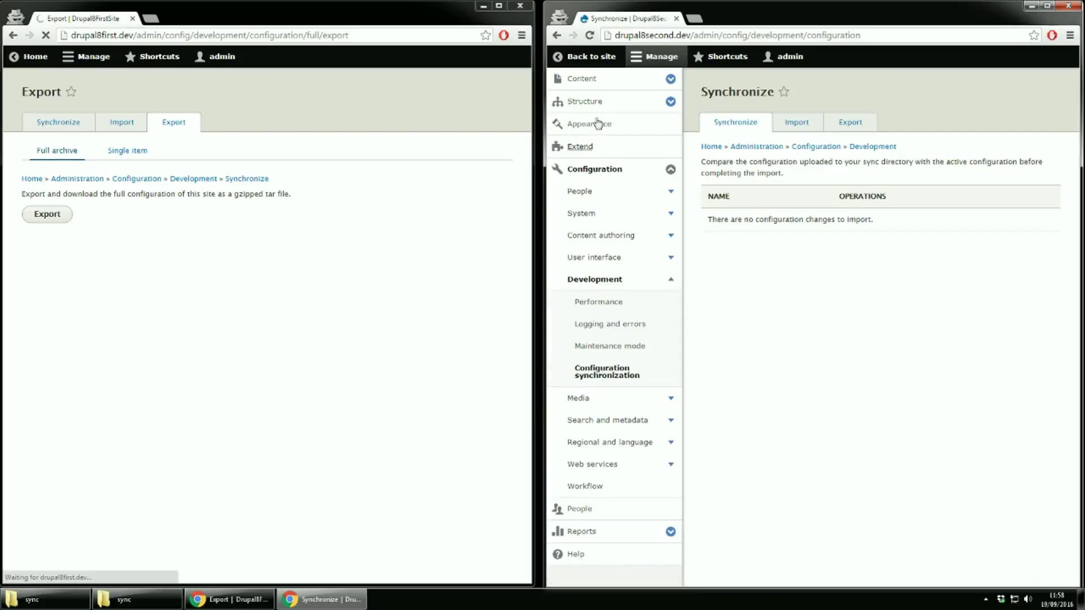
Step: Open both sites' front pages in new tabs, hide the second site's tray, and return to the first site's Export page
{"action": "right_click", "coordinate": [603, 61]}
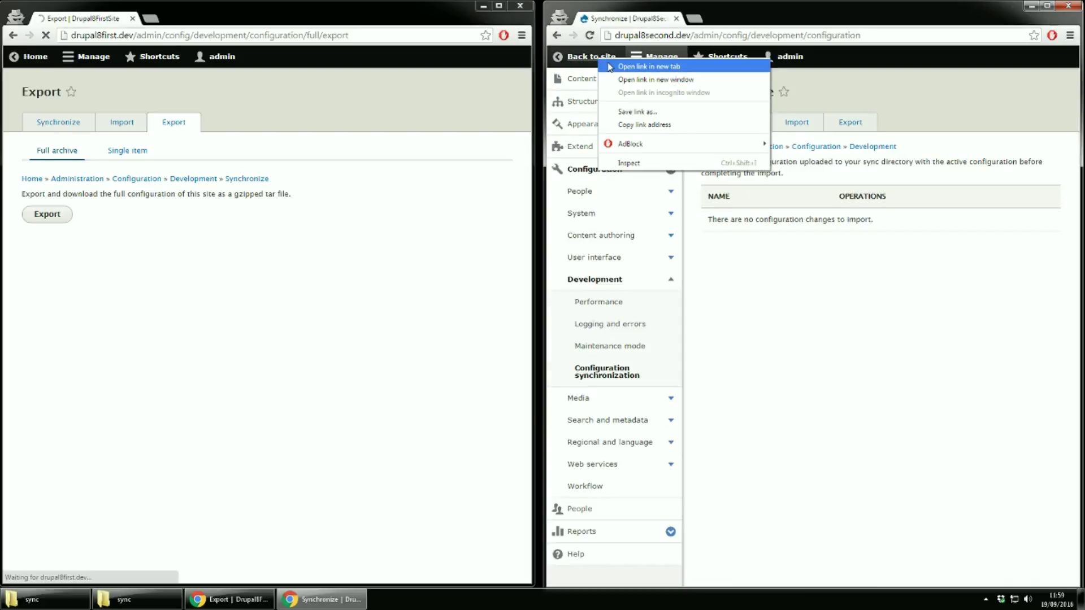
{"action": "left_click", "coordinate": [644, 66]}
{"action": "right_click", "coordinate": [44, 60]}
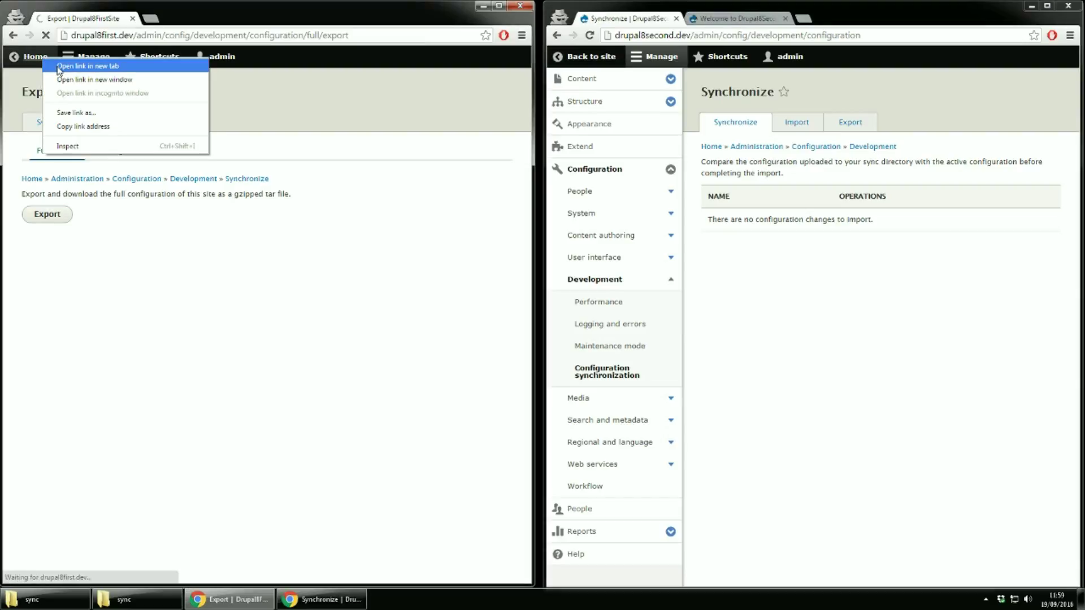
{"action": "left_click", "coordinate": [62, 66]}
{"action": "left_click", "coordinate": [195, 20]}
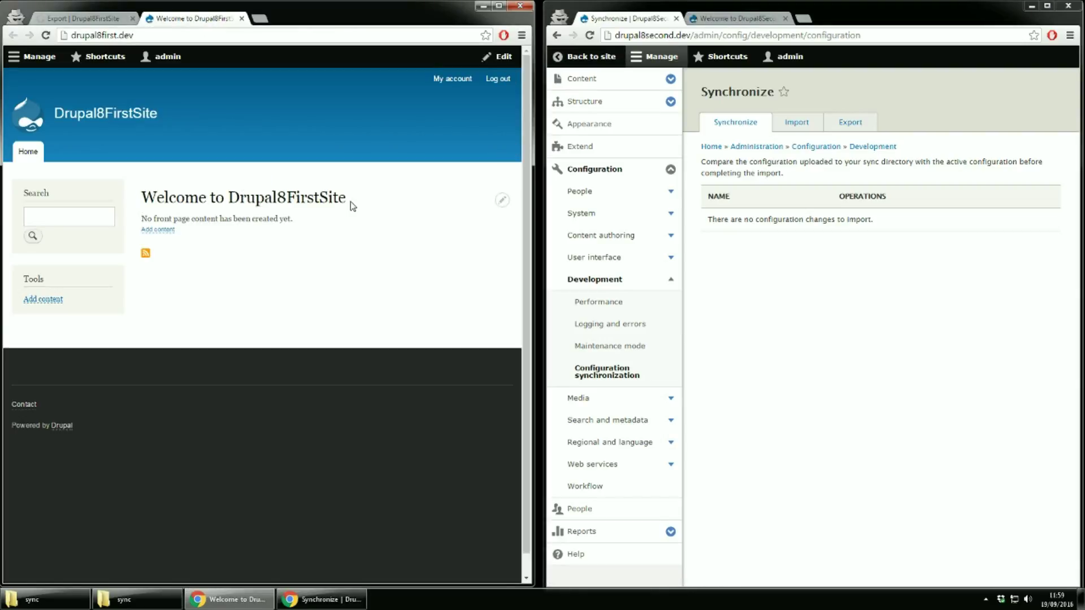
{"action": "left_click", "coordinate": [754, 19]}
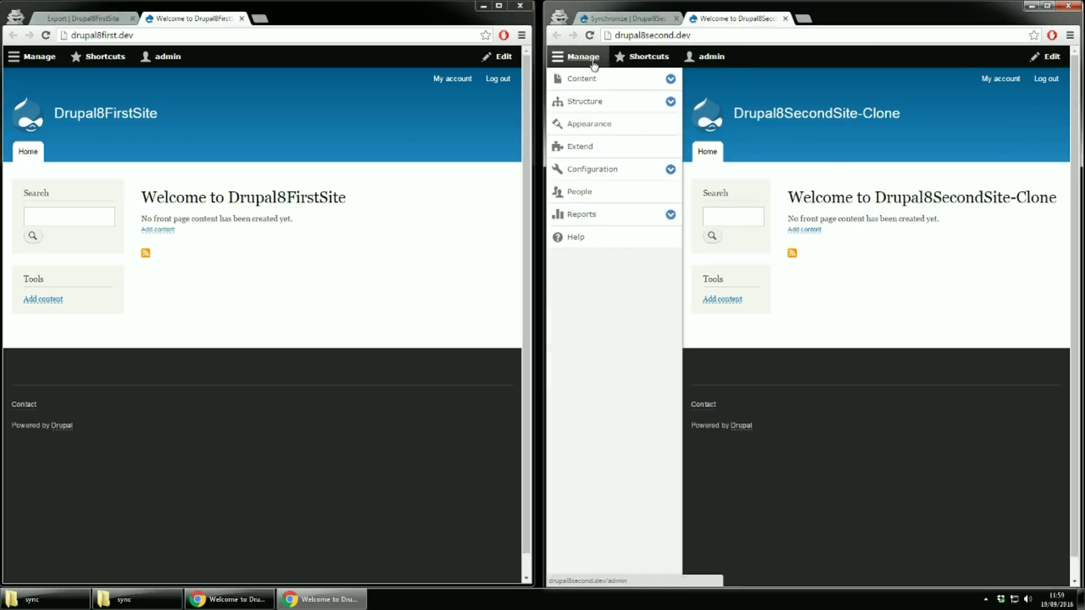
{"action": "left_click", "coordinate": [590, 59]}
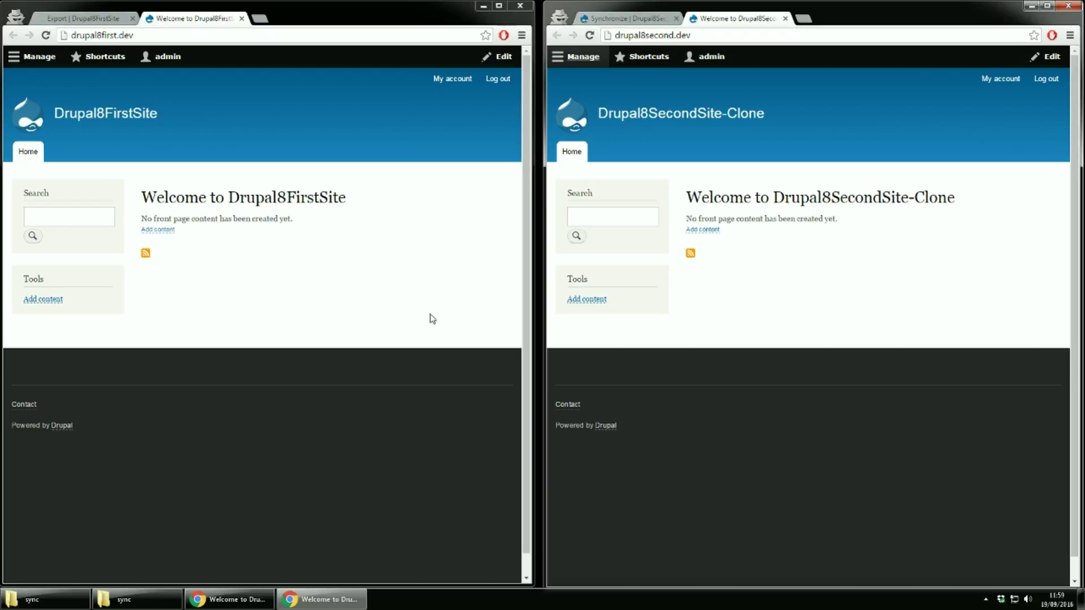
{"action": "left_click", "coordinate": [100, 15]}
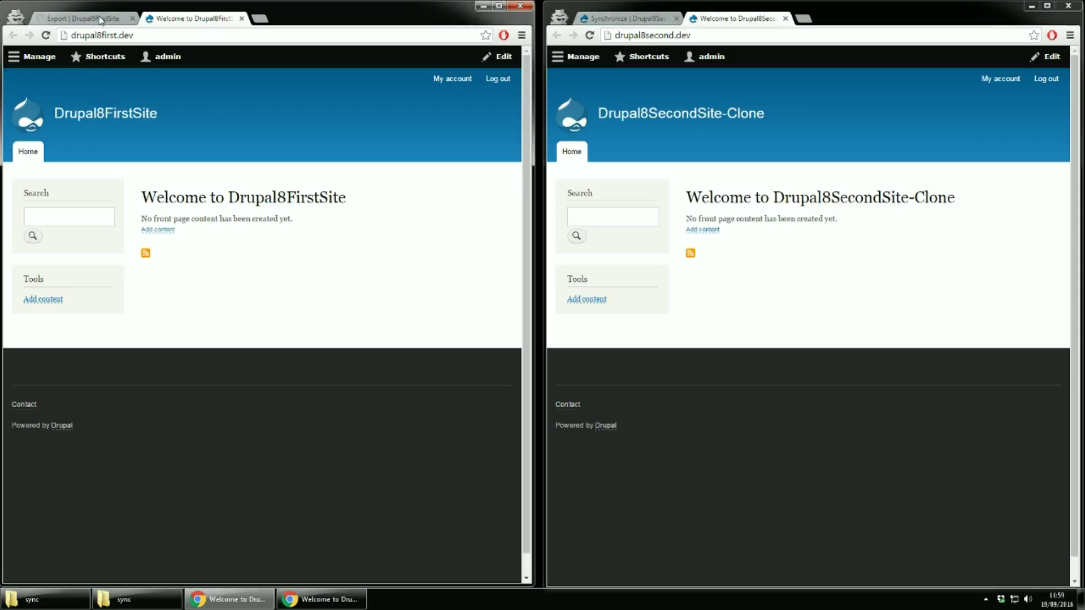
{"action": "left_click", "coordinate": [100, 15]}
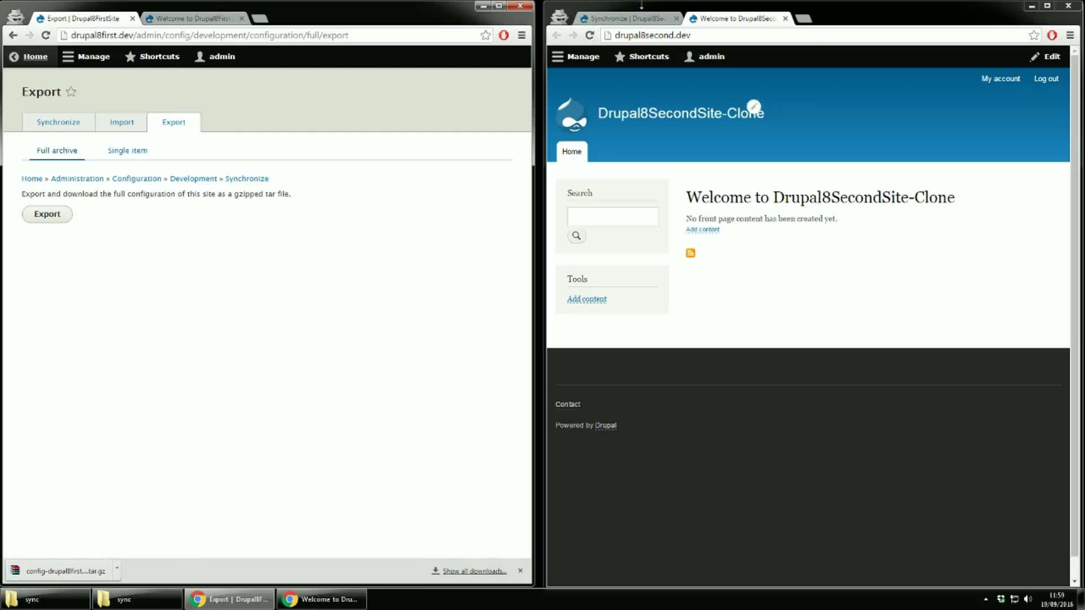
Step: On the second site, upload the config-drupal8first tar.gz archive through Import > Full archive
{"action": "left_click", "coordinate": [648, 19]}
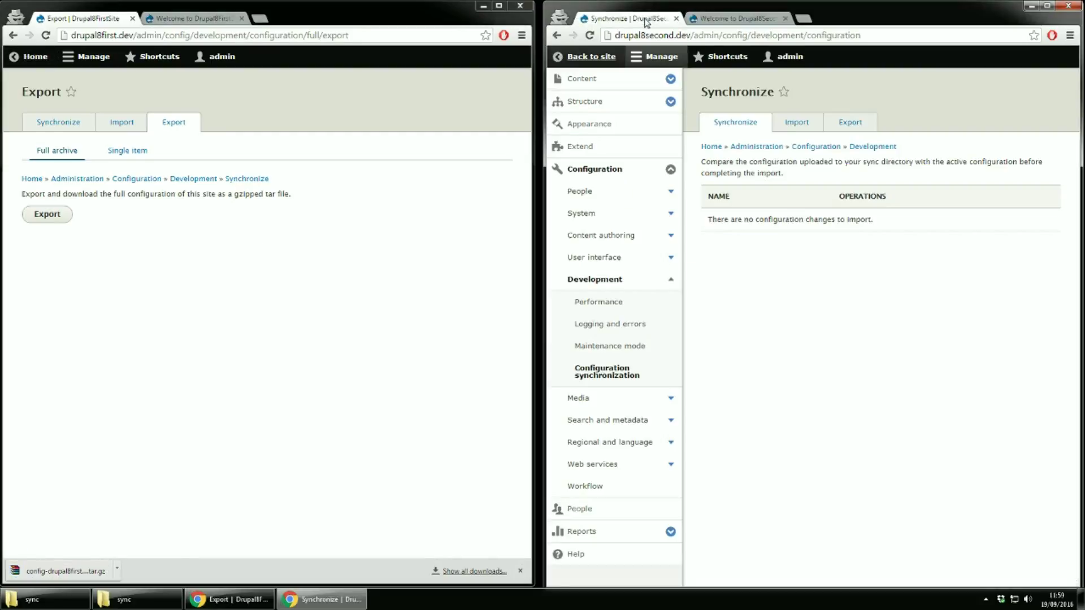
{"action": "left_click", "coordinate": [806, 124]}
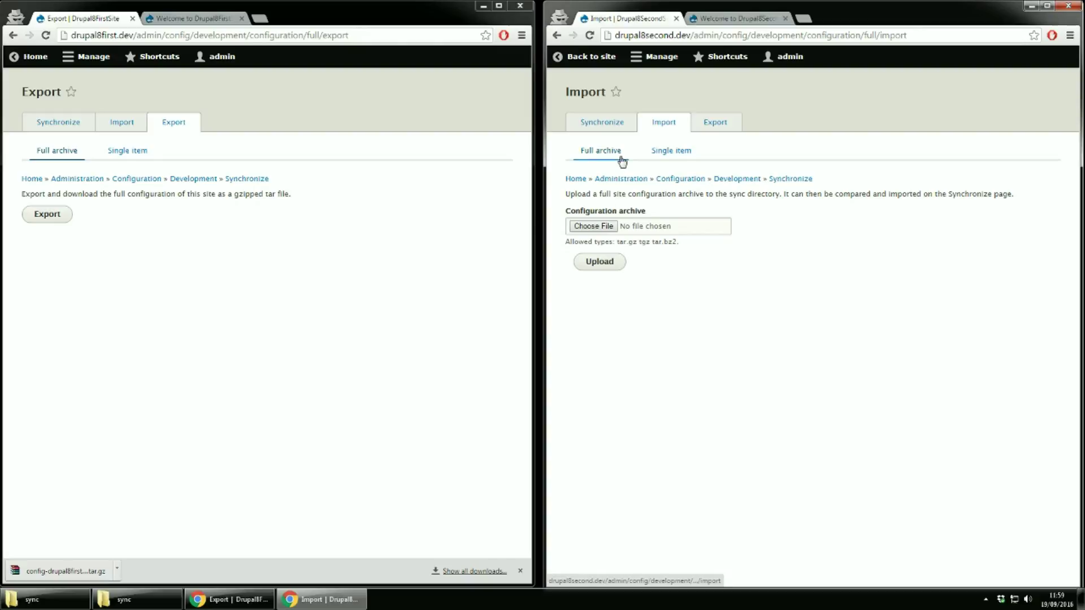
{"action": "left_click", "coordinate": [615, 231]}
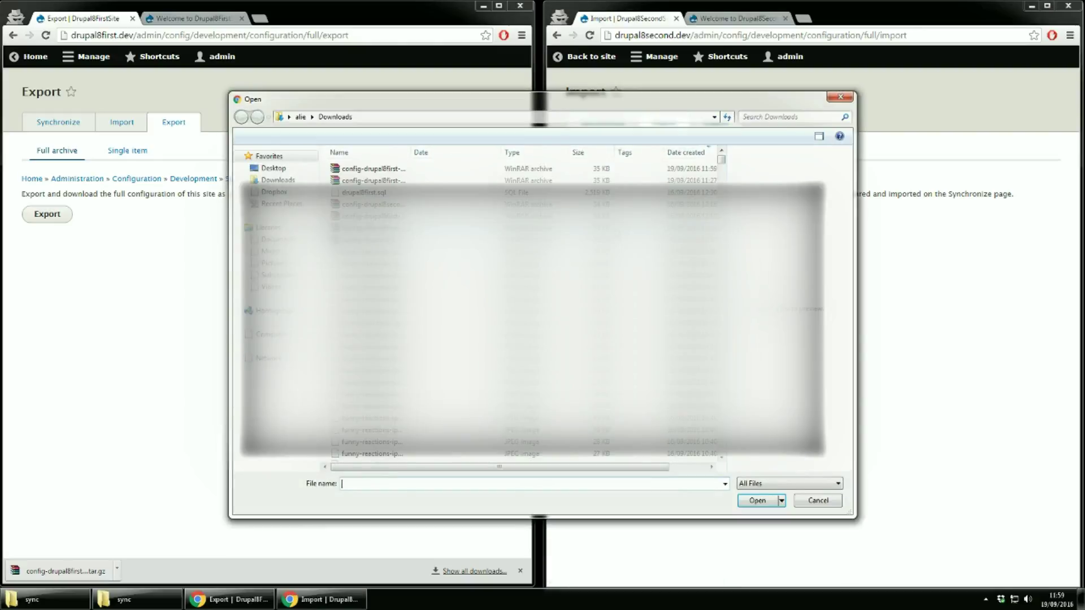
{"action": "double_click", "coordinate": [366, 170]}
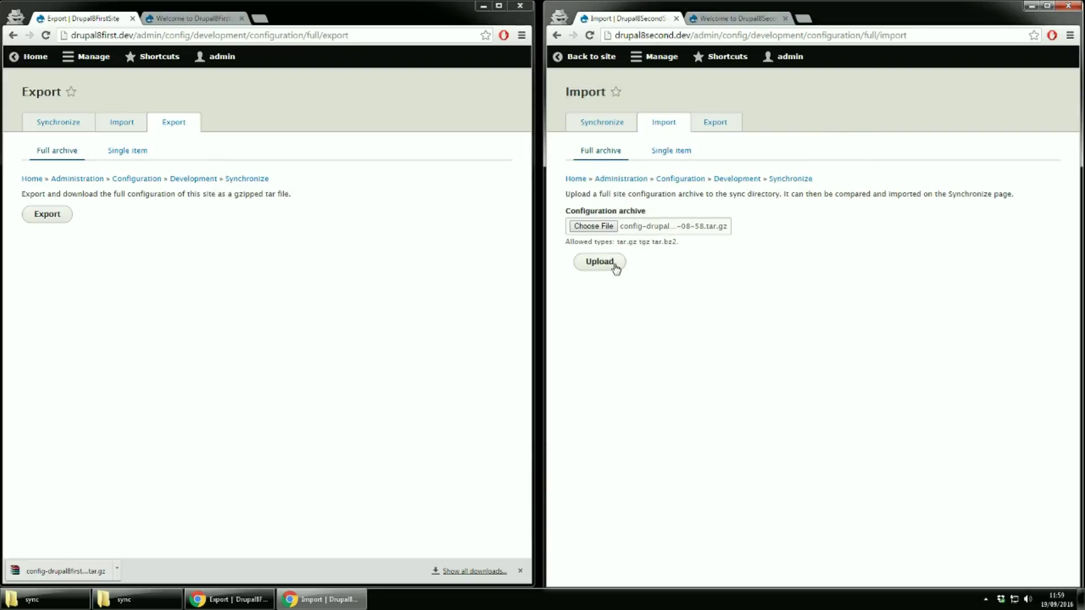
{"action": "left_click", "coordinate": [615, 265]}
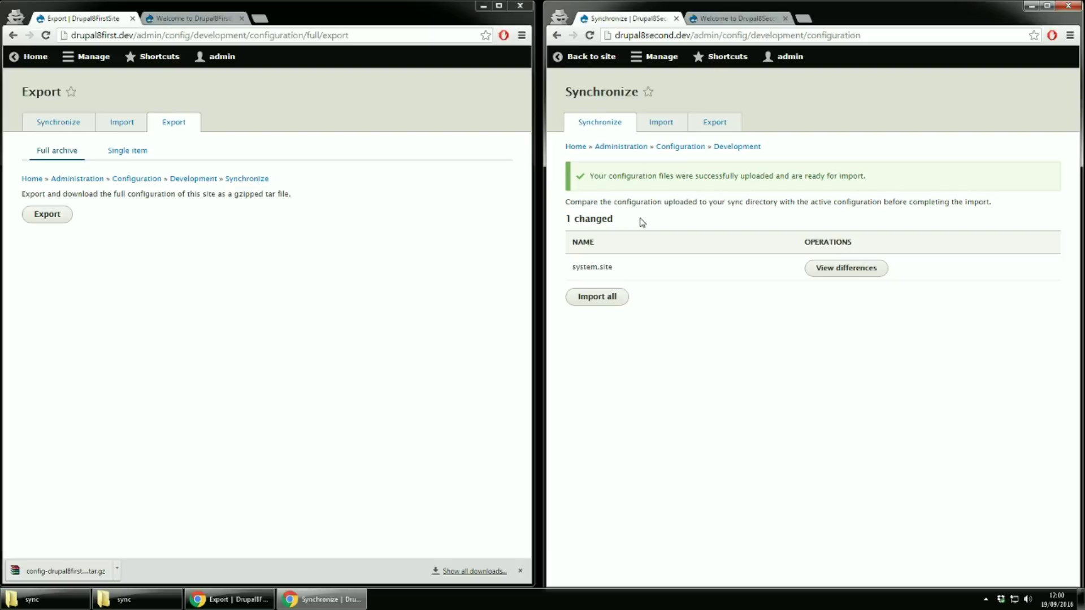
Step: View the system.site differences, import all staged configuration into the second site, and return to its front page
{"action": "left_click", "coordinate": [851, 270]}
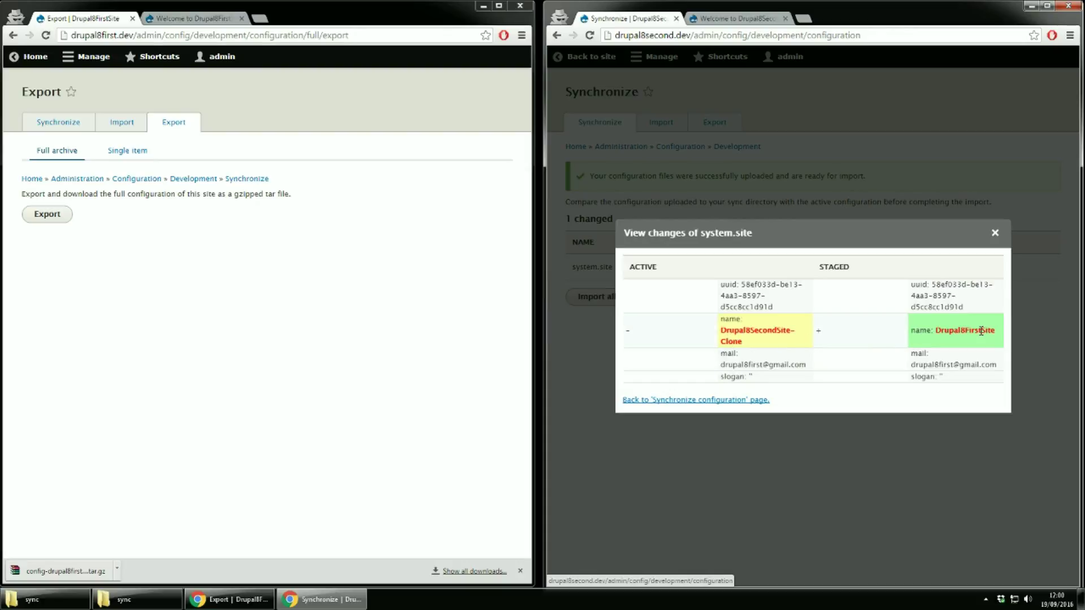
{"action": "left_click", "coordinate": [995, 233]}
{"action": "left_click", "coordinate": [597, 302]}
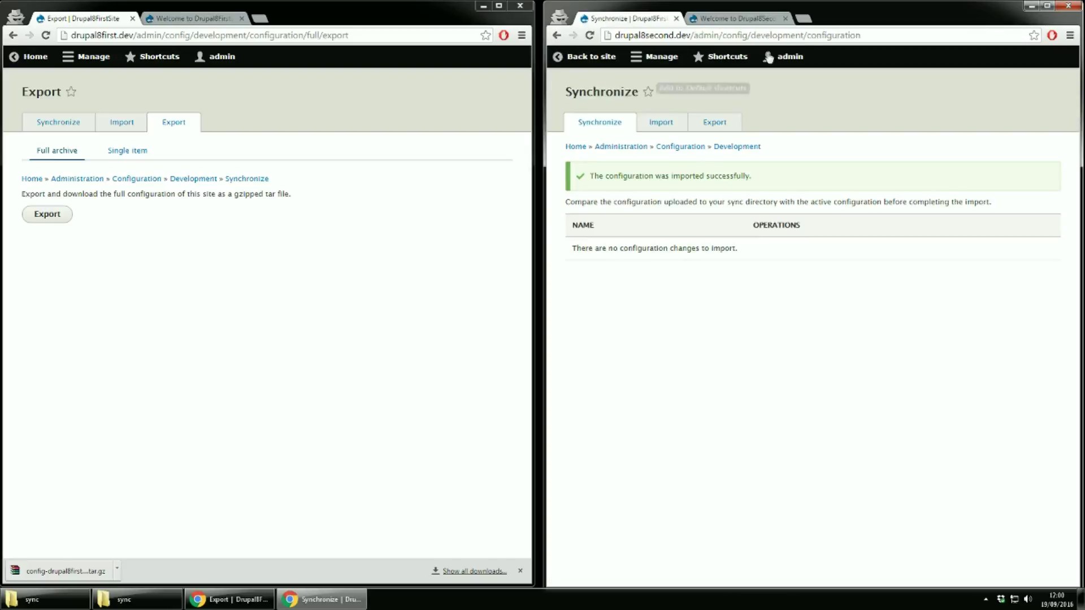
{"action": "left_click", "coordinate": [751, 18]}
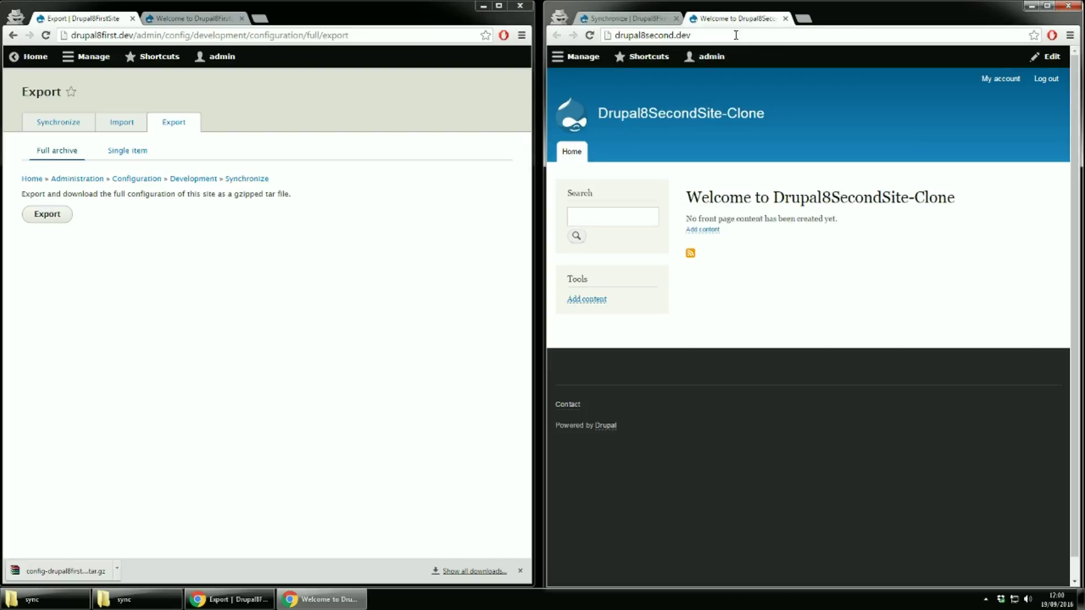
Step: Reload the second site's front page to see the Drupal8FirstSite name, then return to Synchronize
{"action": "left_click", "coordinate": [736, 35]}
{"action": "key", "text": "Return"}
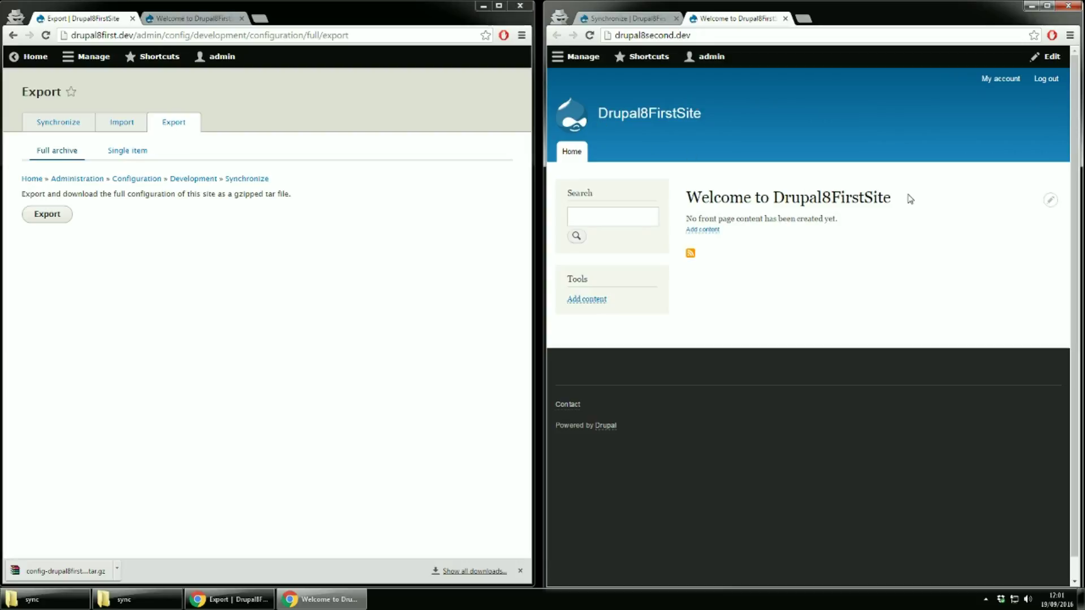
{"action": "left_click", "coordinate": [642, 18]}
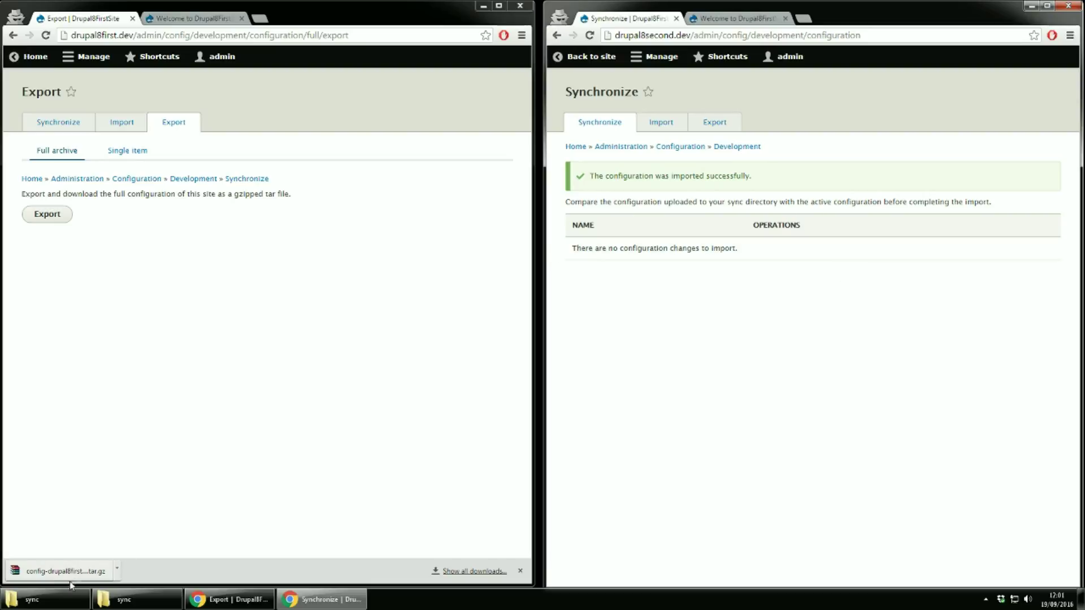
Step: Reopen the first site's sync folder showing two files, then scroll the second site's 174 YML files
{"action": "left_click", "coordinate": [34, 599]}
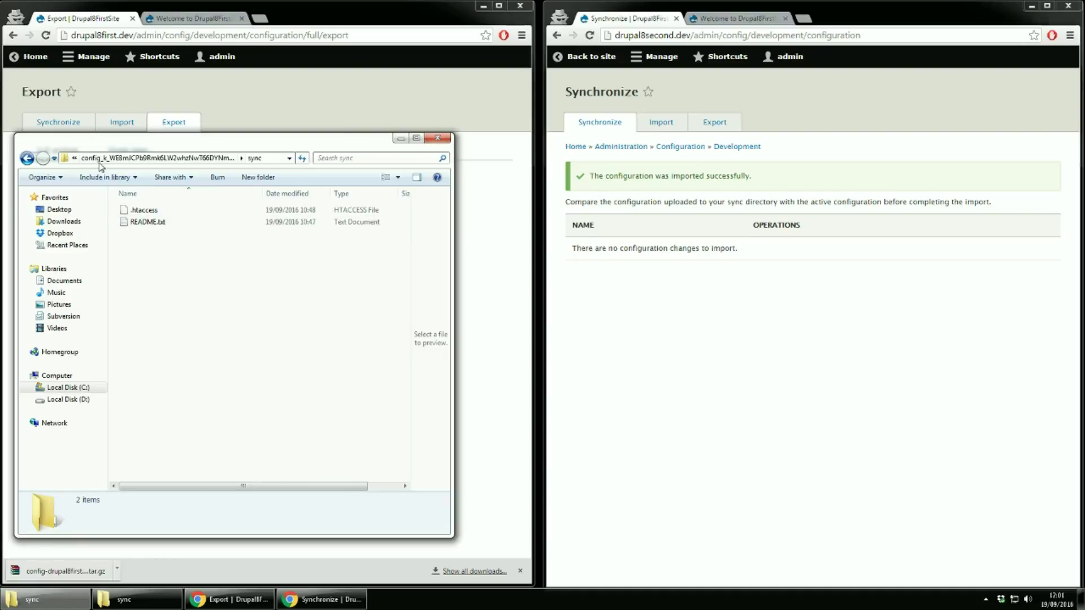
{"action": "left_click", "coordinate": [147, 157]}
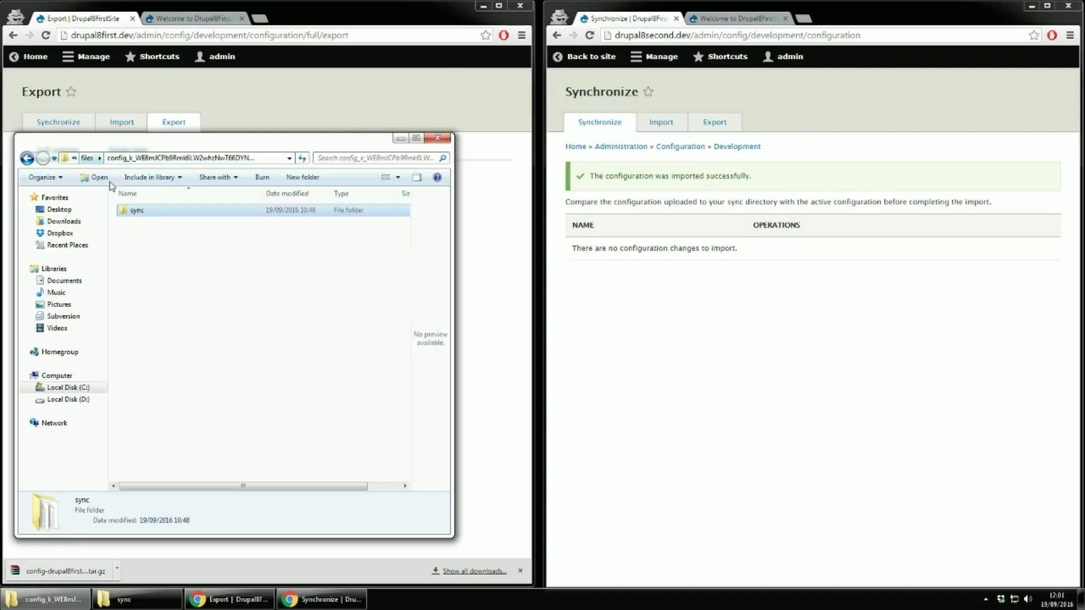
{"action": "double_click", "coordinate": [146, 213]}
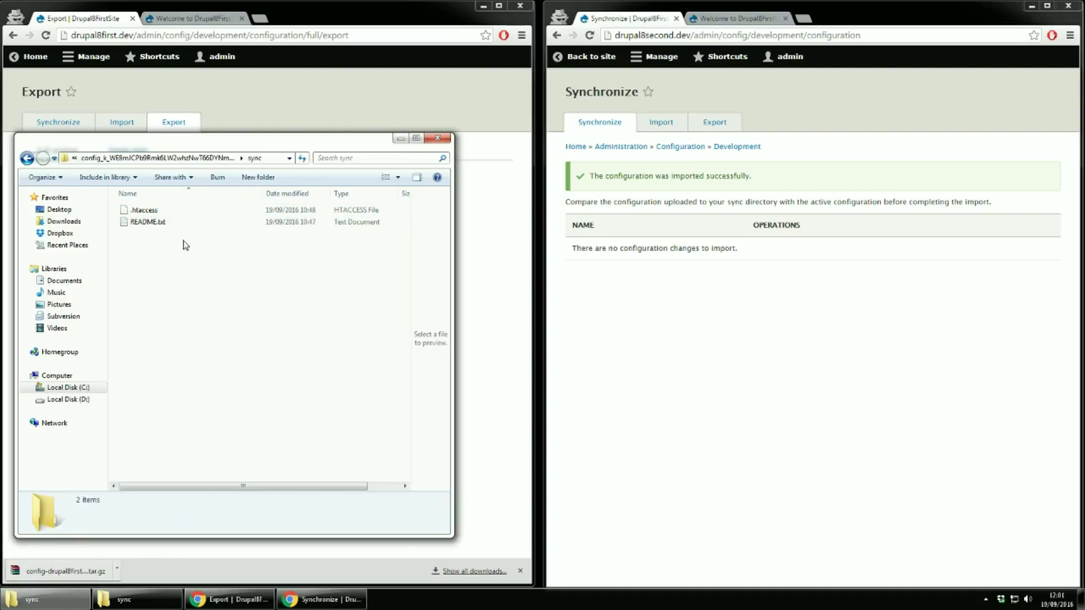
{"action": "left_click", "coordinate": [130, 599]}
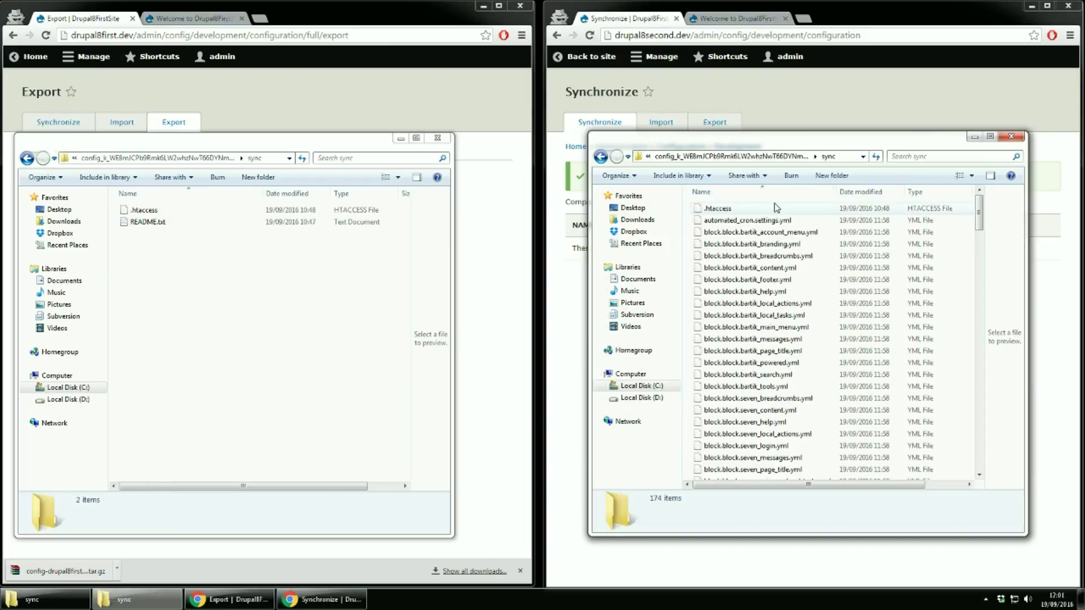
{"action": "scroll", "coordinate": [771, 259], "scroll_direction": "down", "scroll_amount": 9}
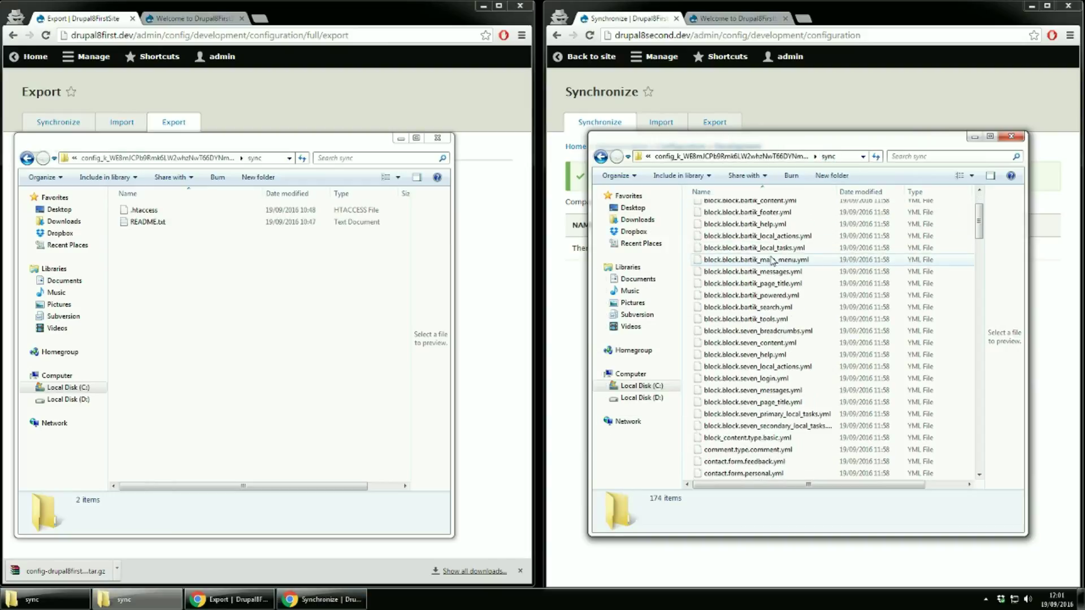
{"action": "scroll", "coordinate": [771, 259], "scroll_direction": "down", "scroll_amount": 18}
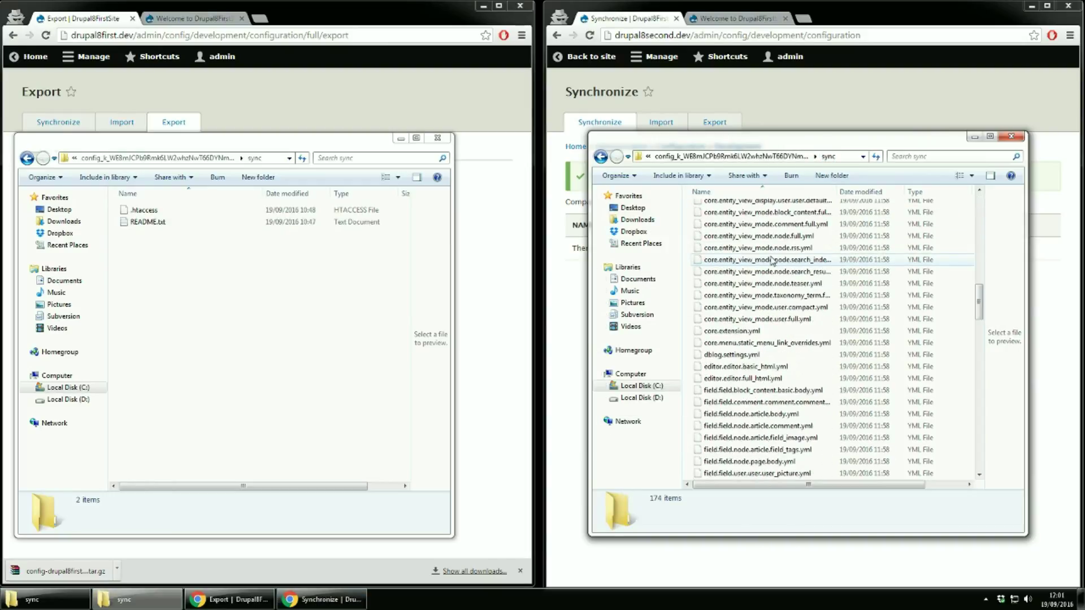
{"action": "scroll", "coordinate": [772, 259], "scroll_direction": "down", "scroll_amount": 14}
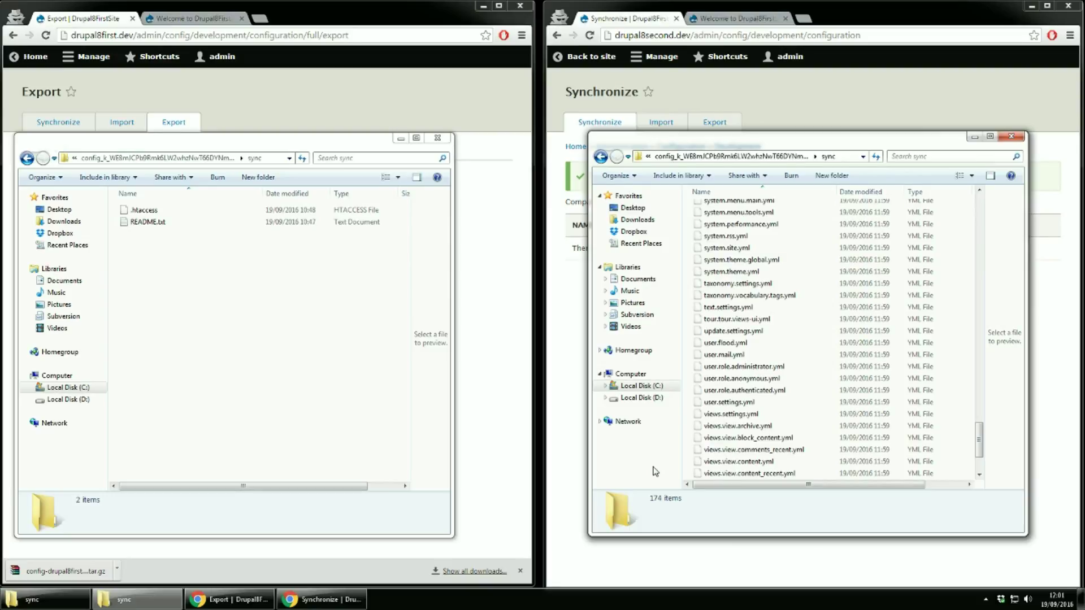
Step: On the first site, open Export > Single item and browse the Configuration type list without changing it
{"action": "left_click", "coordinate": [501, 531]}
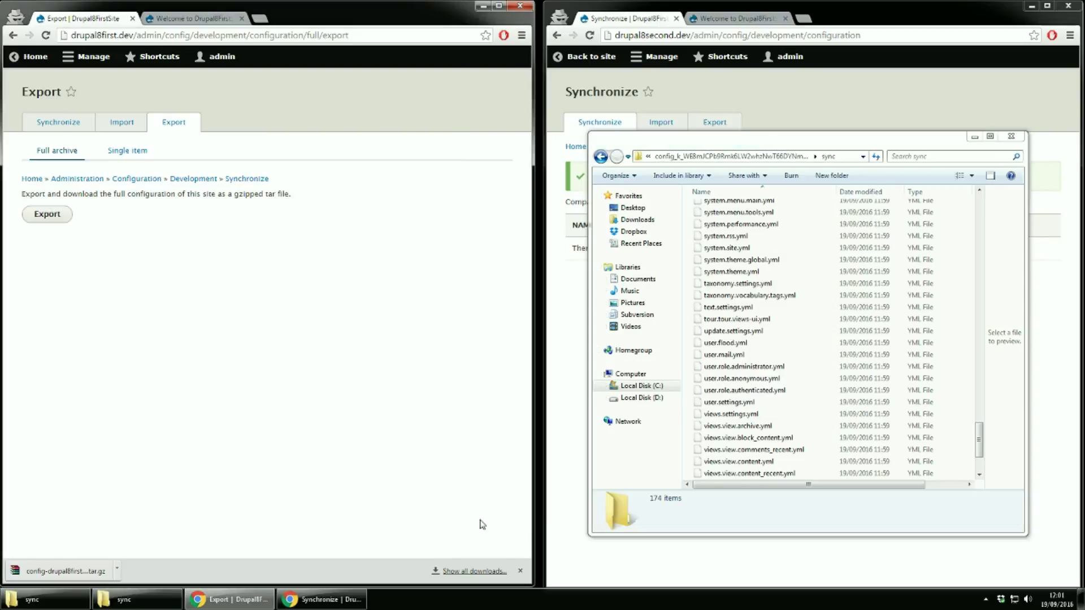
{"action": "left_click", "coordinate": [133, 151]}
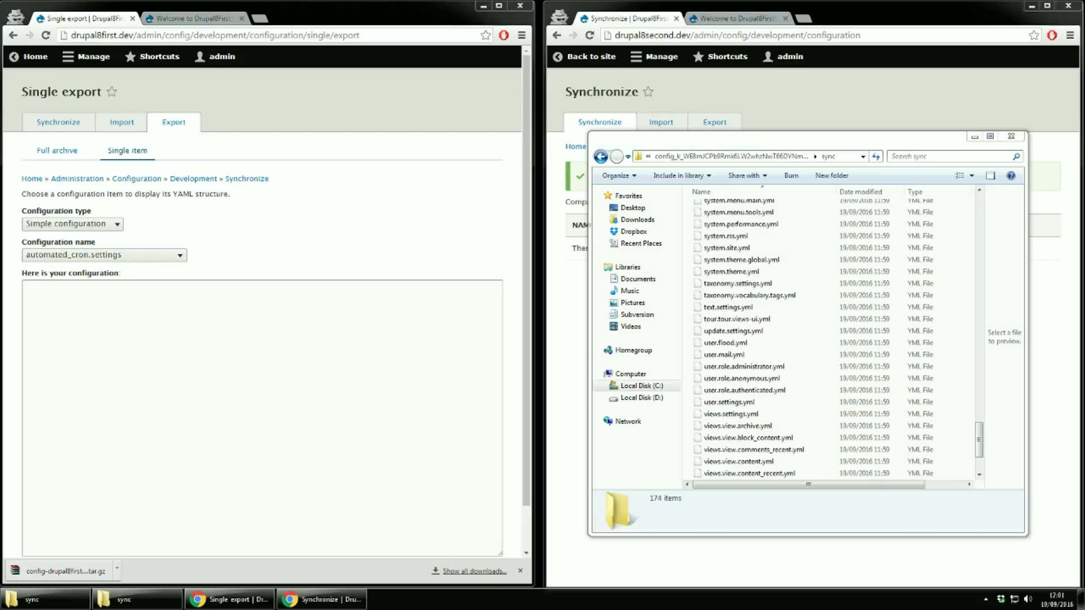
{"action": "left_click", "coordinate": [95, 226]}
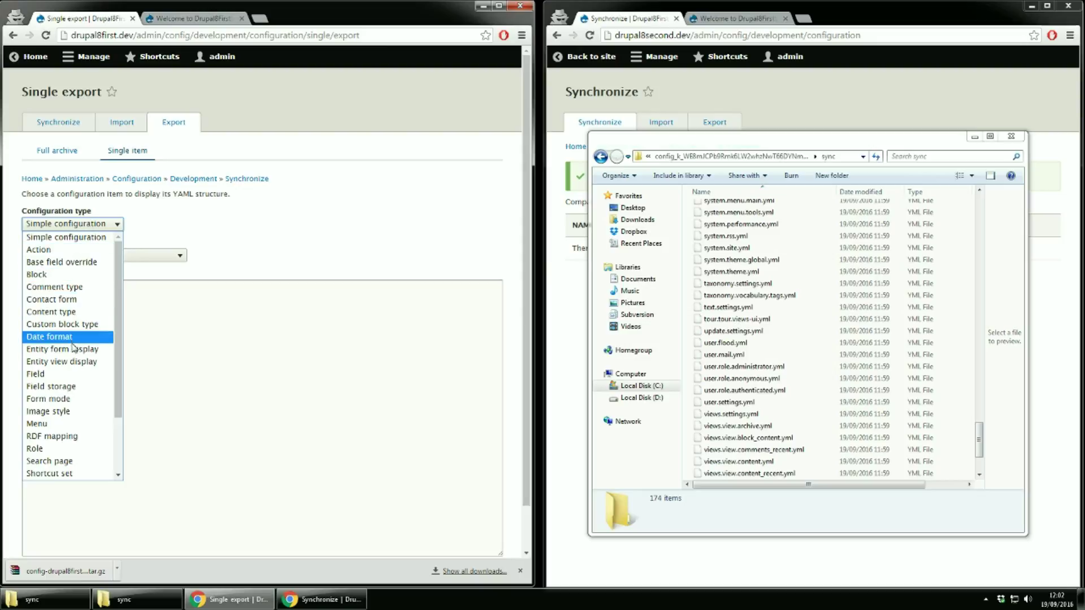
{"action": "scroll", "coordinate": [73, 440], "scroll_direction": "down", "scroll_amount": 2}
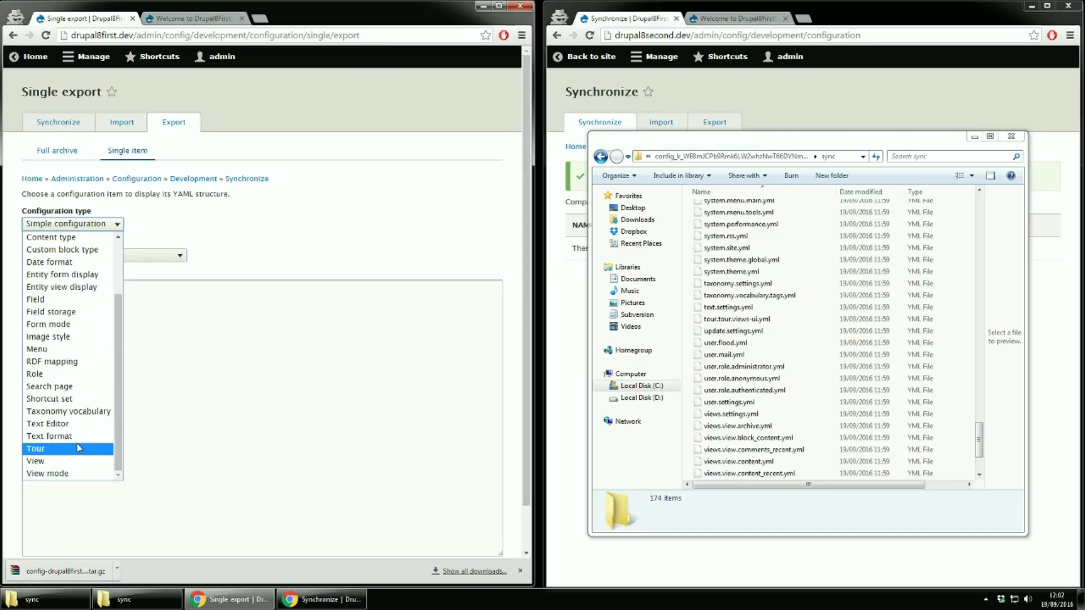
{"action": "left_click", "coordinate": [223, 276]}
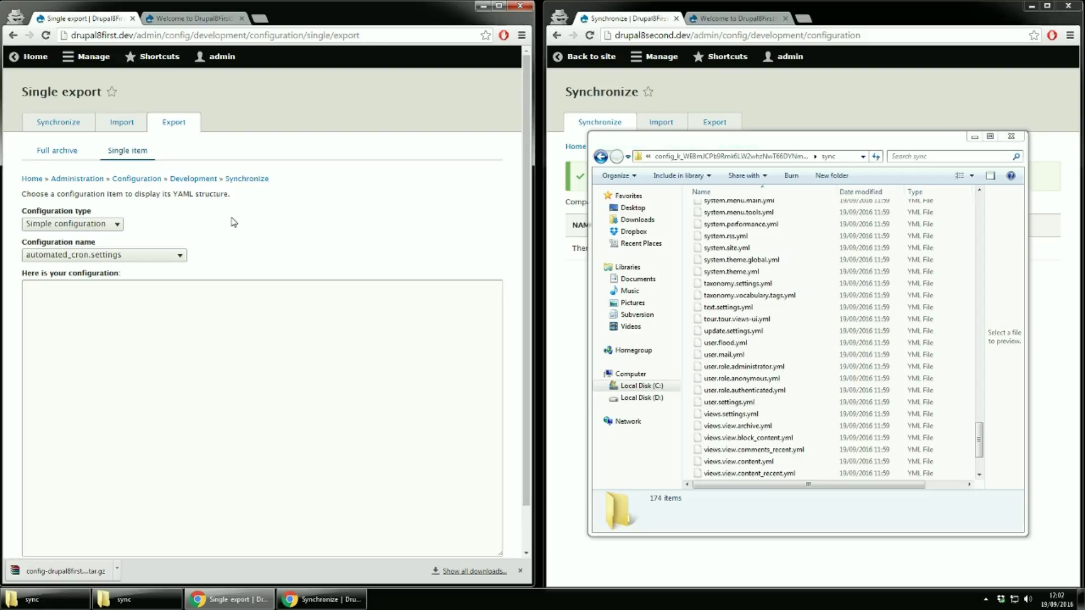
Step: Open the first site's Basic site settings in a new tab from the Configuration > System menu
{"action": "left_click", "coordinate": [93, 58]}
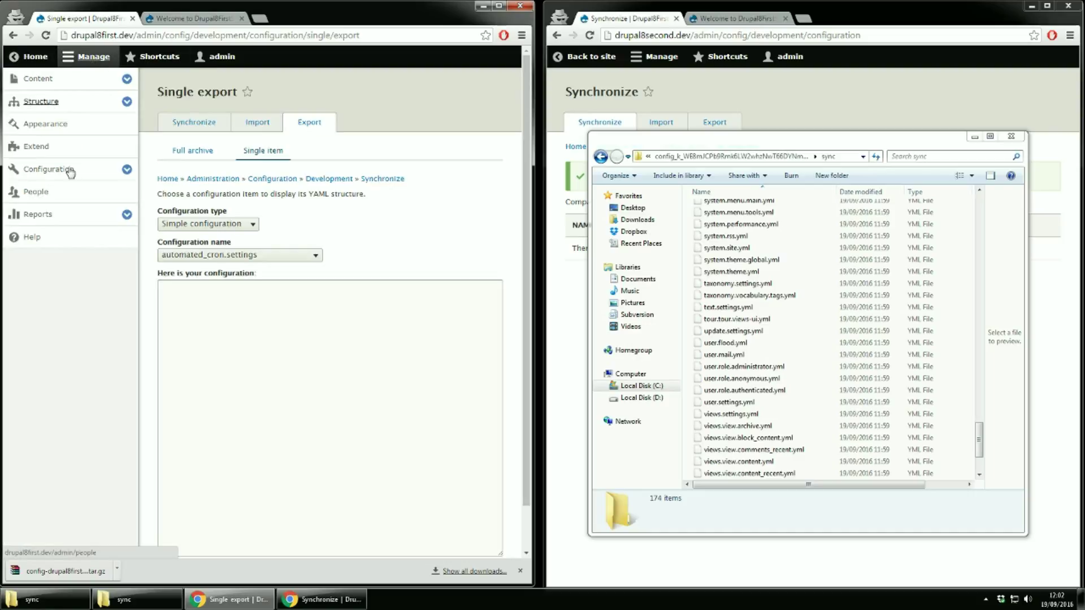
{"action": "left_click", "coordinate": [126, 170]}
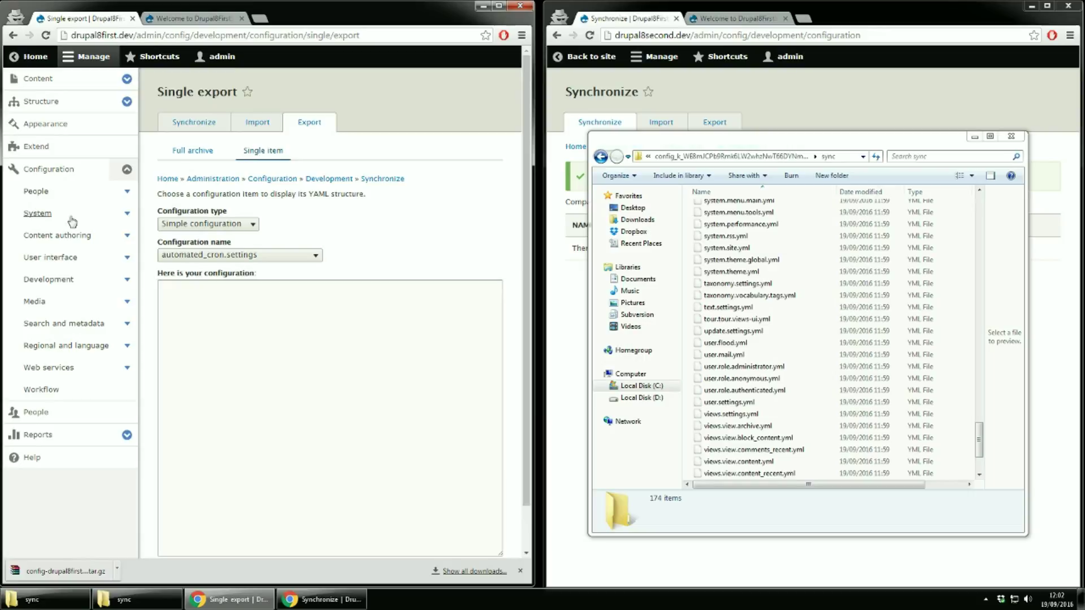
{"action": "left_click", "coordinate": [125, 214]}
{"action": "right_click", "coordinate": [57, 242]}
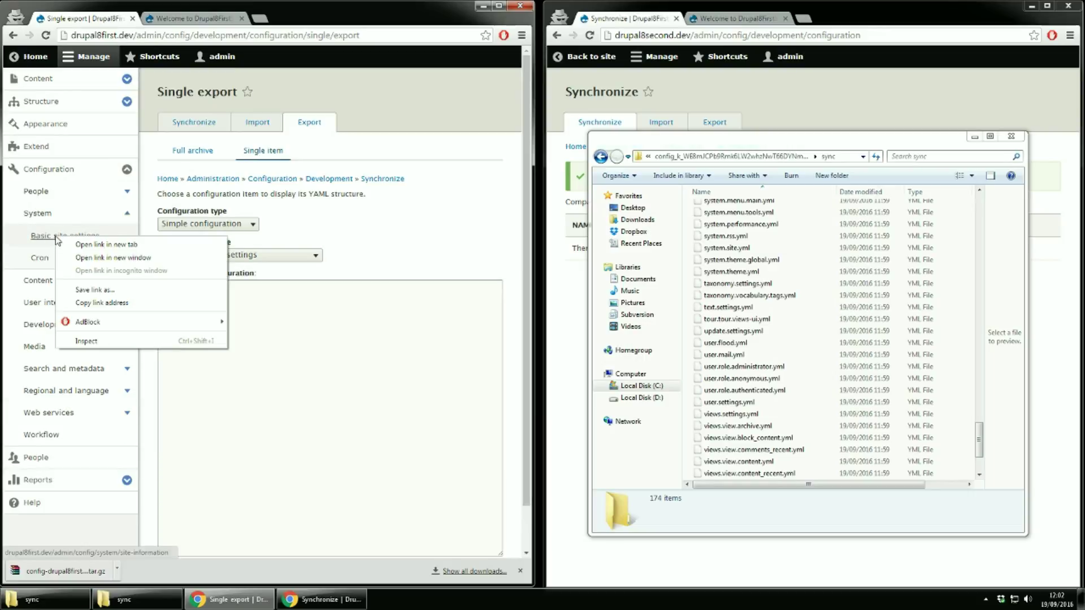
{"action": "left_click", "coordinate": [85, 247]}
{"action": "left_click", "coordinate": [271, 19]}
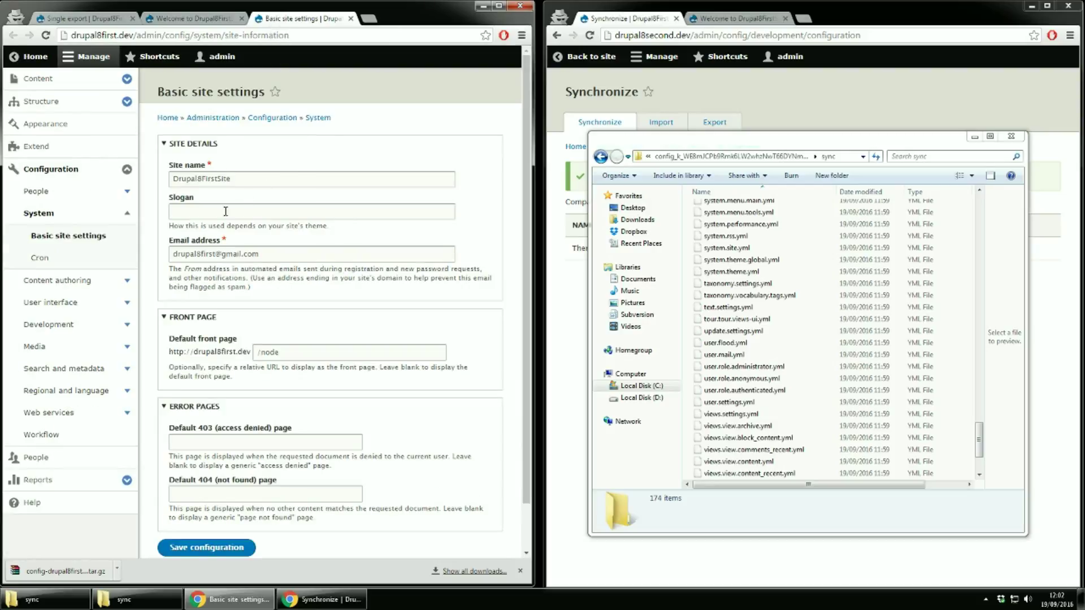
Step: Set the slogan to 'Drupal8FirstSite Slogan' by copying the site name, and save the configuration
{"action": "left_click_drag", "start_coordinate": [232, 179], "coordinate": [105, 171]}
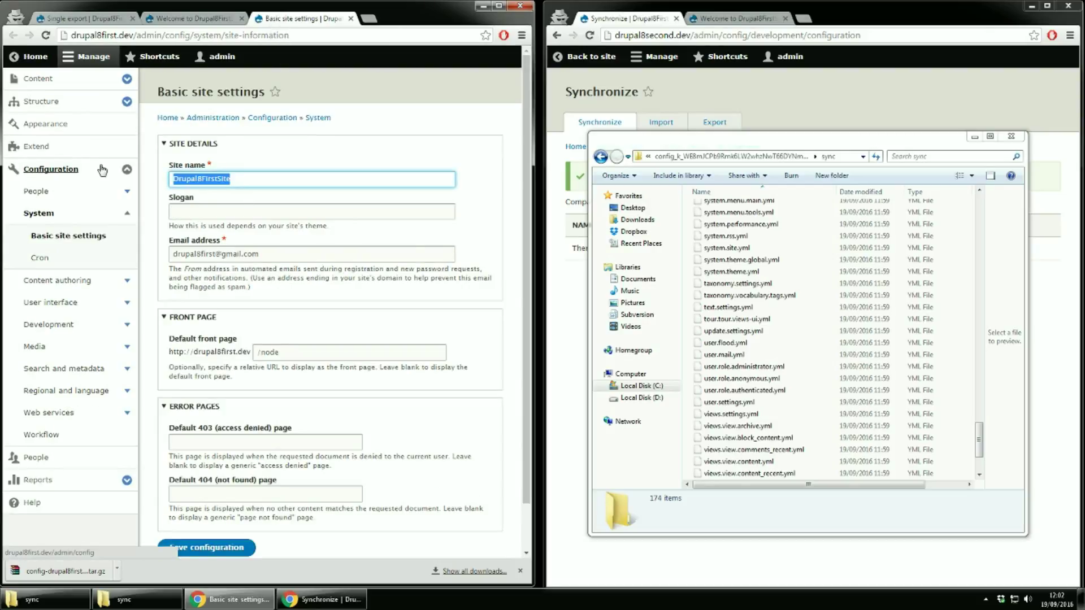
{"action": "key", "text": "ctrl+c"}
{"action": "left_click", "coordinate": [305, 204]}
{"action": "key", "text": "ctrl+v"}
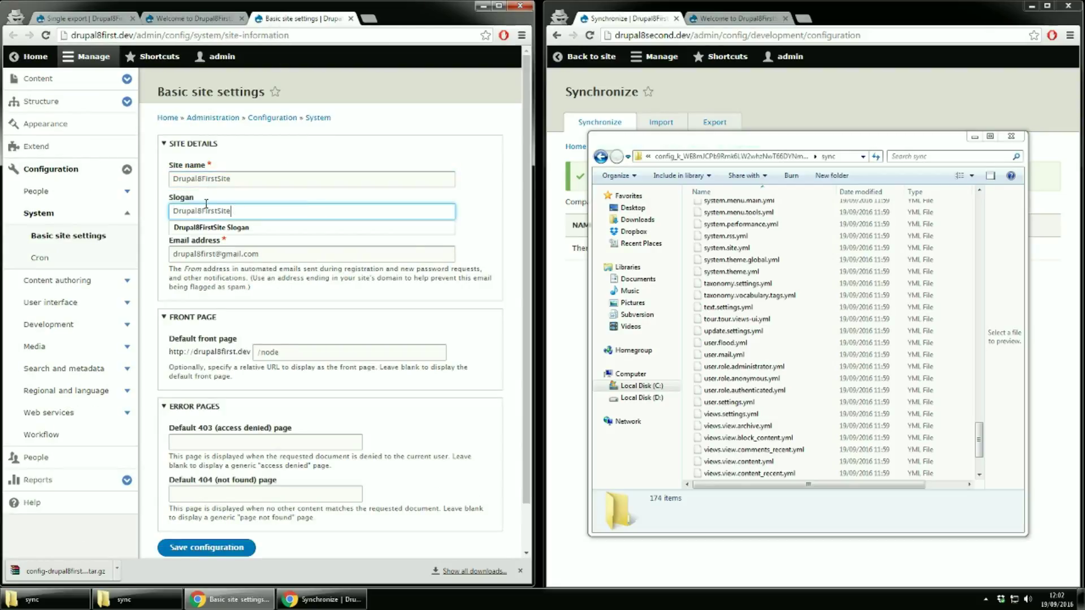
{"action": "left_click", "coordinate": [277, 227]}
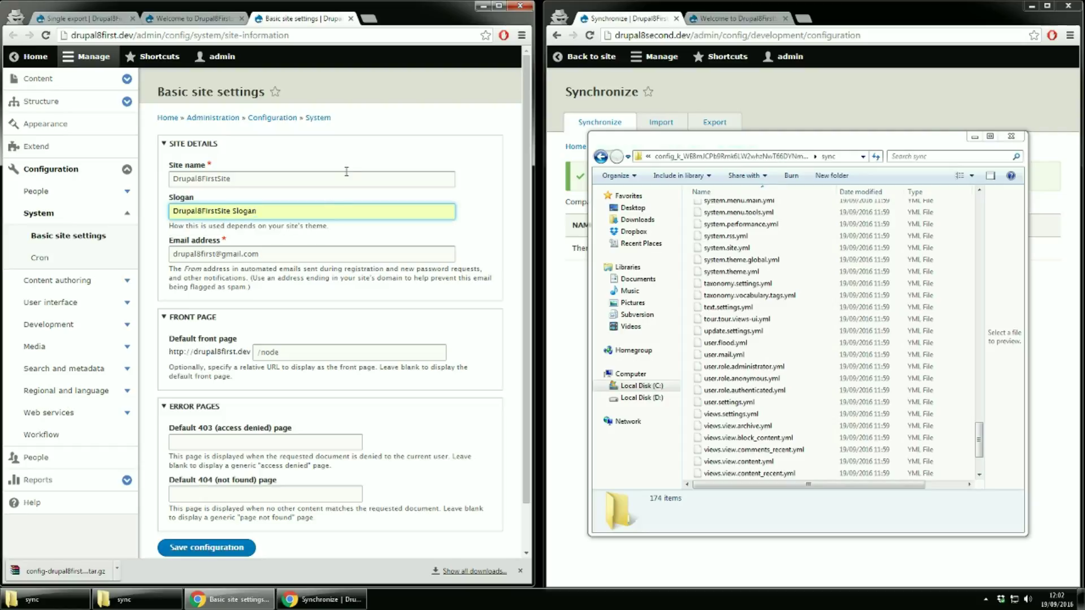
{"action": "left_click", "coordinate": [231, 550]}
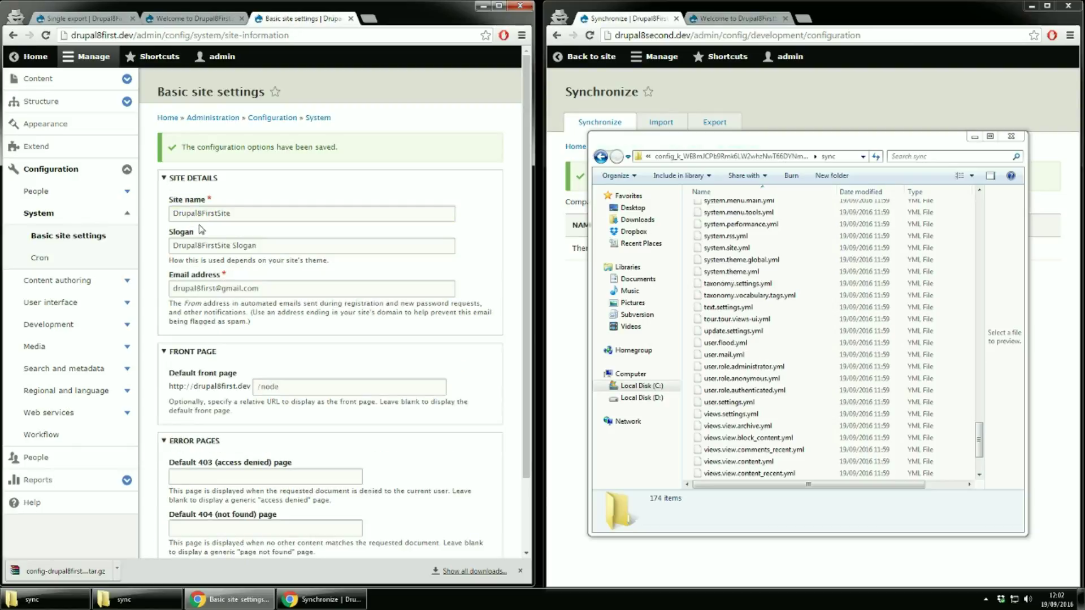
Step: Show the first site's system.site YAML with the new slogan in Single export
{"action": "left_click", "coordinate": [105, 18]}
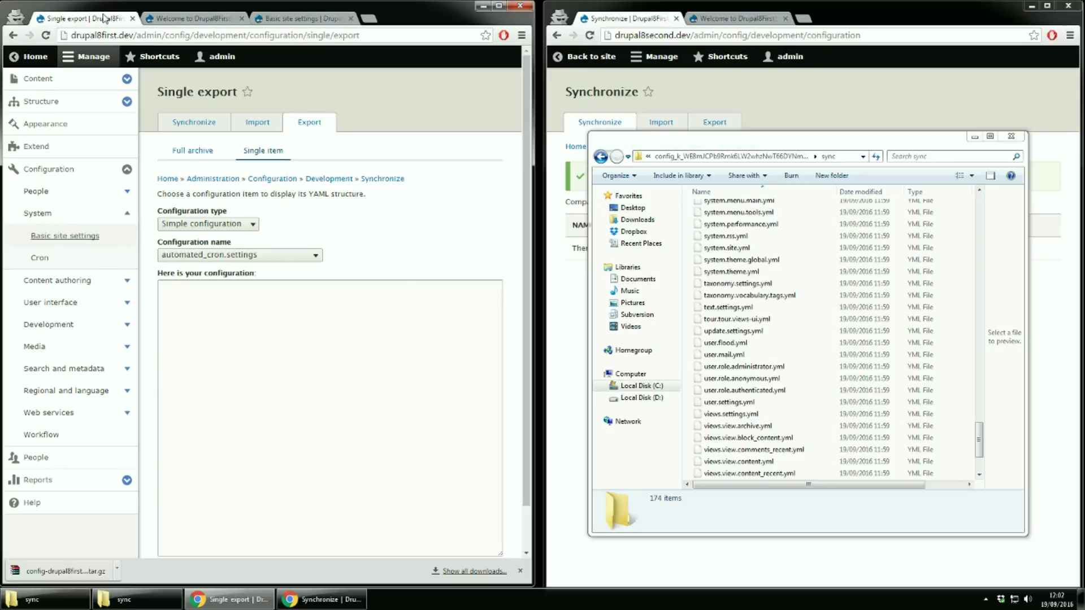
{"action": "left_click", "coordinate": [254, 257]}
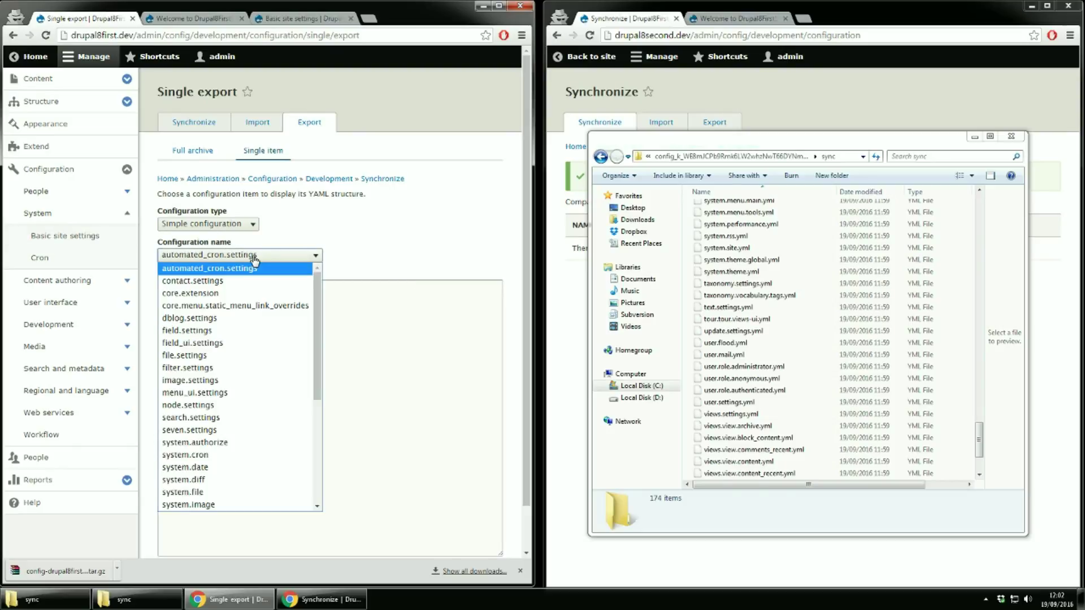
{"action": "scroll", "coordinate": [264, 390], "scroll_direction": "down", "scroll_amount": 2}
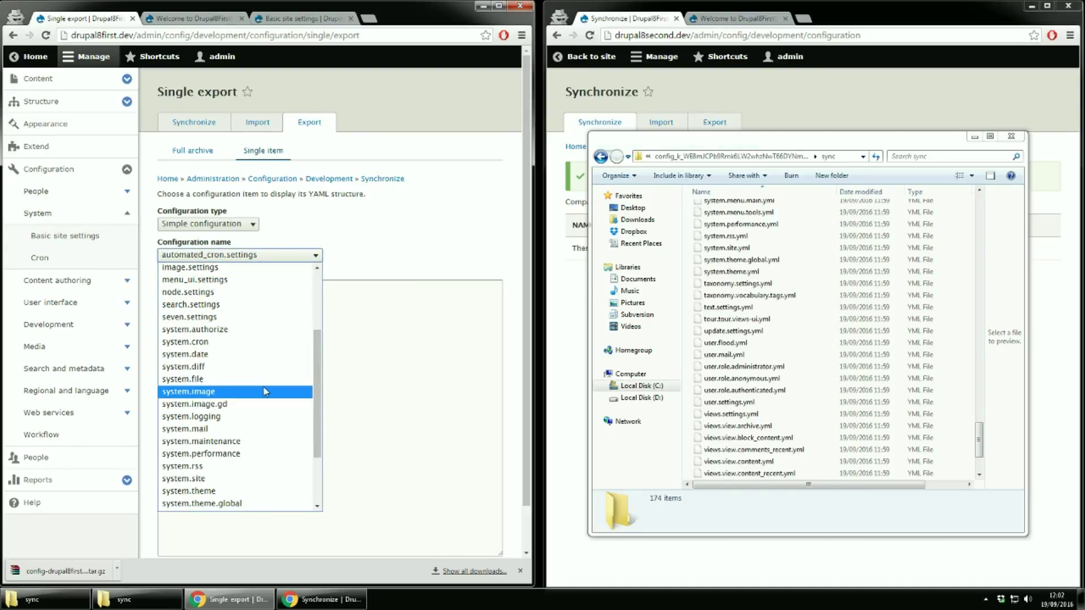
{"action": "left_click", "coordinate": [203, 478]}
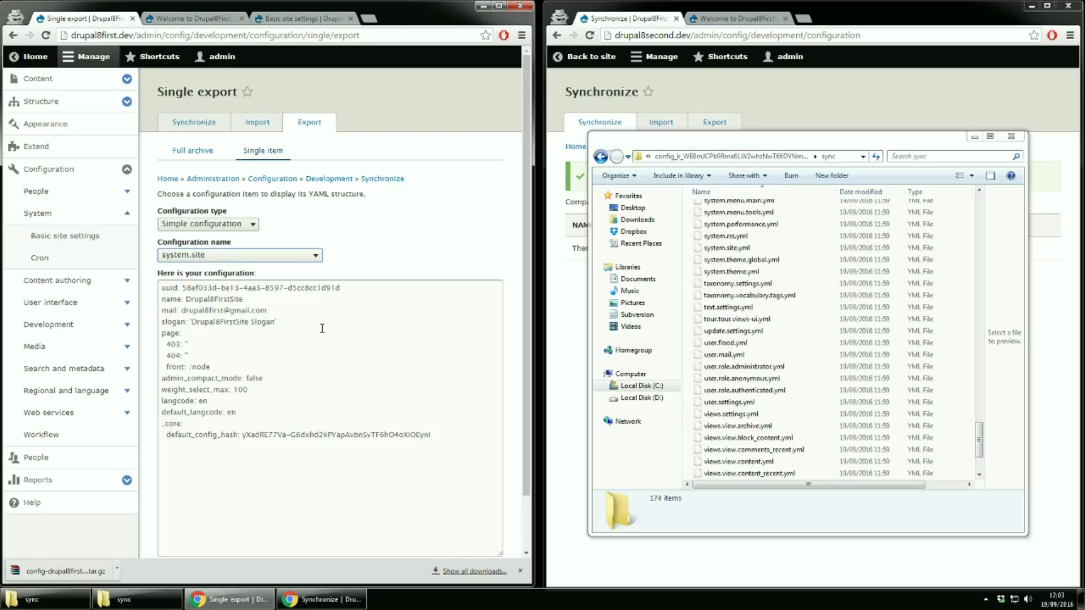
{"action": "scroll", "coordinate": [322, 331], "scroll_direction": "down", "scroll_amount": 1}
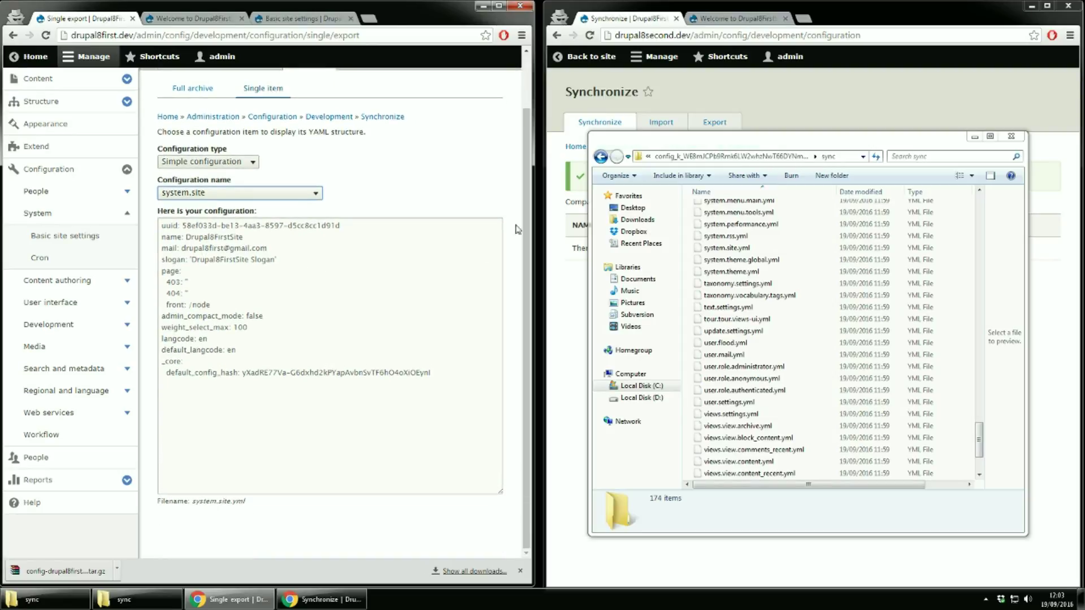
{"action": "left_click", "coordinate": [806, 98]}
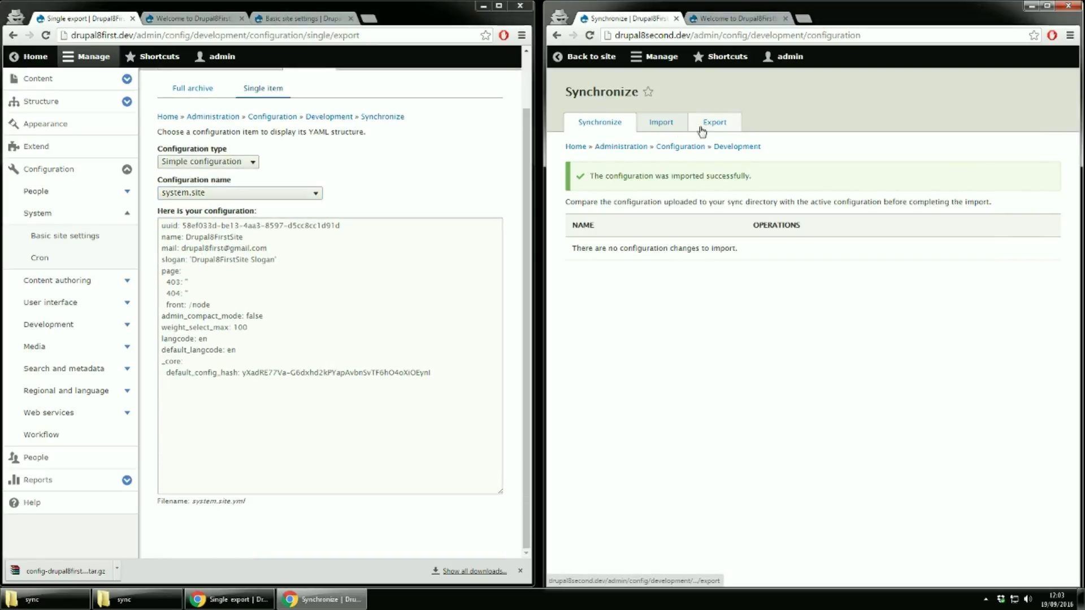
Step: Visit the second site's single-item import page and review the configuration type list
{"action": "left_click", "coordinate": [671, 127]}
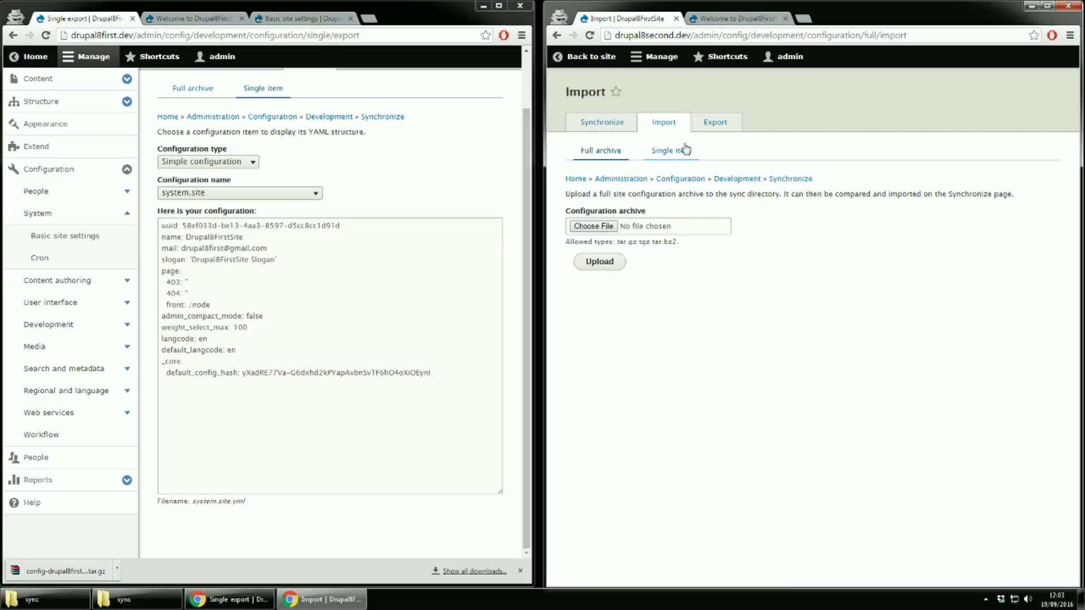
{"action": "left_click", "coordinate": [682, 150]}
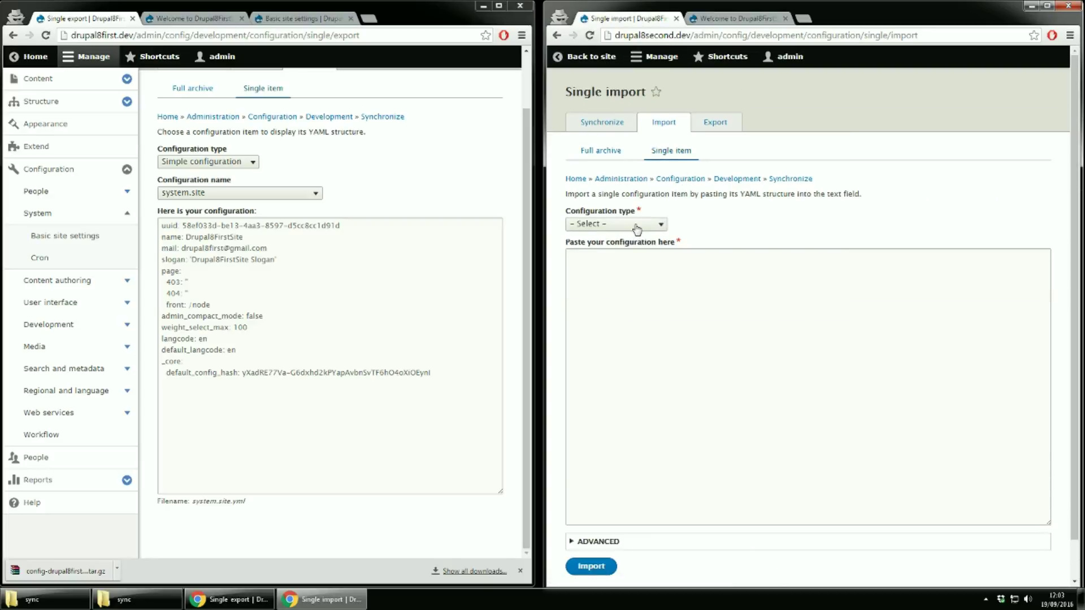
{"action": "left_click", "coordinate": [636, 225]}
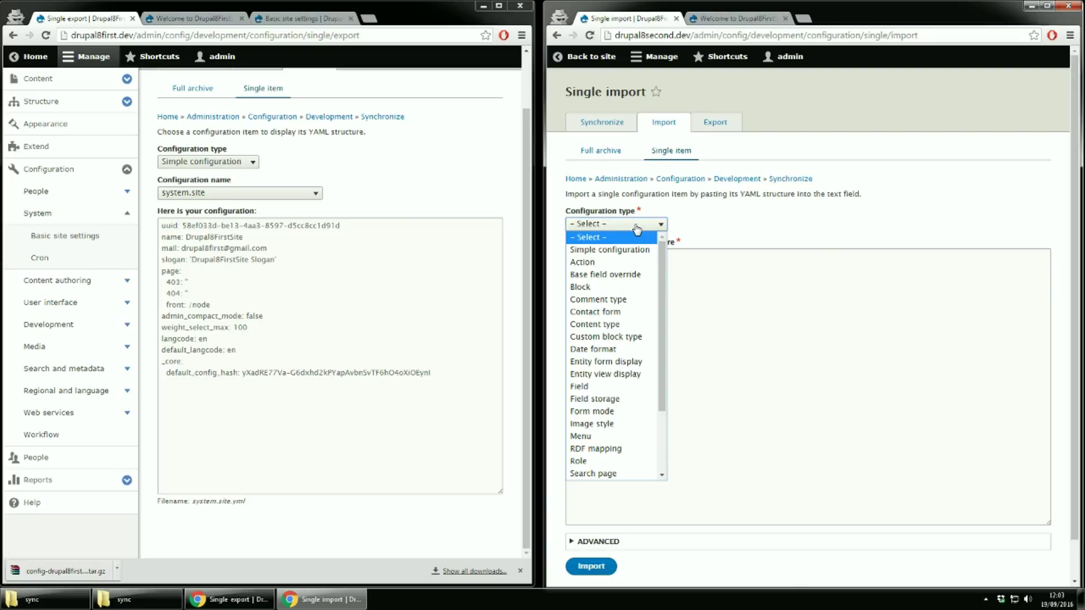
{"action": "left_click", "coordinate": [719, 121]}
Step: Single-export the second site's system.site and select its empty slogan line
{"action": "left_click", "coordinate": [719, 121]}
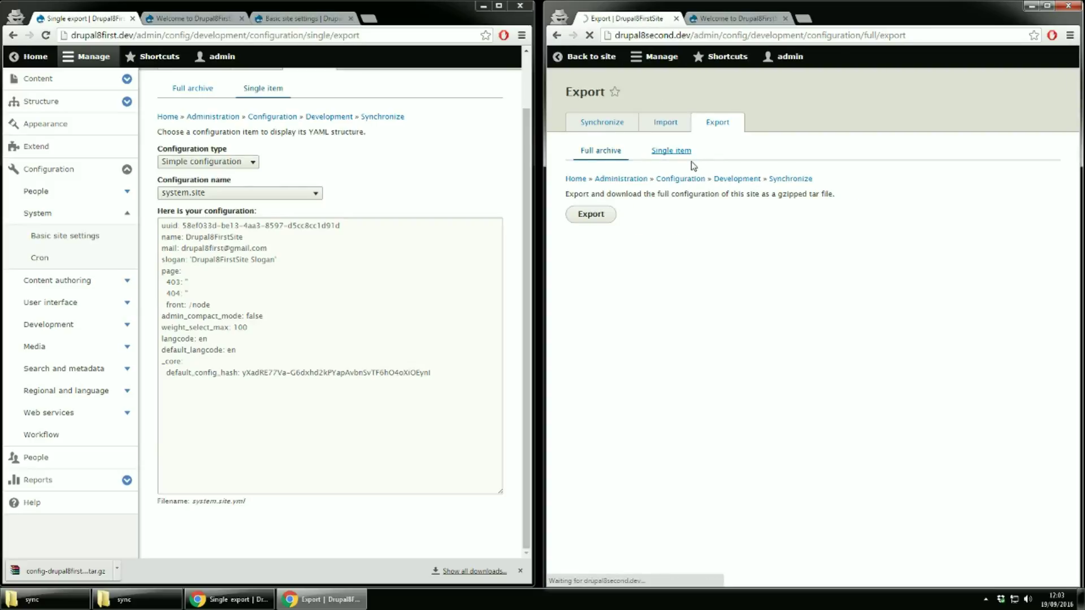
{"action": "left_click", "coordinate": [686, 153]}
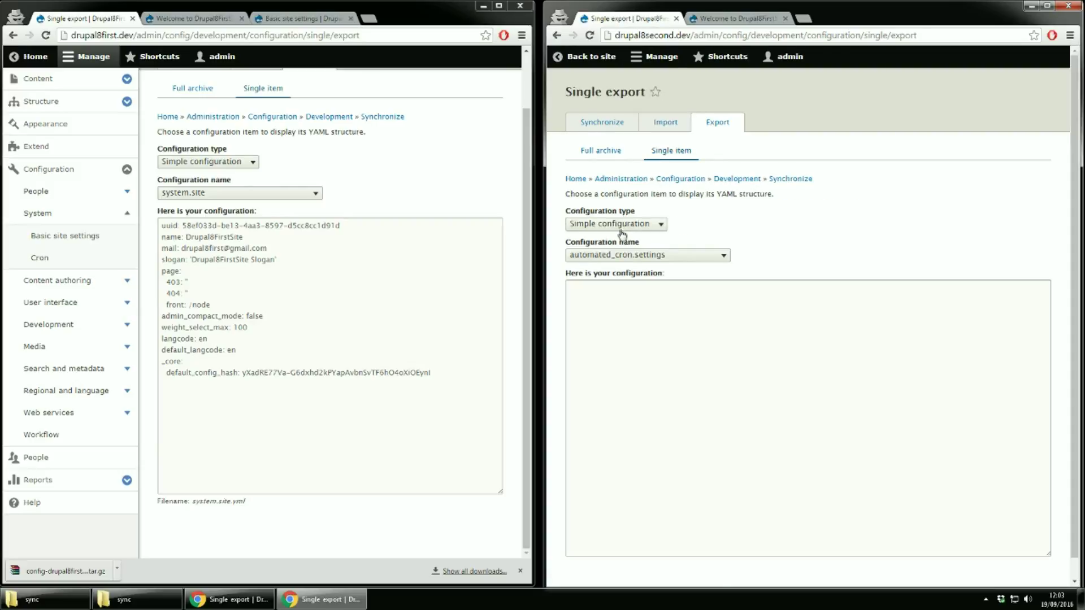
{"action": "left_click", "coordinate": [625, 266]}
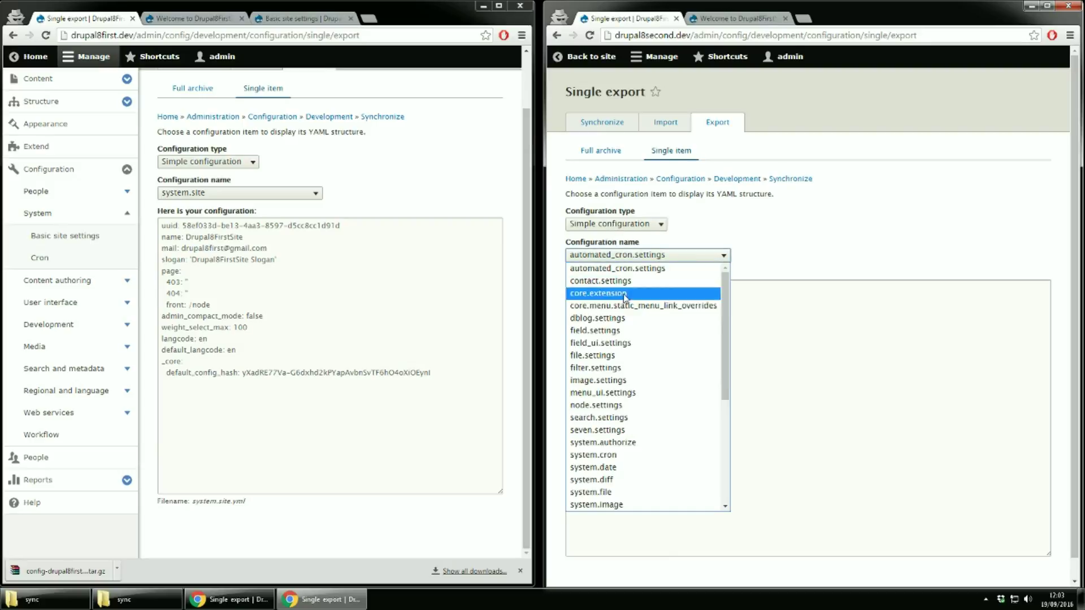
{"action": "scroll", "coordinate": [597, 373], "scroll_direction": "down", "scroll_amount": 5}
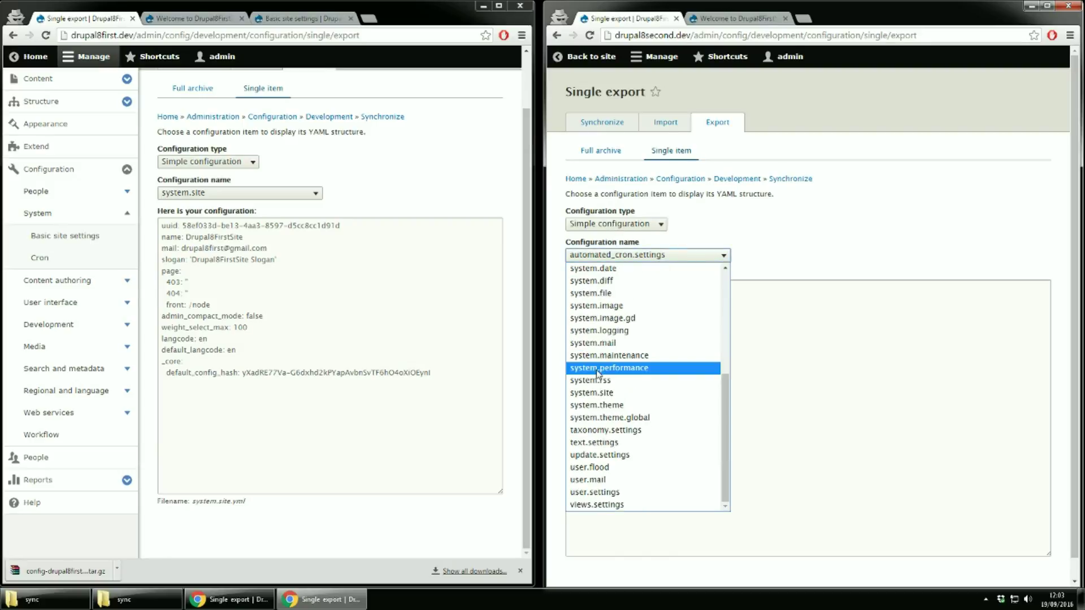
{"action": "left_click", "coordinate": [621, 393]}
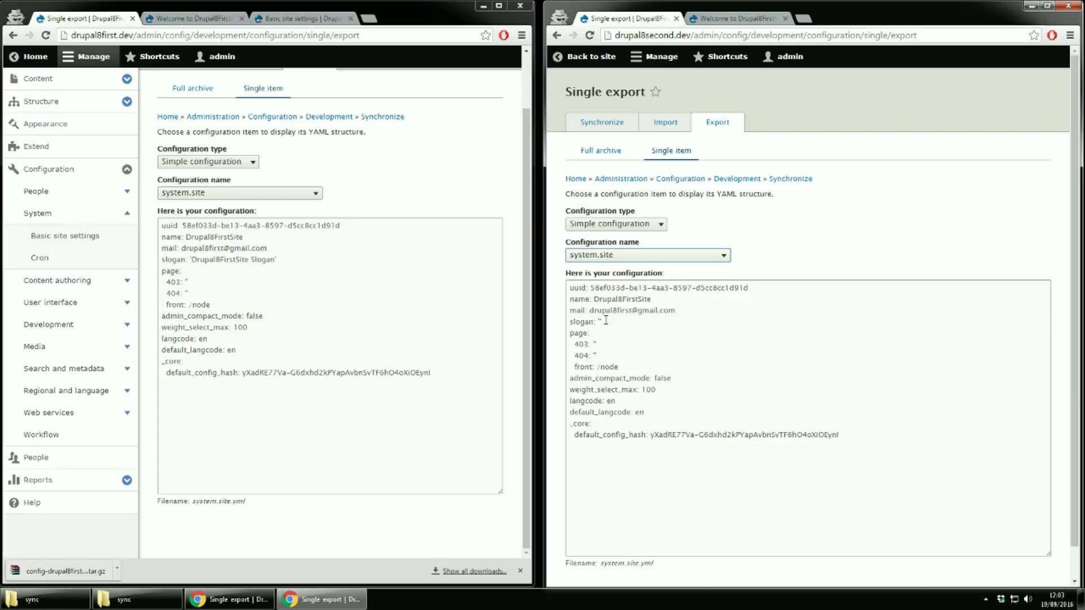
{"action": "left_click", "coordinate": [567, 322]}
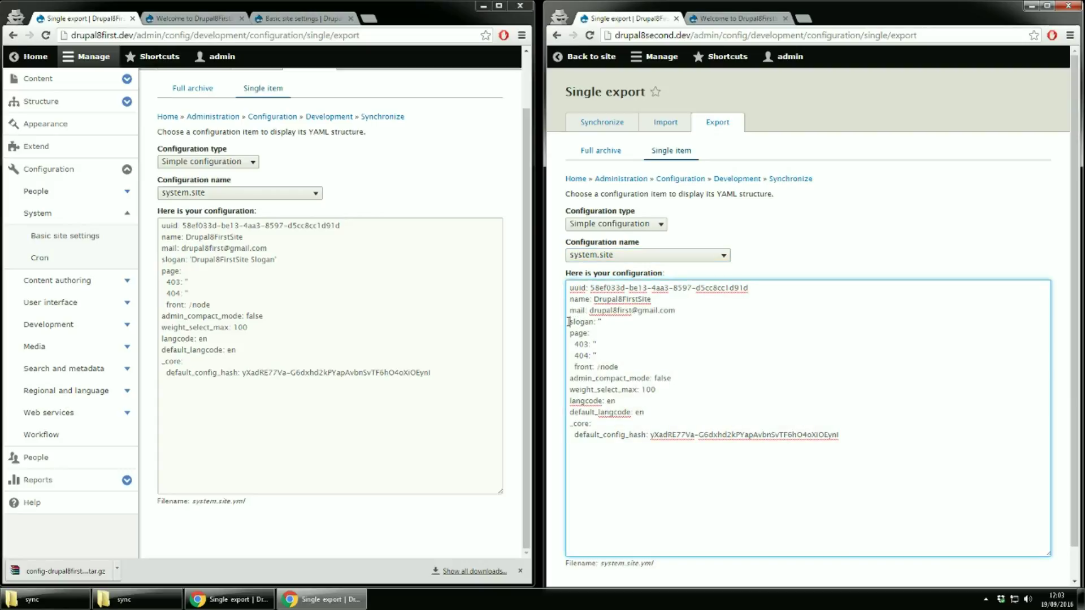
{"action": "left_click_drag", "start_coordinate": [567, 321], "coordinate": [619, 321]}
Step: Start a single-item import on the second site with Simple configuration as the type
{"action": "left_click", "coordinate": [677, 122]}
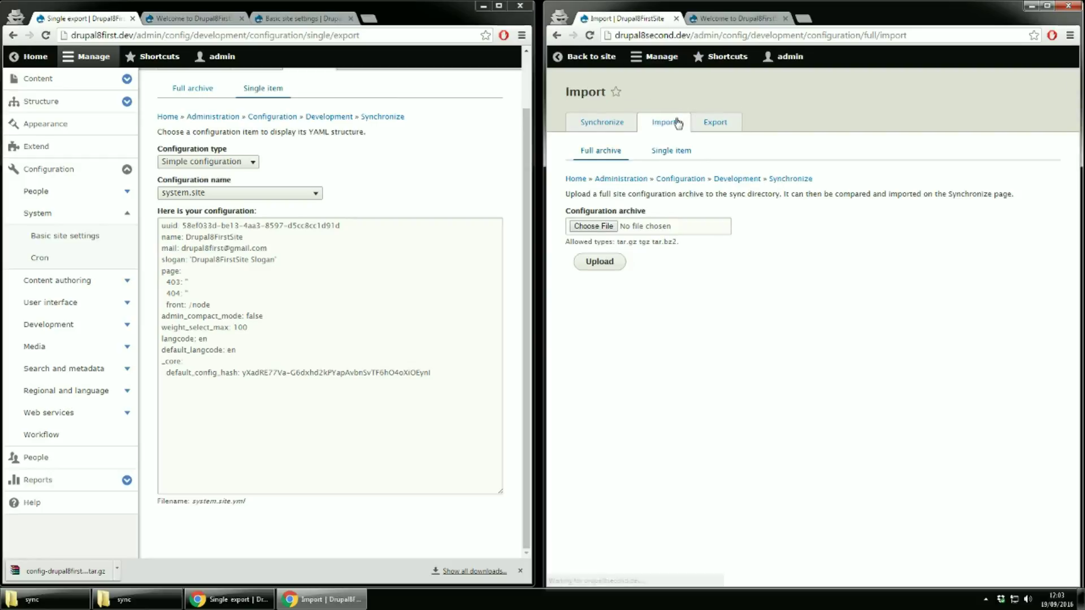
{"action": "left_click", "coordinate": [670, 151]}
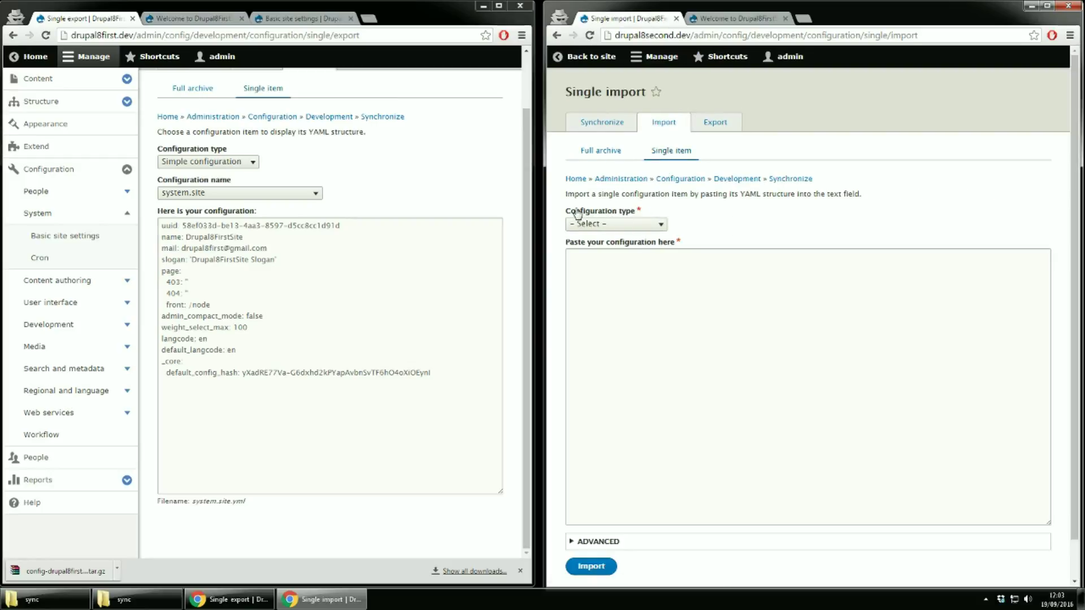
{"action": "left_click", "coordinate": [602, 224]}
{"action": "left_click", "coordinate": [601, 247]}
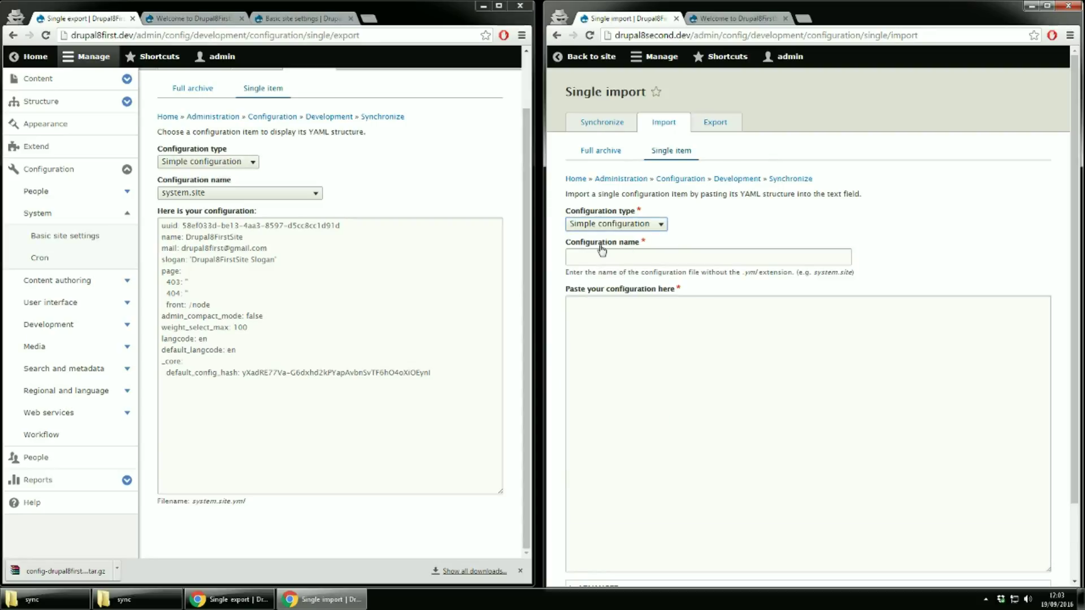
{"action": "left_click", "coordinate": [571, 257]}
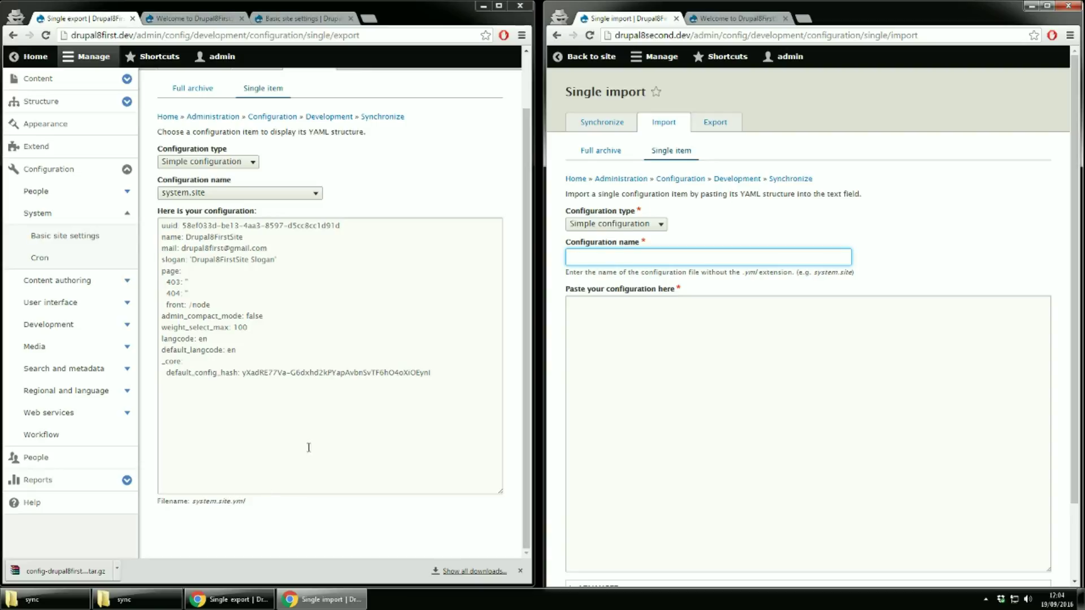
Step: Copy the first site's system.site YAML into the second site's import box
{"action": "left_click_drag", "start_coordinate": [456, 383], "coordinate": [126, 243]}
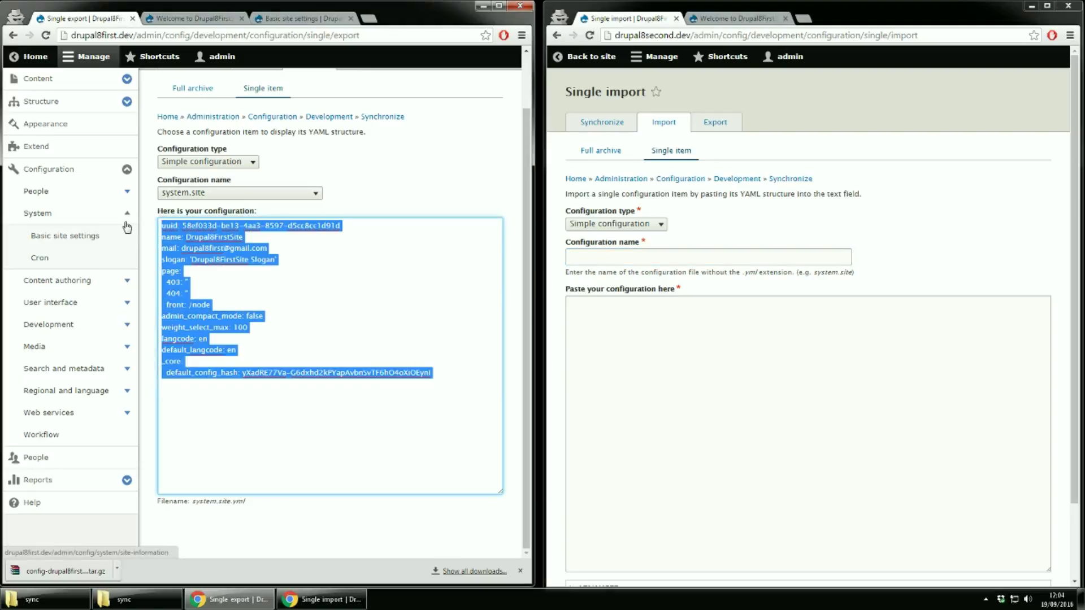
{"action": "key", "text": "ctrl+c"}
{"action": "left_click", "coordinate": [816, 460]}
{"action": "key", "text": "ctrl+v"}
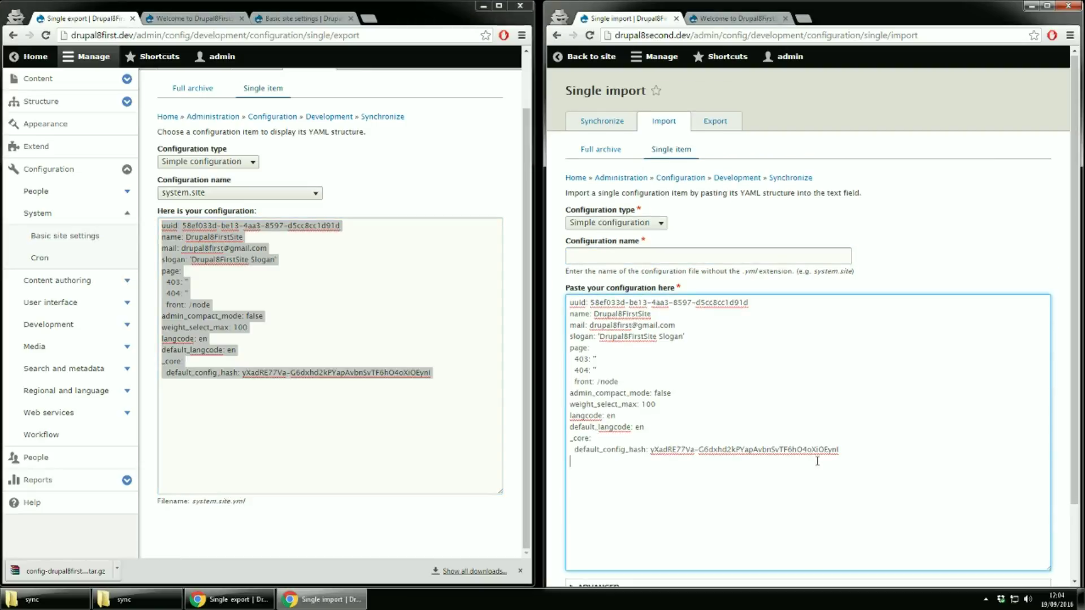
{"action": "scroll", "coordinate": [759, 494], "scroll_direction": "down", "scroll_amount": 2}
{"action": "left_click", "coordinate": [759, 495]}
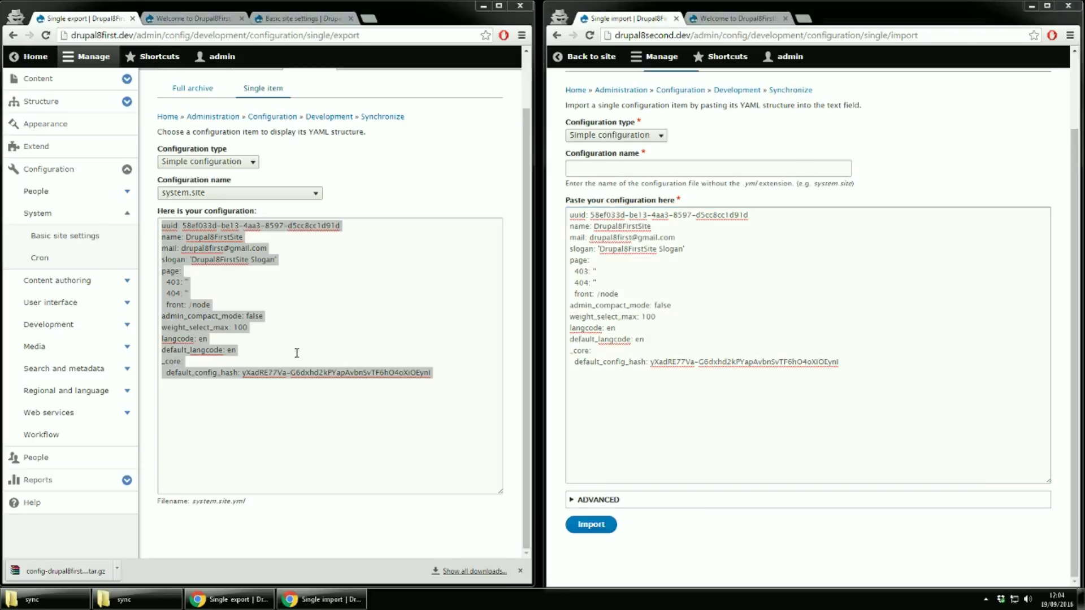
Step: Enter system.site as the configuration name and submit the import
{"action": "left_click", "coordinate": [817, 184]}
{"action": "left_click_drag", "start_coordinate": [817, 184], "coordinate": [852, 185]}
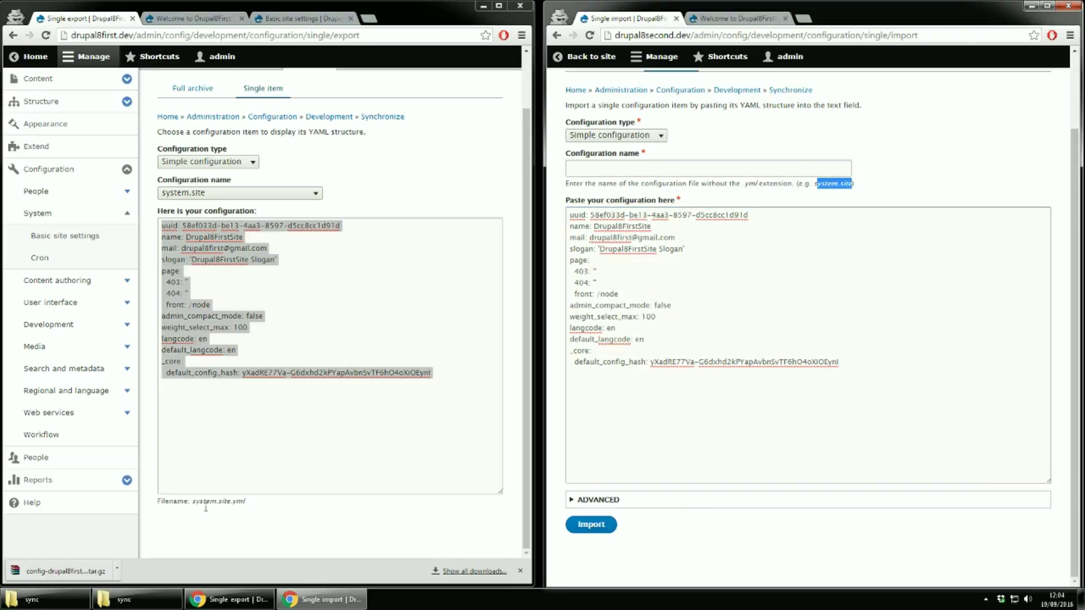
{"action": "left_click_drag", "start_coordinate": [192, 501], "coordinate": [232, 501]}
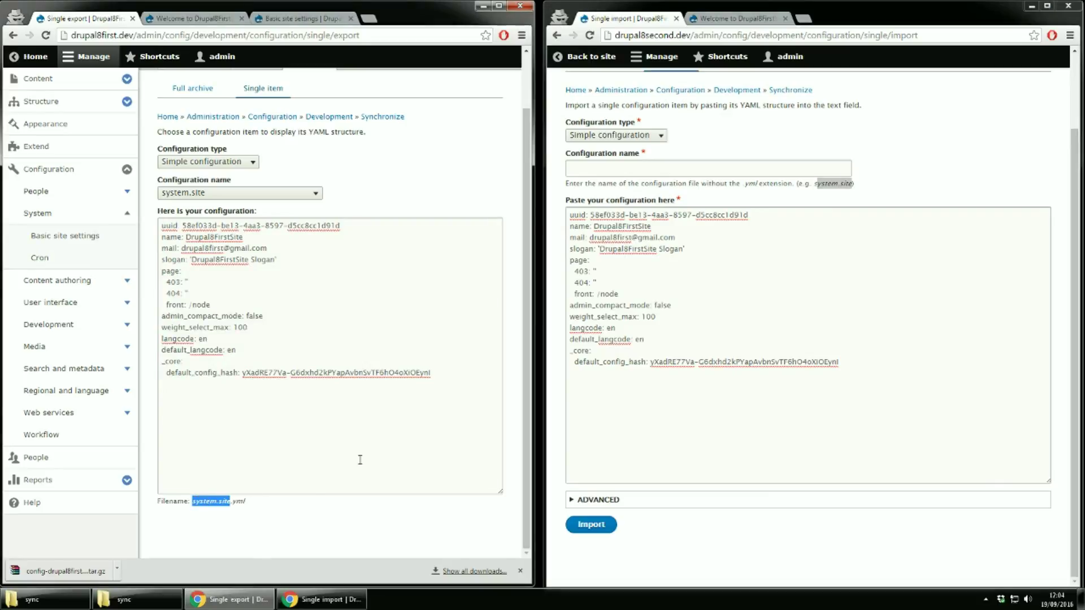
{"action": "left_click", "coordinate": [600, 169]}
{"action": "key", "text": "ctrl+v"}
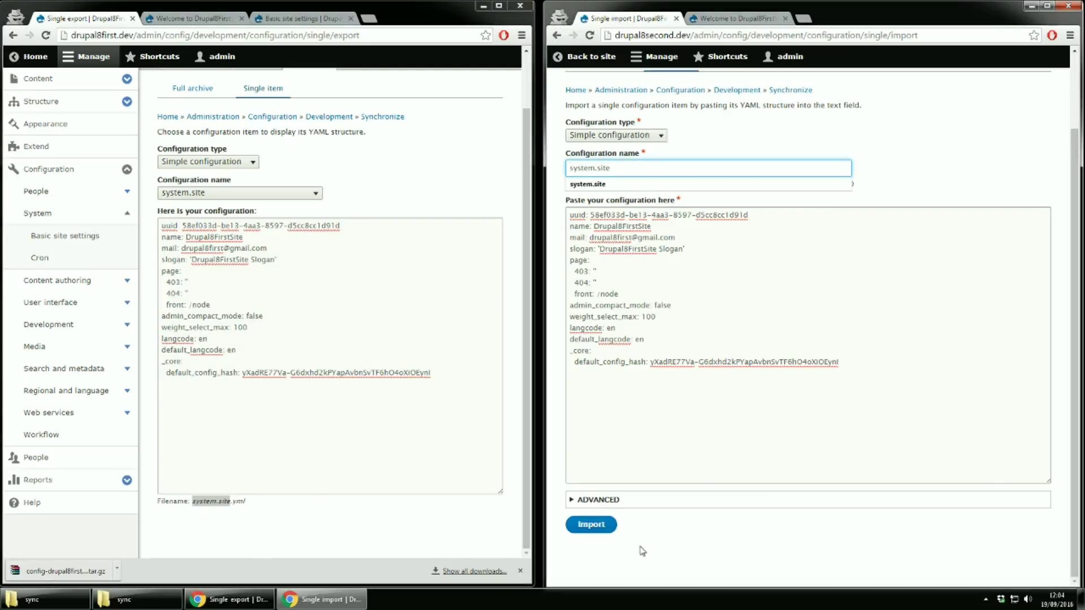
{"action": "left_click", "coordinate": [599, 526]}
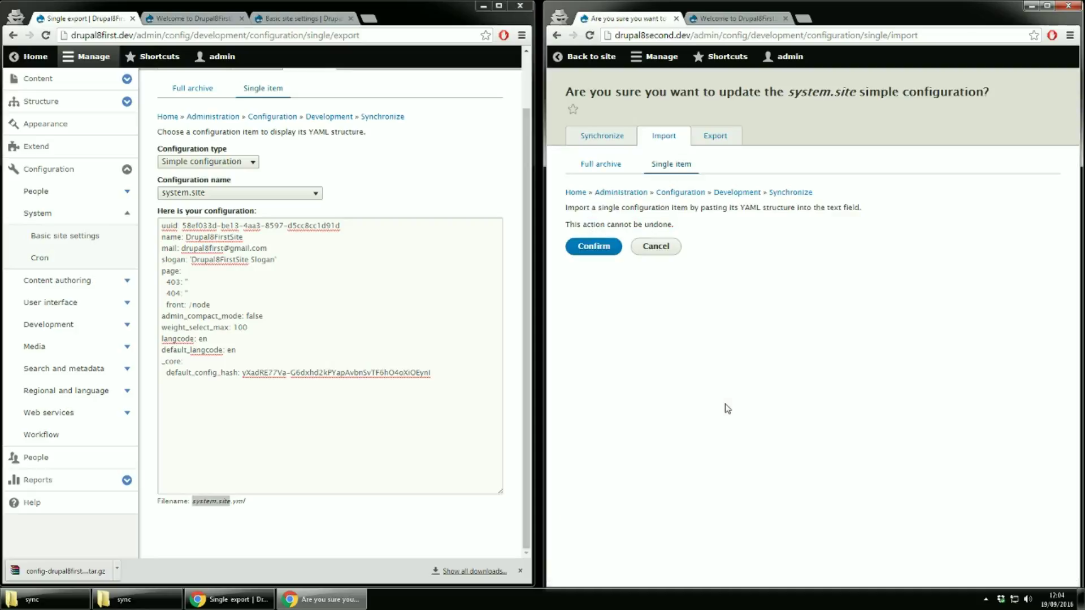
Step: Confirm the system.site update, then go to the second site's Configuration page
{"action": "left_click", "coordinate": [596, 247]}
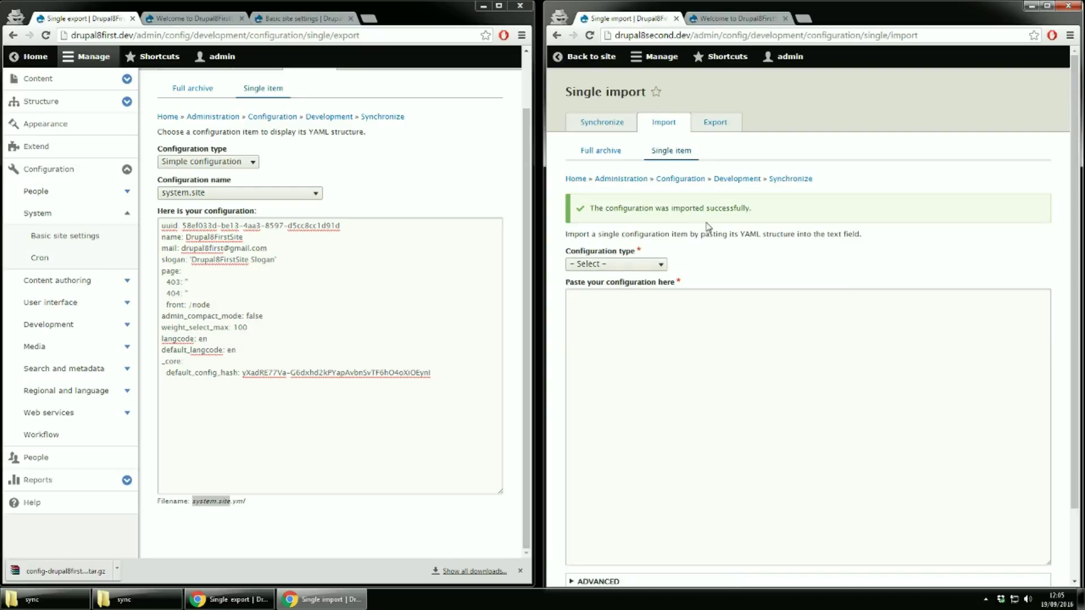
{"action": "left_click", "coordinate": [638, 57]}
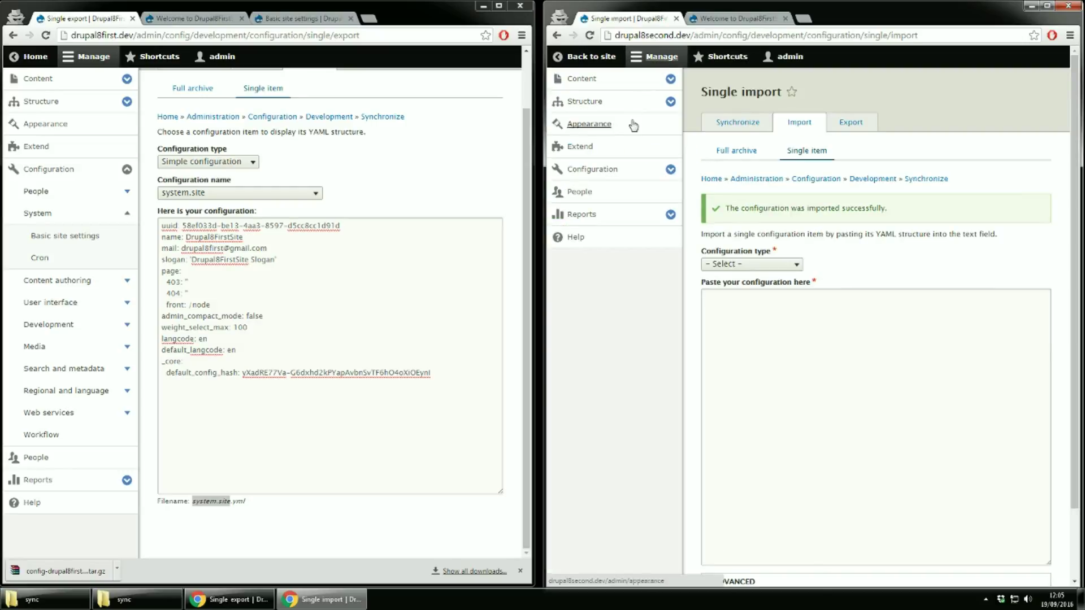
{"action": "left_click", "coordinate": [621, 175]}
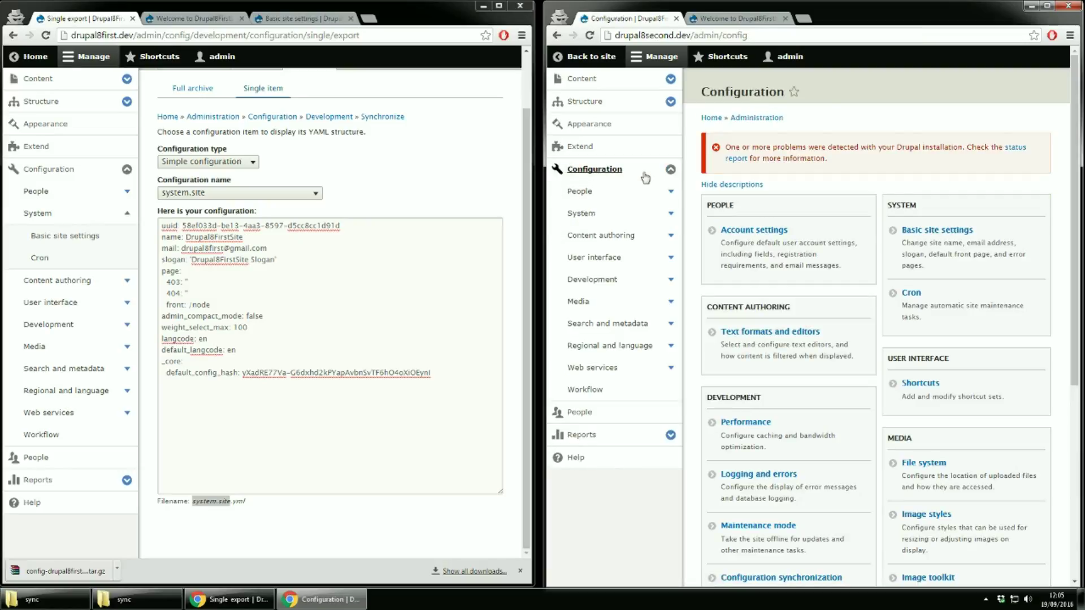
Step: Open Basic site settings under System on the second site
{"action": "left_click", "coordinate": [958, 227]}
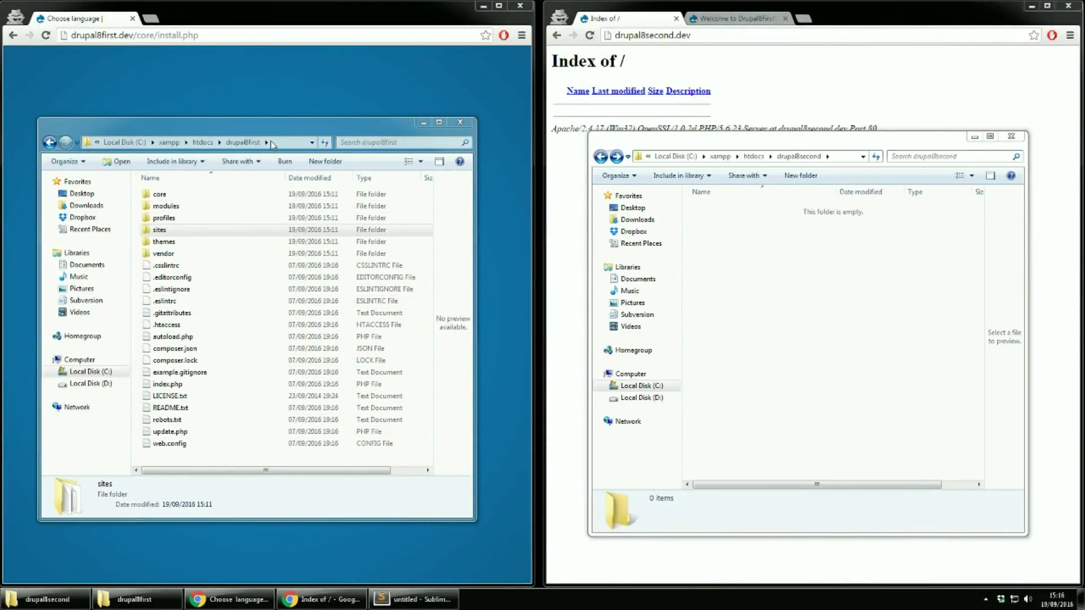
Step: In drupal8first's sites/default folder, duplicate default.settings.php and default.services.yml
{"action": "mouse_move", "coordinate": [275, 130]}
{"action": "left_mouse_down"}
{"action": "mouse_move", "coordinate": [266, 399]}
{"action": "mouse_move", "coordinate": [273, 150]}
{"action": "left_mouse_up"}
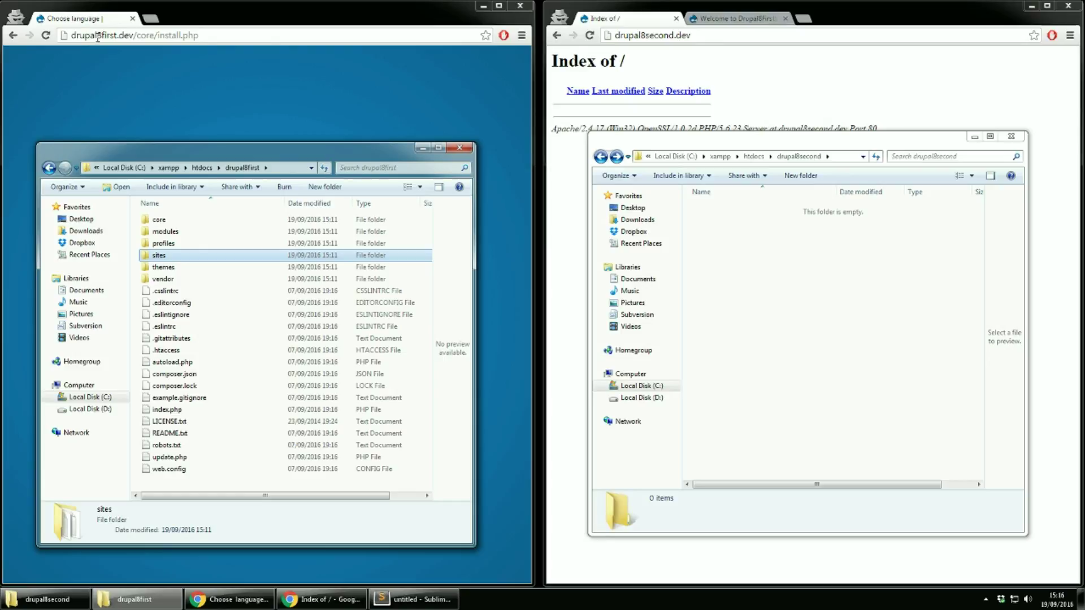
{"action": "double_click", "coordinate": [166, 254]}
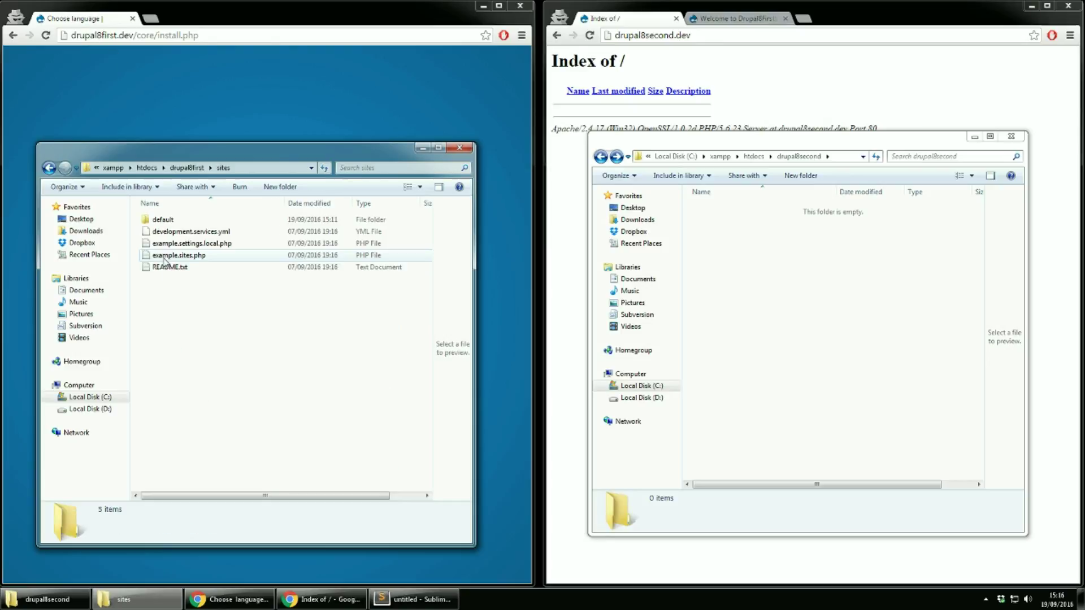
{"action": "double_click", "coordinate": [169, 220]}
{"action": "left_click_drag", "start_coordinate": [199, 274], "coordinate": [192, 221]}
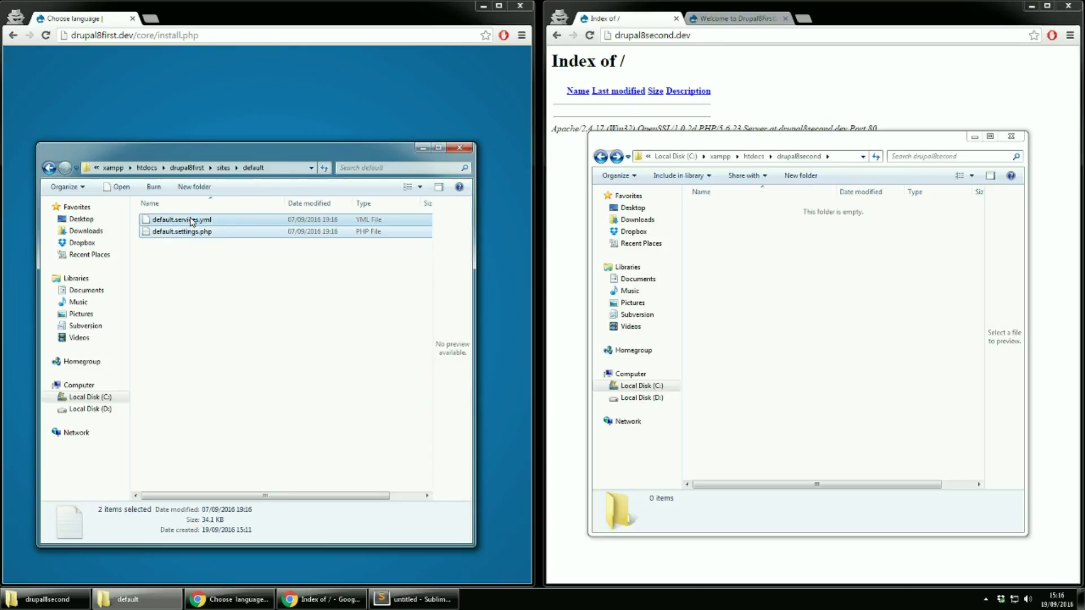
{"action": "key", "text": "ctrl+c"}
{"action": "key", "text": "ctrl+v"}
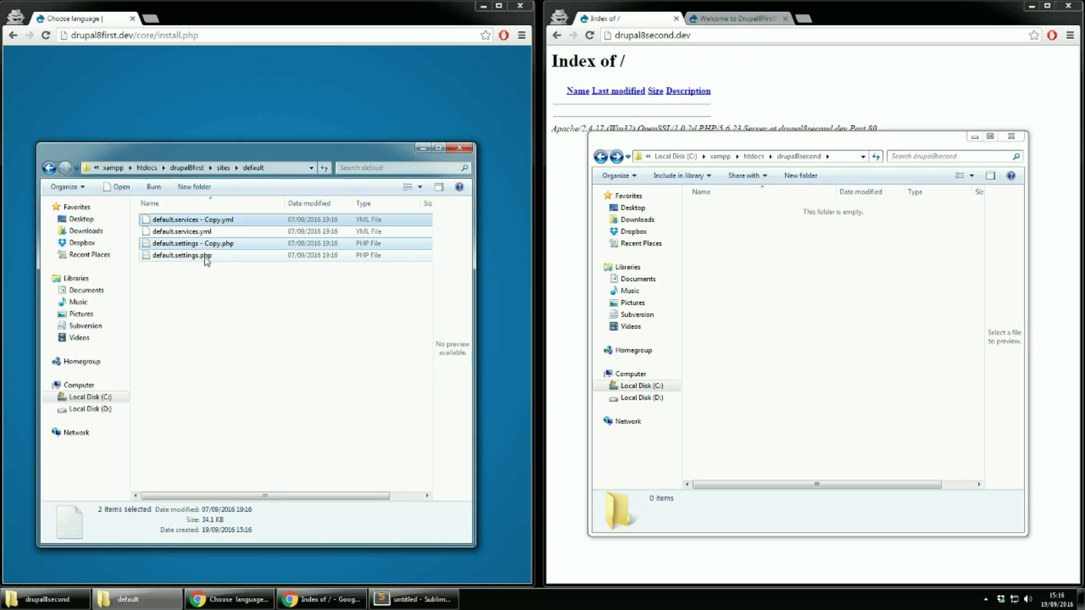
Step: Rename 'default.settings - Copy.php' to settings.php
{"action": "left_click", "coordinate": [218, 243]}
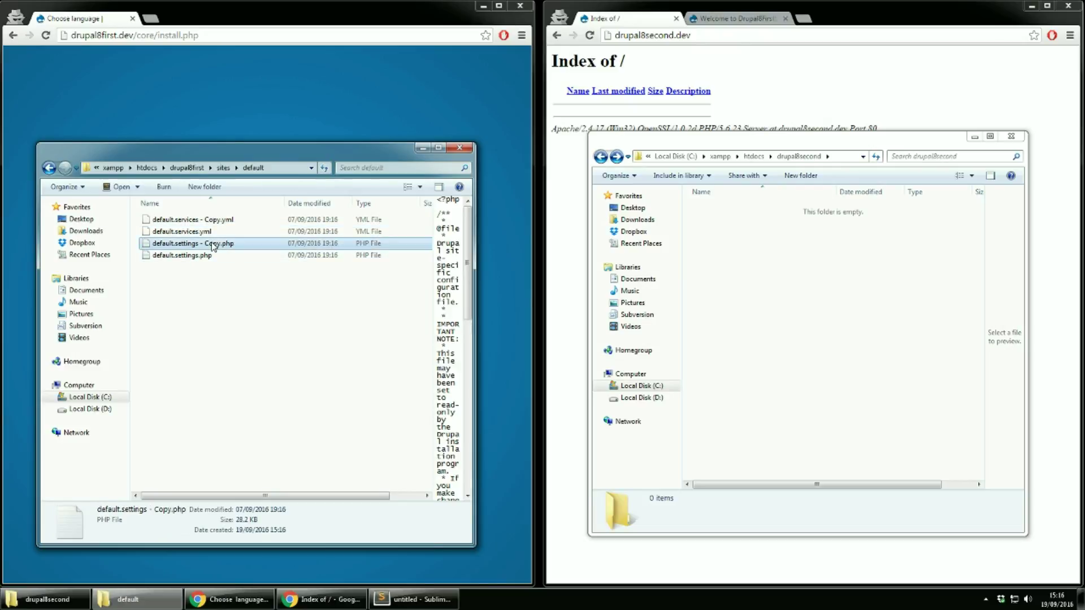
{"action": "right_click", "coordinate": [189, 243]}
{"action": "left_click", "coordinate": [218, 515]}
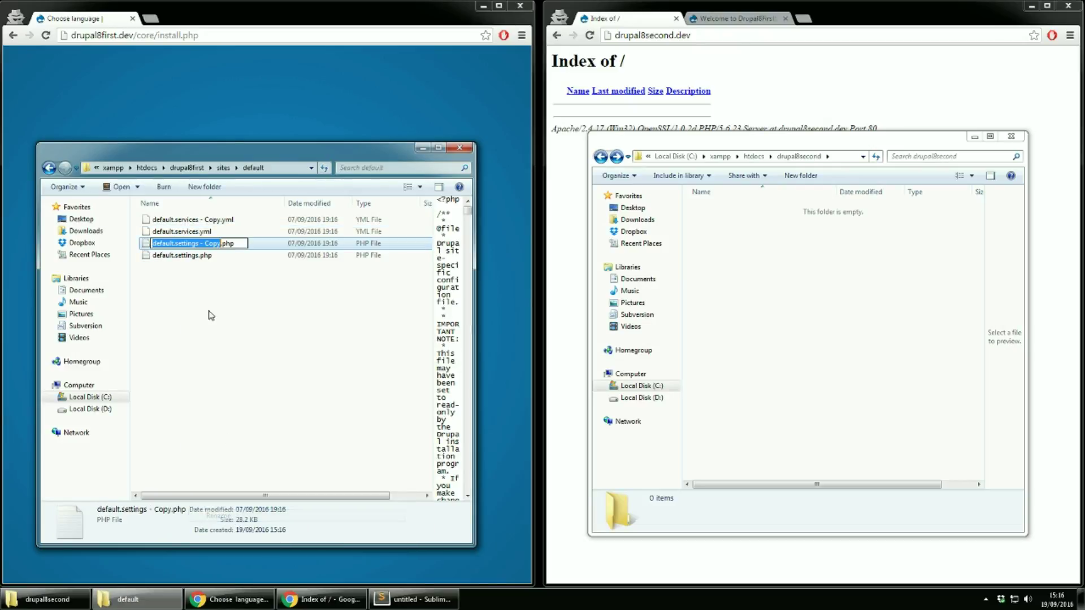
{"action": "left_click", "coordinate": [201, 245]}
{"action": "left_click_drag", "start_coordinate": [201, 246], "coordinate": [220, 245]}
{"action": "key", "text": "Delete"}
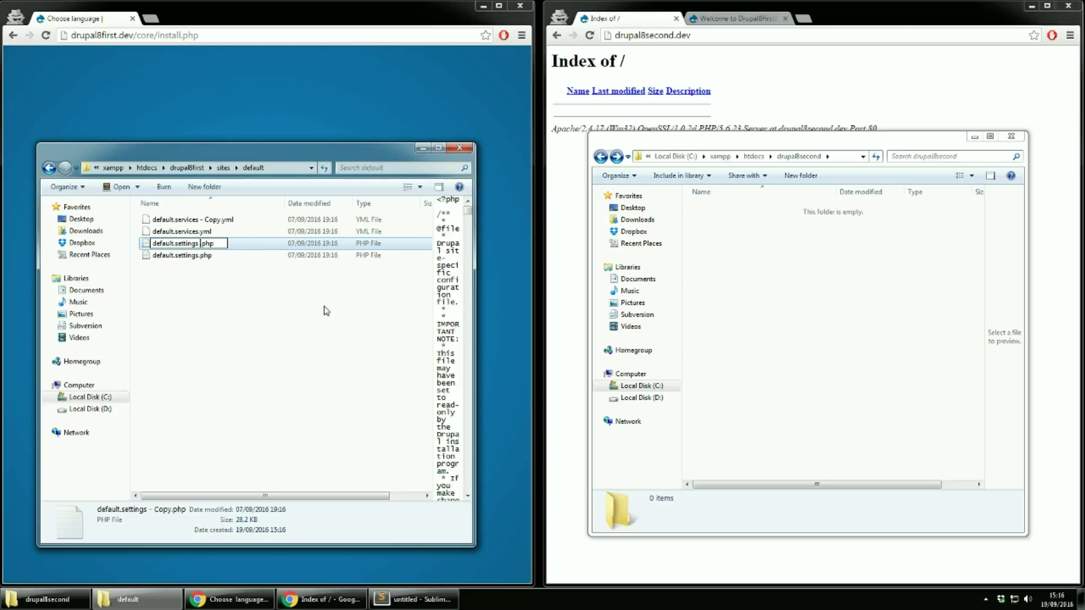
{"action": "left_click_drag", "start_coordinate": [177, 244], "coordinate": [152, 244]}
{"action": "key", "text": "Delete"}
{"action": "key", "text": "Return"}
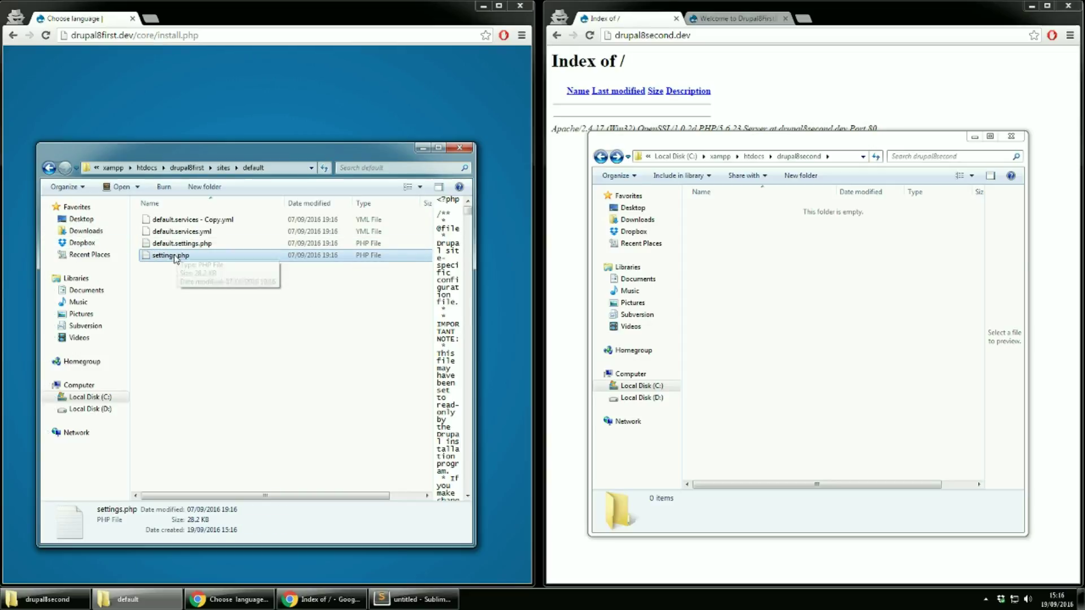
{"action": "right_click", "coordinate": [174, 257]}
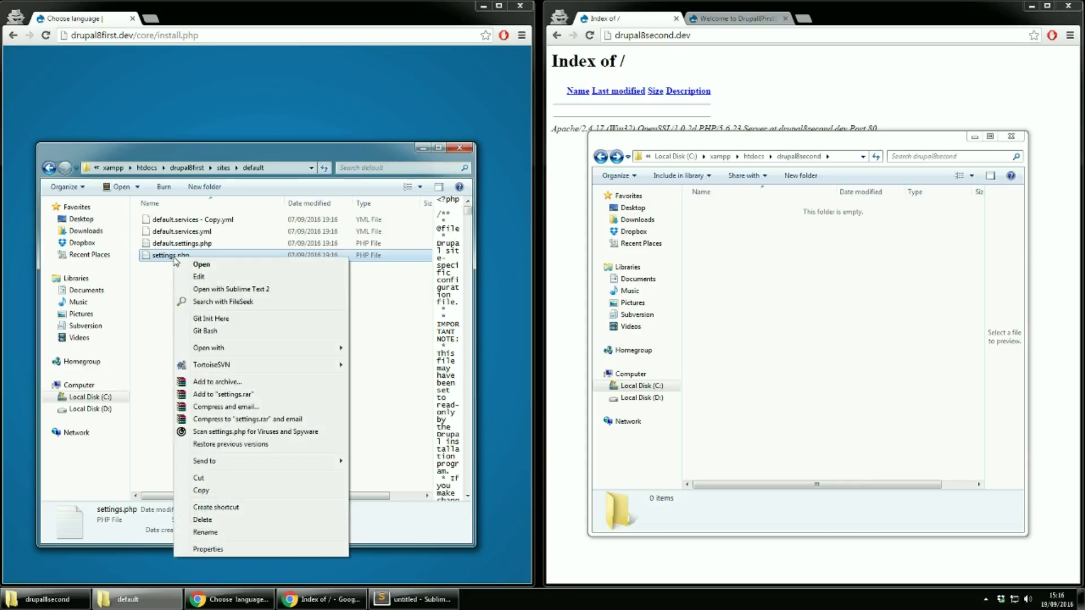
Step: Open settings.php in Sublime Text 2
{"action": "left_click", "coordinate": [220, 289]}
{"action": "left_click", "coordinate": [418, 602]}
{"action": "left_click", "coordinate": [418, 603]}
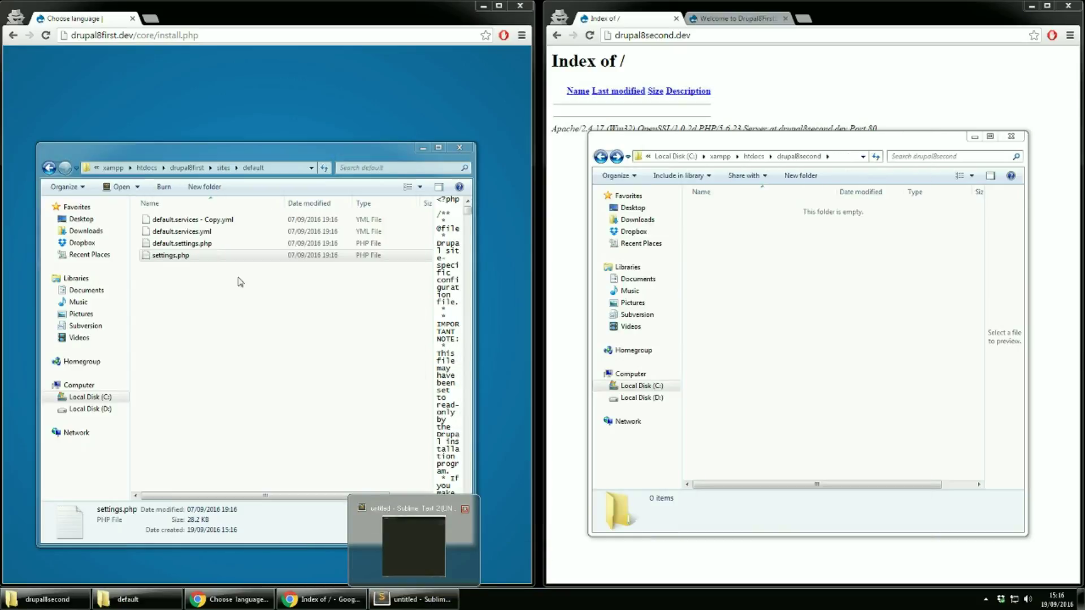
{"action": "left_click", "coordinate": [406, 600]}
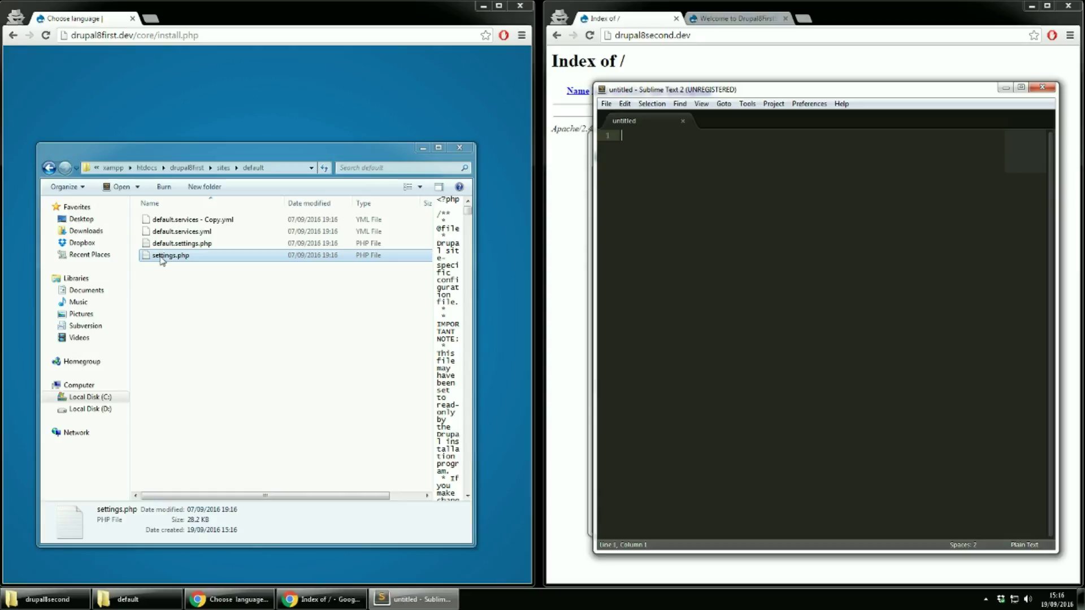
{"action": "left_click_drag", "start_coordinate": [164, 255], "coordinate": [697, 227]}
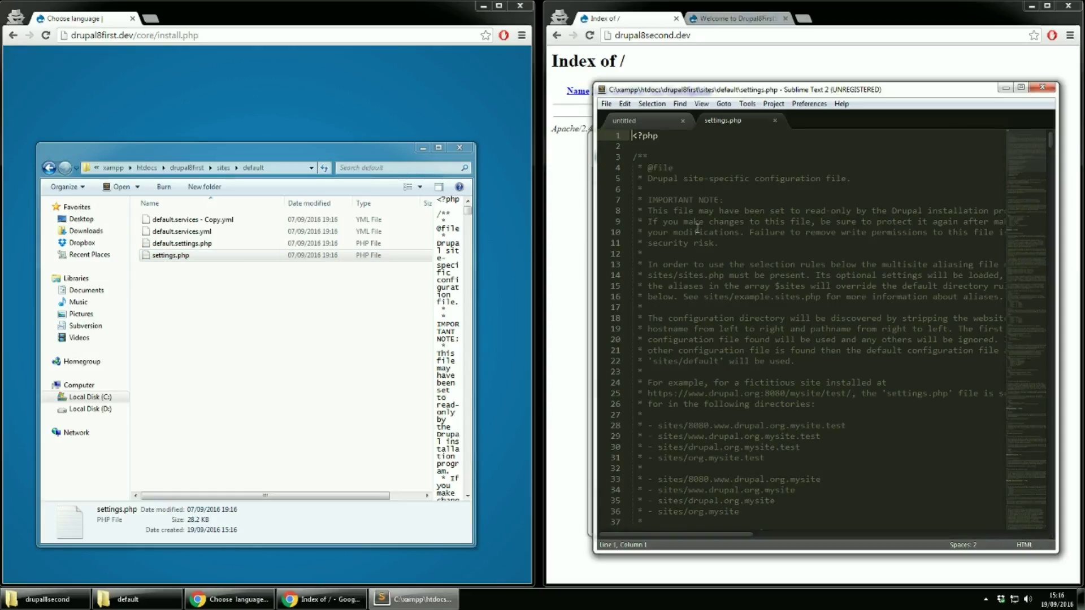
Step: Find the Active configuration settings section and uncomment the bootstrap_config_storage line
{"action": "left_click", "coordinate": [688, 295]}
{"action": "key", "text": "ctrl+f"}
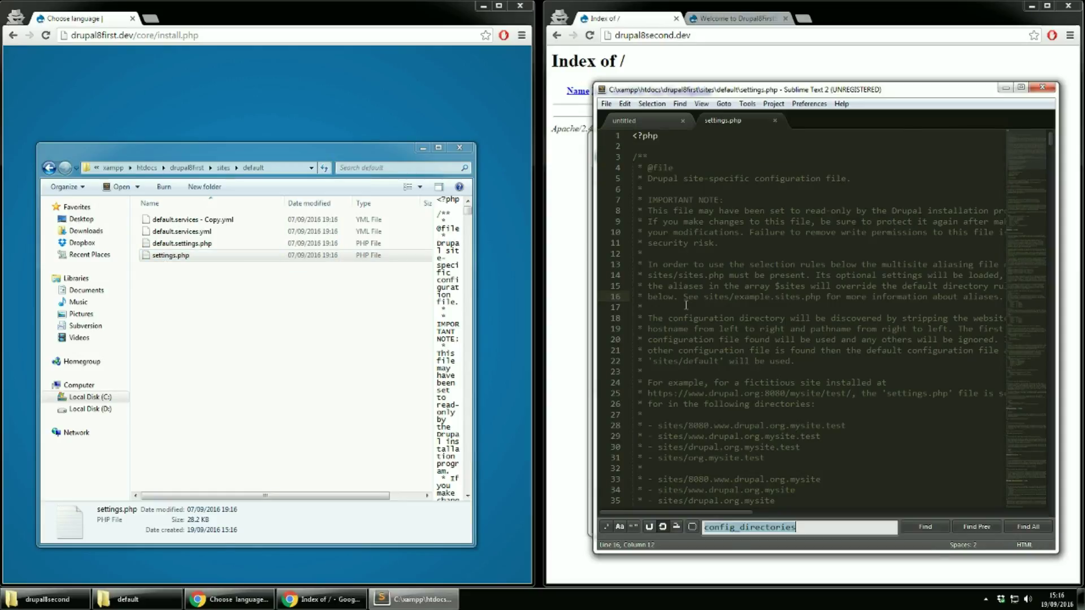
{"action": "type", "text": "active"}
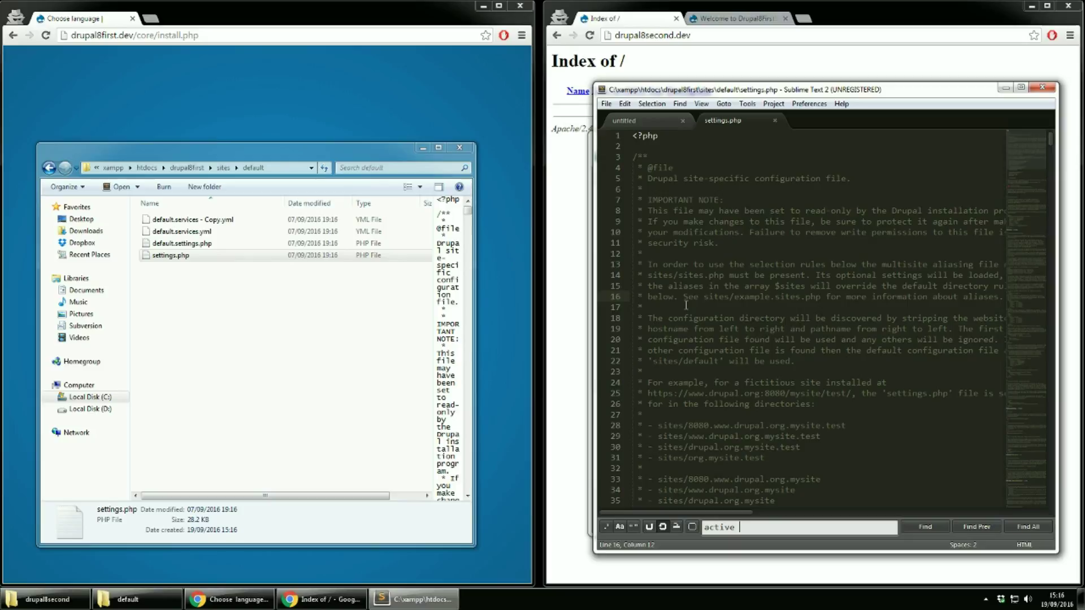
{"action": "type", "text": " conf"}
{"action": "key", "text": "Return"}
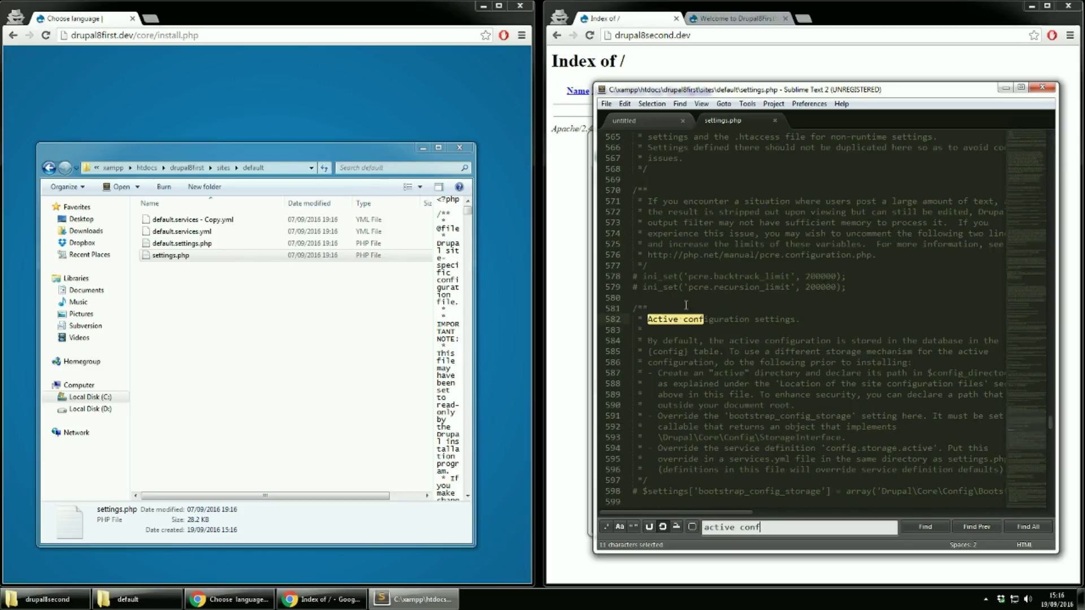
{"action": "scroll", "coordinate": [685, 305], "scroll_direction": "down", "scroll_amount": 2}
{"action": "left_click", "coordinate": [637, 427]}
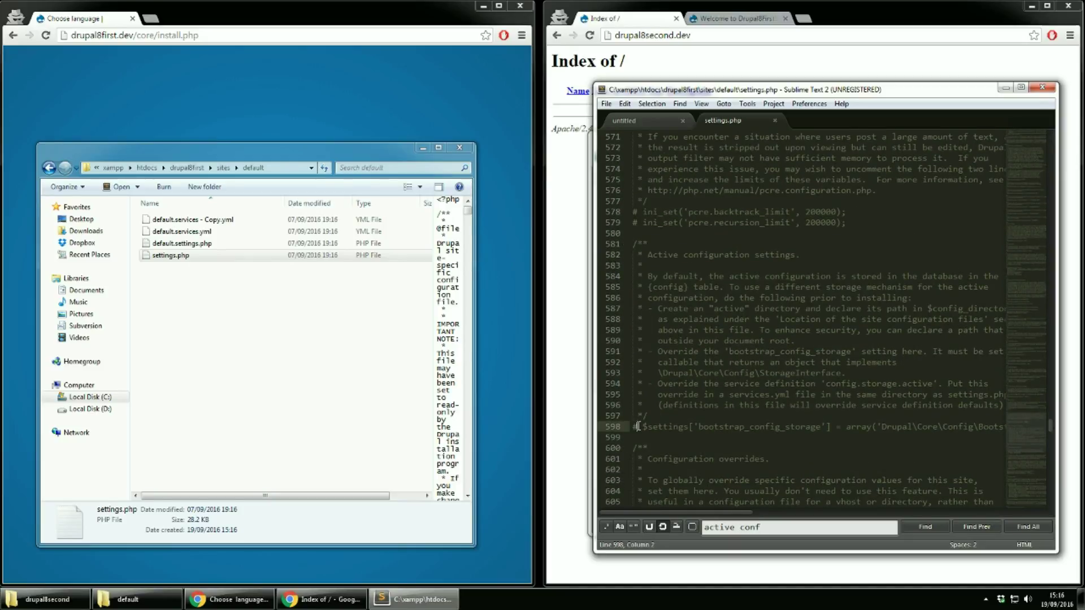
{"action": "key", "text": "BackSpace"}
{"action": "key", "text": "BackSpace"}
{"action": "key", "text": "Return"}
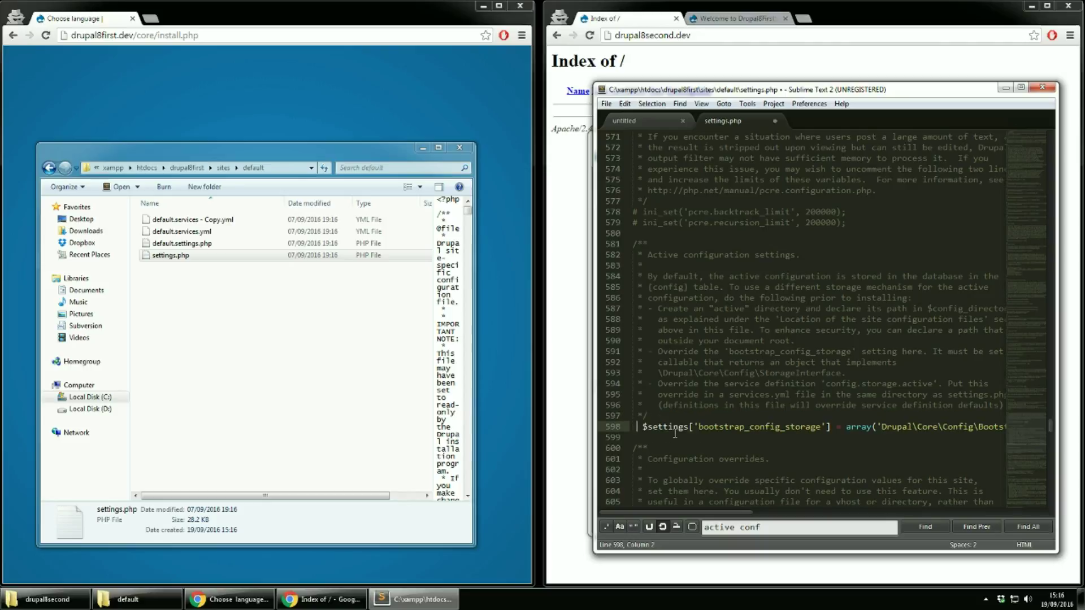
{"action": "key", "text": "BackSpace"}
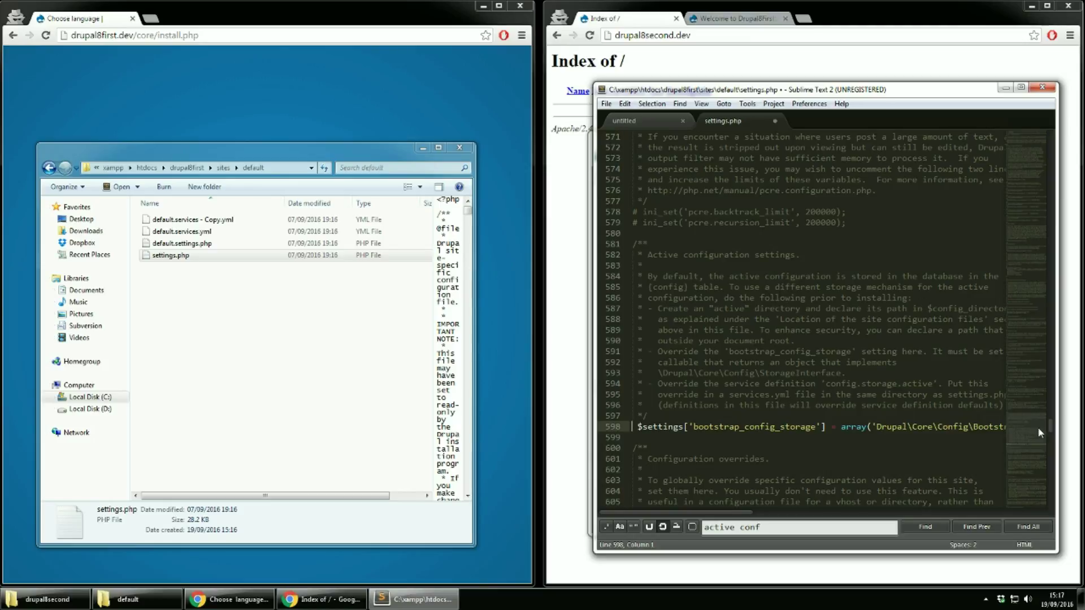
Step: Append $config_directories lines setting active to 'config/active/' and staging to 'config/staging/'
{"action": "left_click_drag", "start_coordinate": [1052, 429], "coordinate": [1046, 495]}
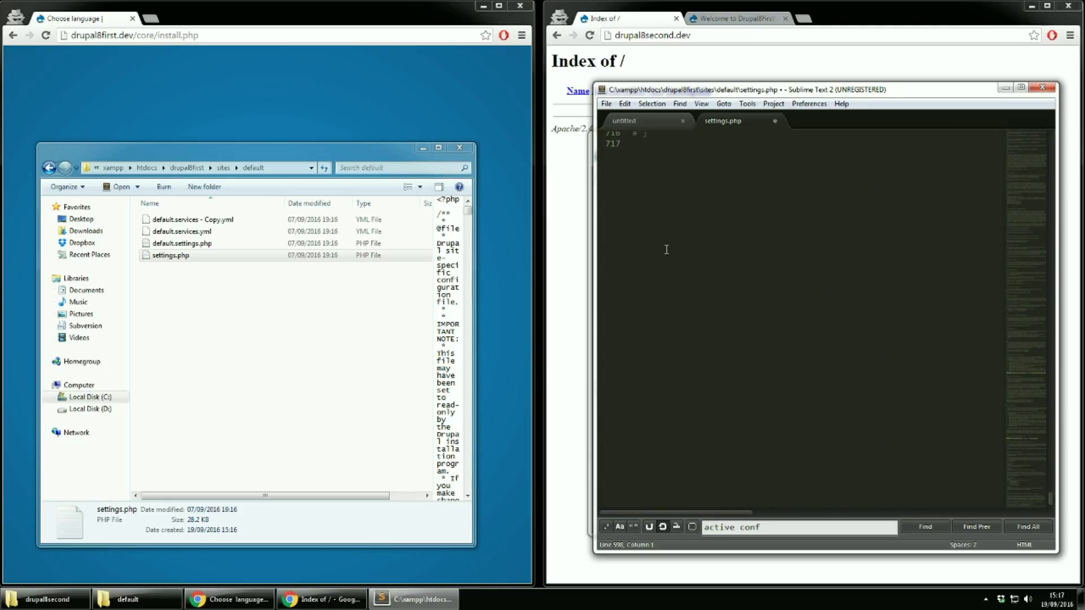
{"action": "scroll", "coordinate": [652, 198], "scroll_direction": "up", "scroll_amount": 3}
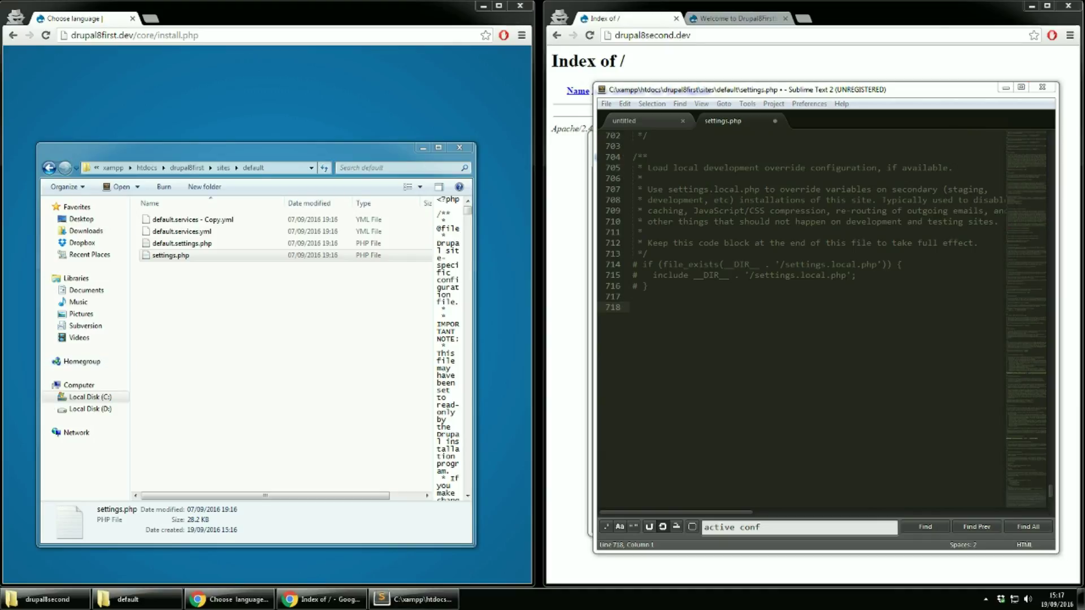
{"action": "key", "text": "ctrl+c"}
{"action": "left_click", "coordinate": [713, 349]}
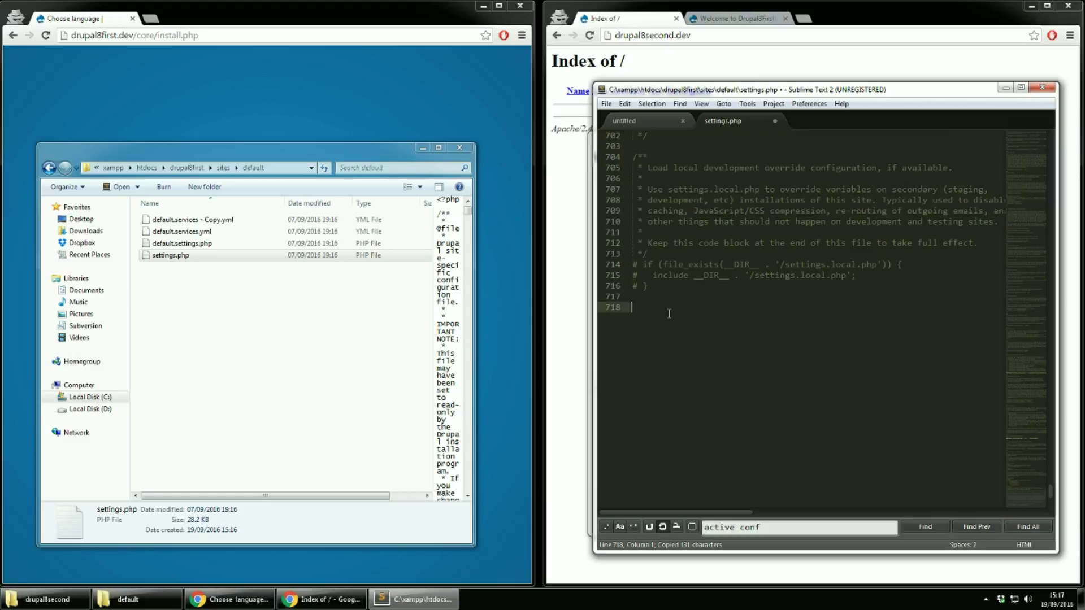
{"action": "key", "text": "ctrl+v"}
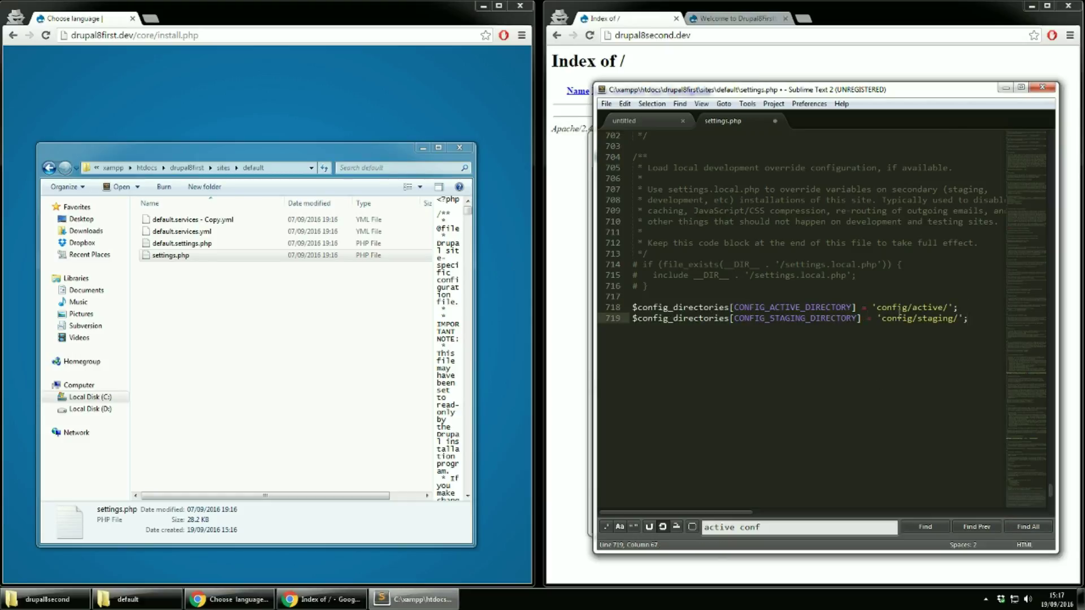
{"action": "left_click_drag", "start_coordinate": [876, 306], "coordinate": [958, 308]}
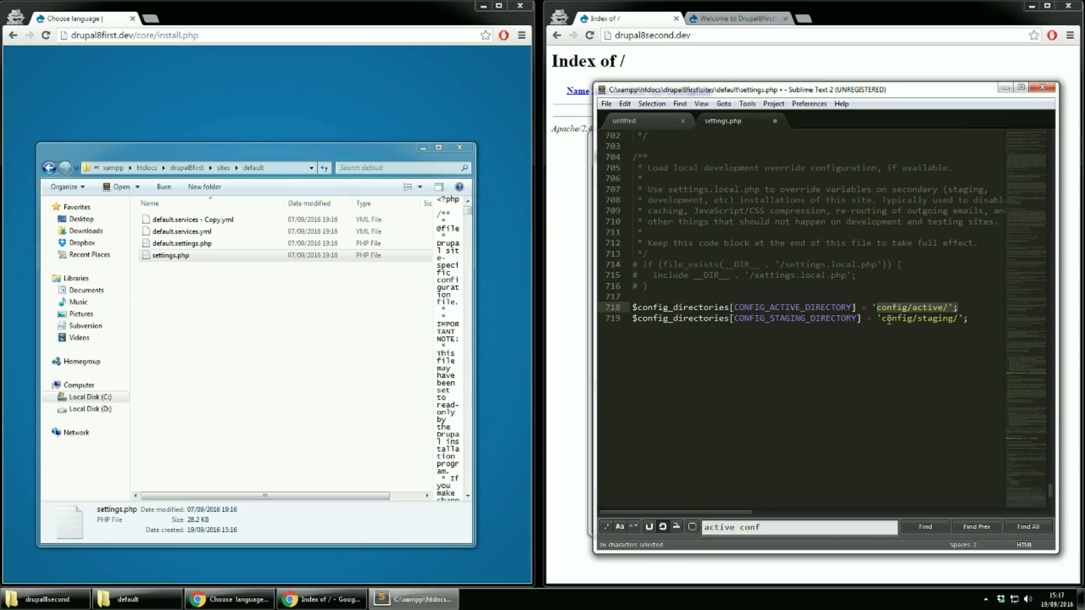
{"action": "left_click", "coordinate": [949, 319]}
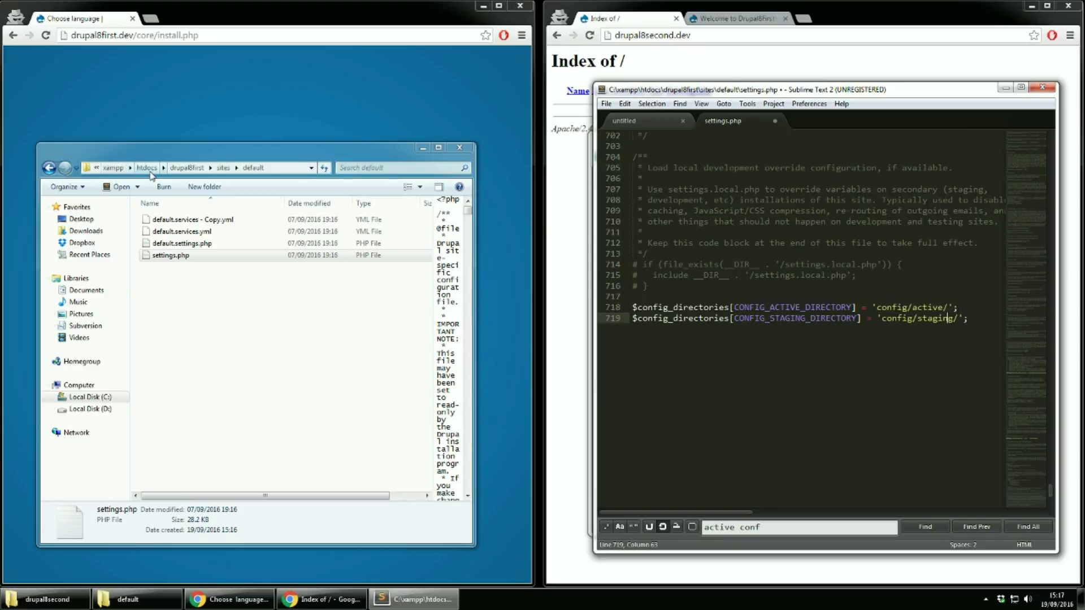
{"action": "left_click", "coordinate": [187, 168]}
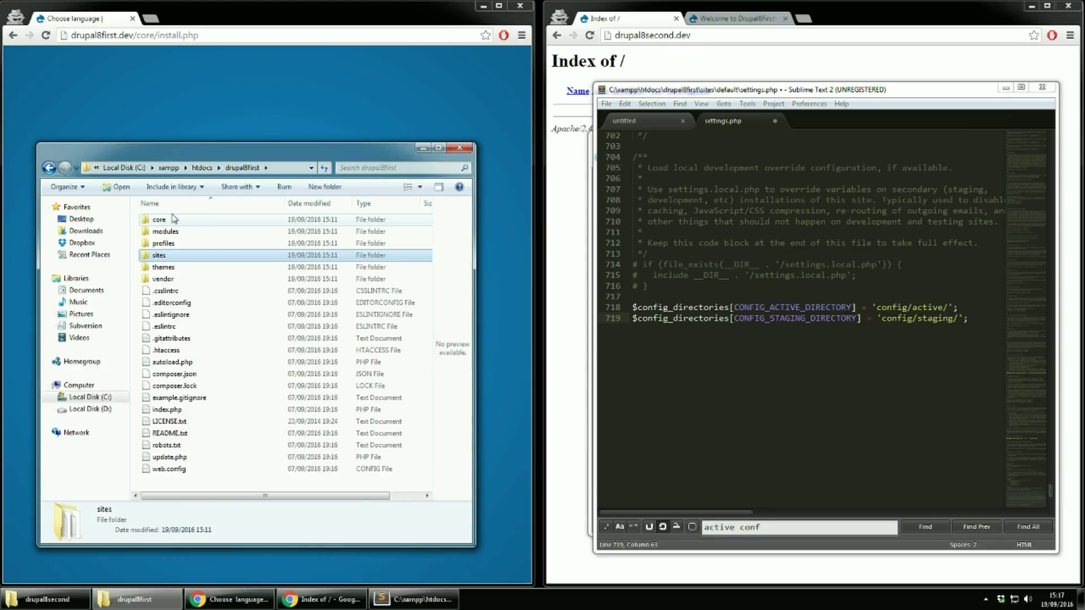
Step: Create a folder named config in drupal8first, then open its sites folder
{"action": "right_click", "coordinate": [268, 485]}
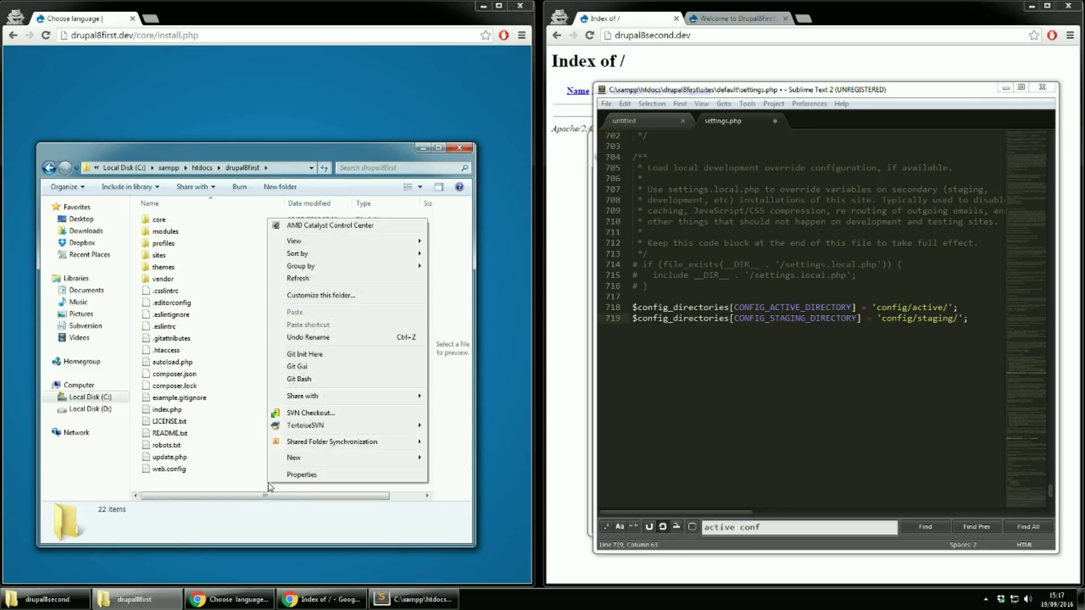
{"action": "mouse_move", "coordinate": [319, 463]}
{"action": "left_click", "coordinate": [440, 457]}
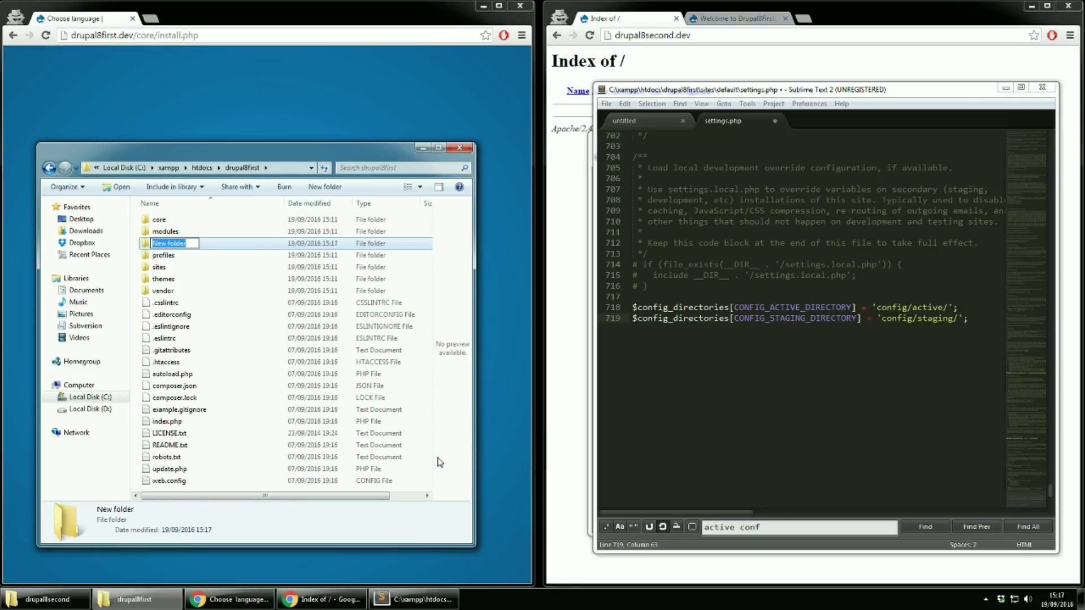
{"action": "type", "text": "config"}
{"action": "key", "text": "Return"}
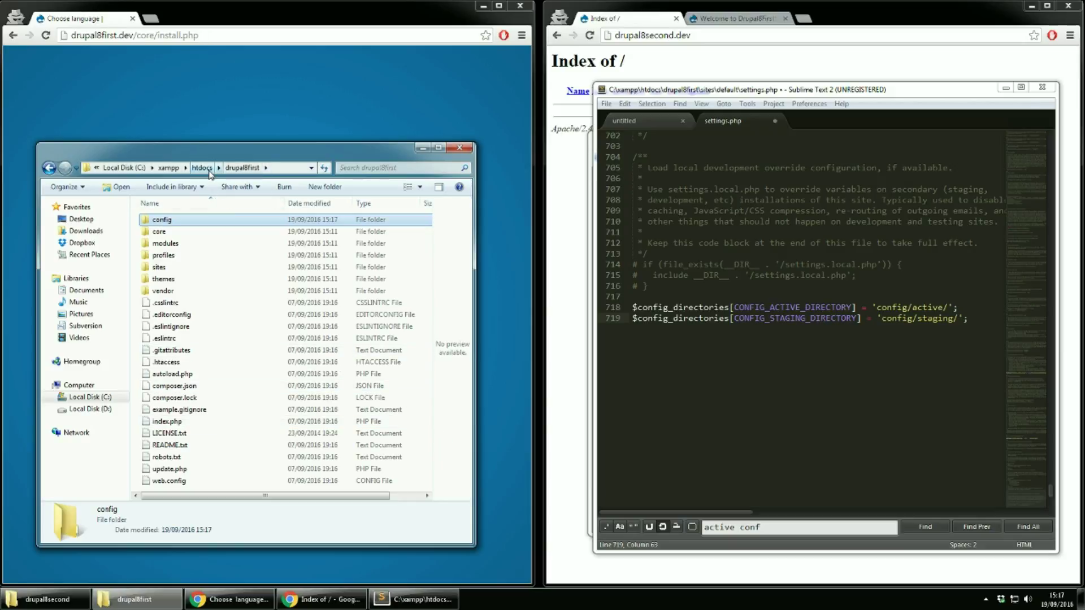
{"action": "double_click", "coordinate": [159, 267]}
{"action": "left_click", "coordinate": [179, 223]}
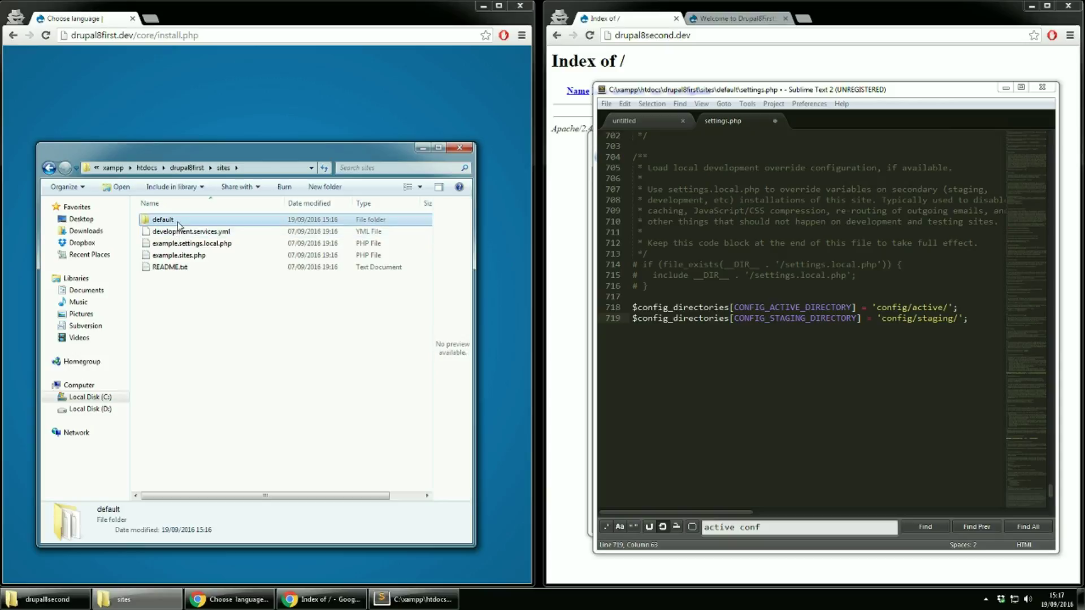
Step: Rename 'default.services - Copy.yml' to services.yml and open it in Sublime Text 2
{"action": "double_click", "coordinate": [178, 223]}
{"action": "left_click", "coordinate": [214, 220]}
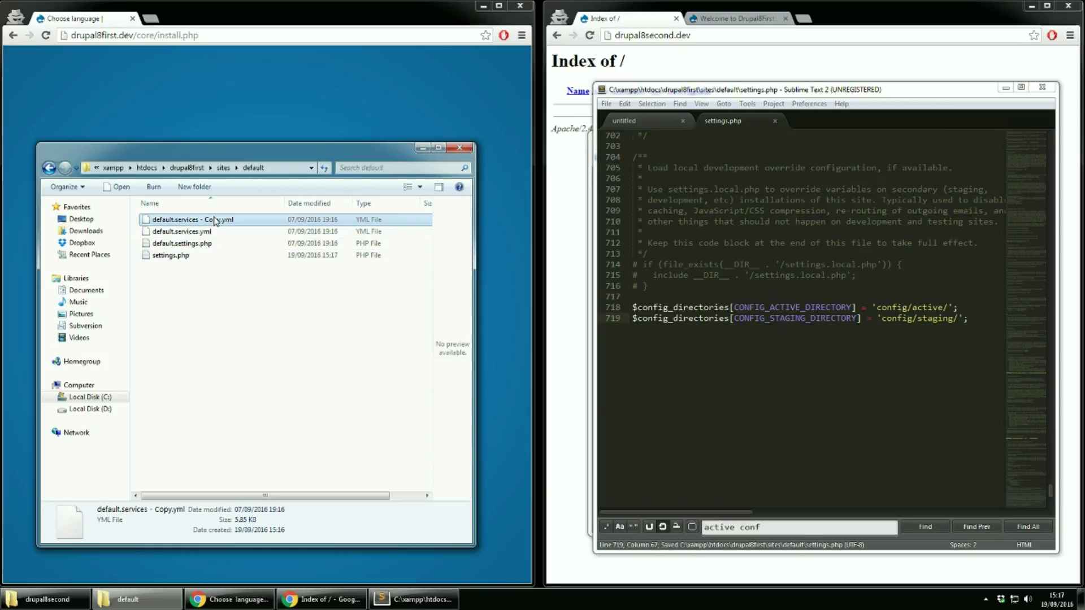
{"action": "right_click", "coordinate": [215, 220]}
{"action": "left_click", "coordinate": [244, 461]}
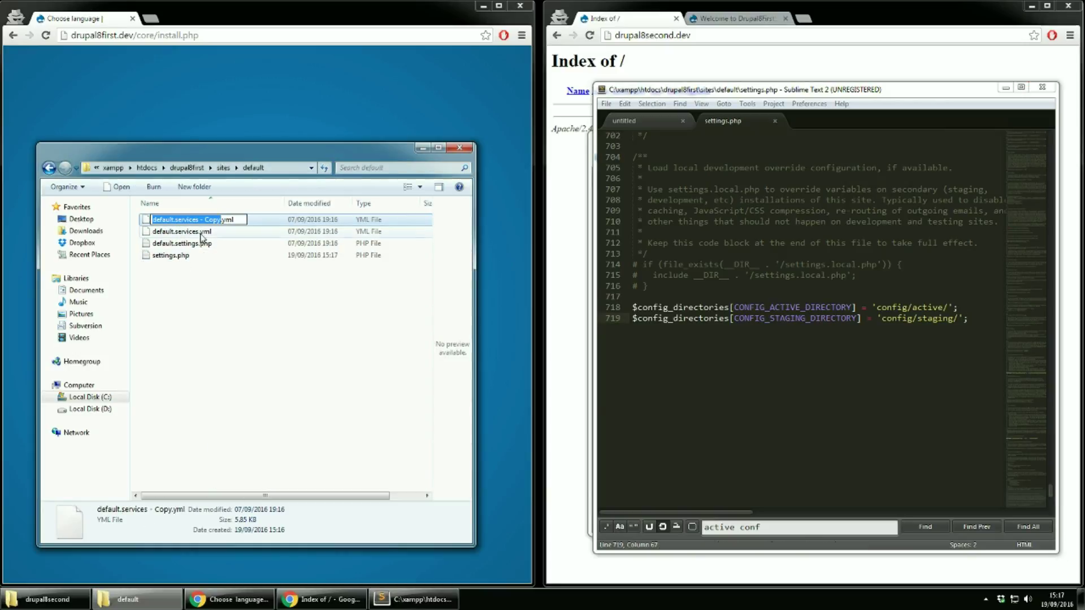
{"action": "key", "text": "Right"}
{"action": "key", "text": "BackSpace"}
{"action": "key", "text": "BackSpace"}
{"action": "key", "text": "BackSpace"}
{"action": "key", "text": "BackSpace"}
{"action": "key", "text": "BackSpace"}
{"action": "key", "text": "BackSpace"}
{"action": "key", "text": "BackSpace"}
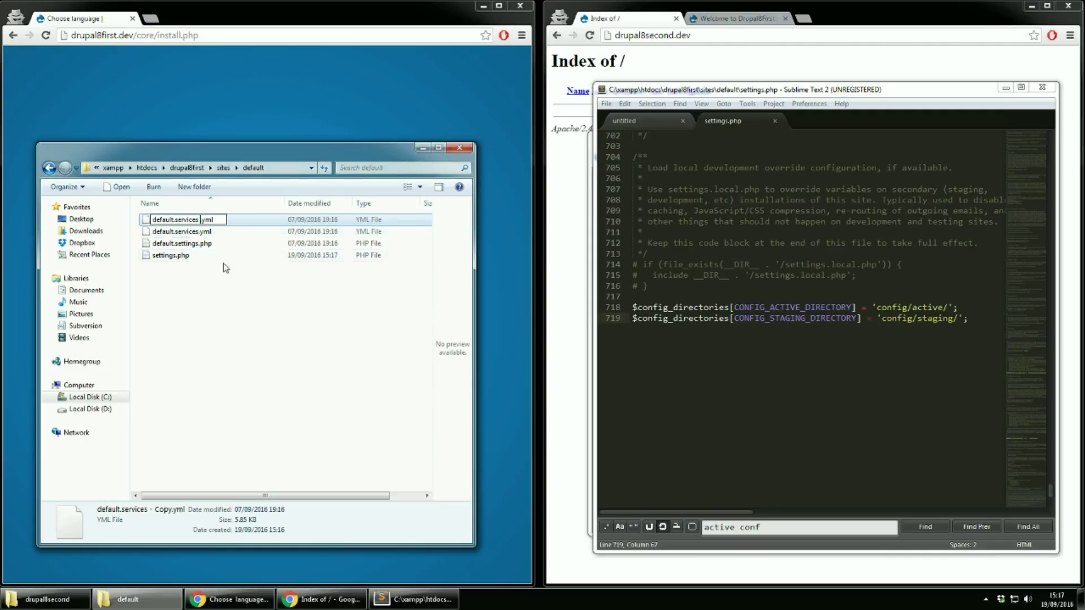
{"action": "key", "text": "BackSpace"}
{"action": "left_click_drag", "start_coordinate": [175, 220], "coordinate": [152, 221]}
{"action": "key", "text": "BackSpace"}
{"action": "key", "text": "Return"}
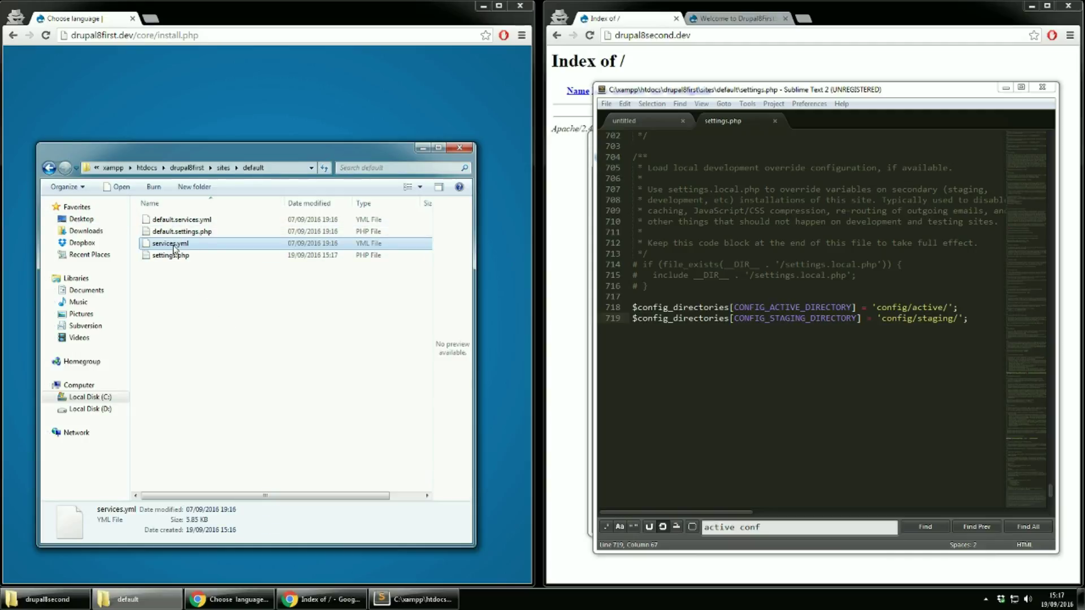
{"action": "left_click_drag", "start_coordinate": [174, 248], "coordinate": [670, 272]}
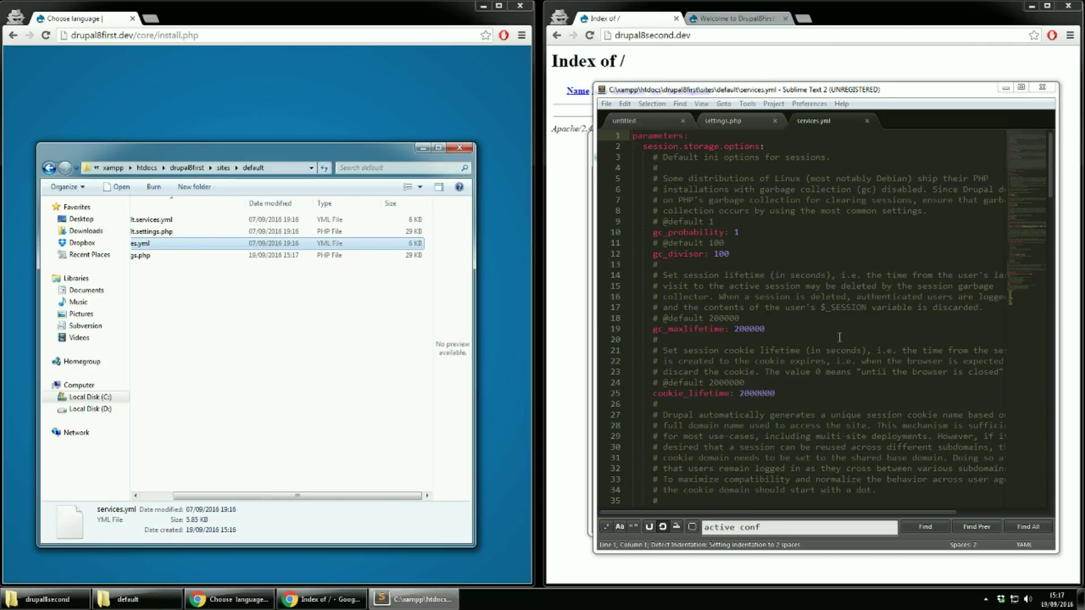
Step: Paste the config.storage services block at line 157 of services.yml
{"action": "left_click", "coordinate": [1029, 303]}
{"action": "left_click", "coordinate": [1028, 303]}
{"action": "left_click", "coordinate": [722, 359]}
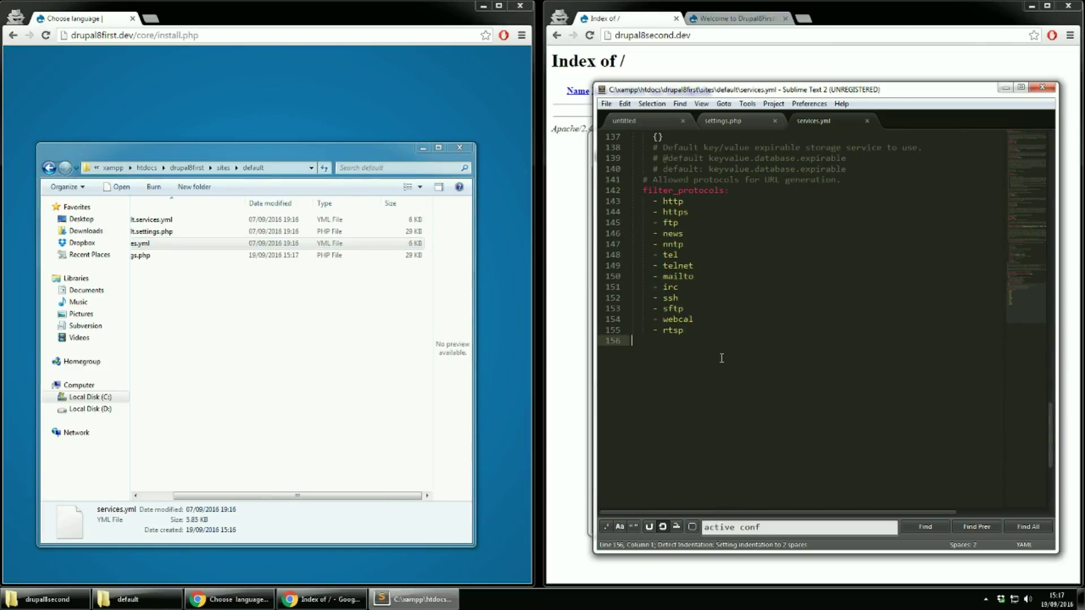
{"action": "key", "text": "Return"}
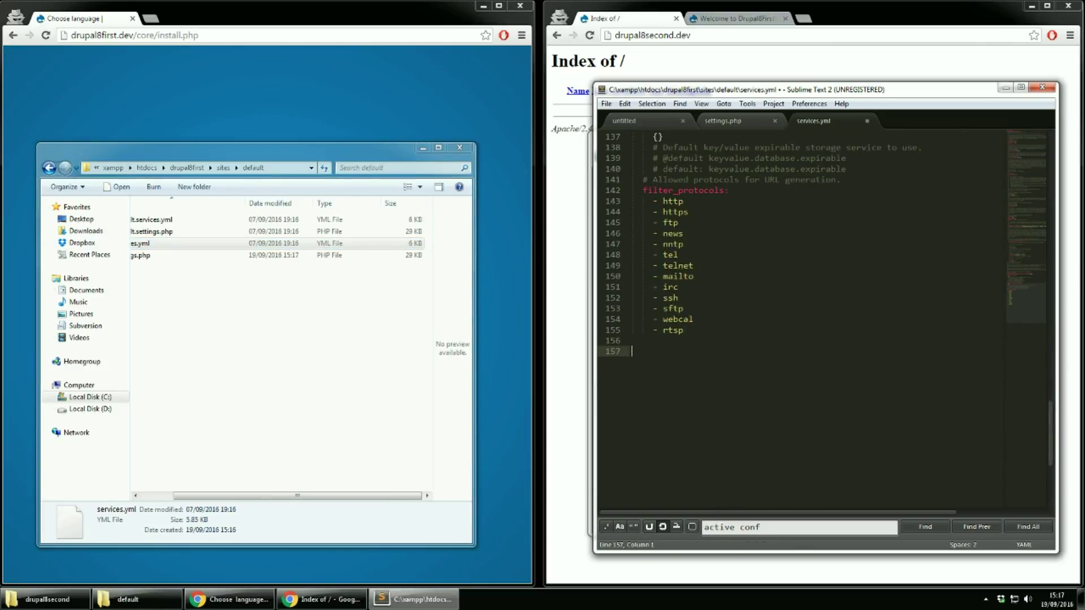
{"action": "key", "text": "ctrl+c"}
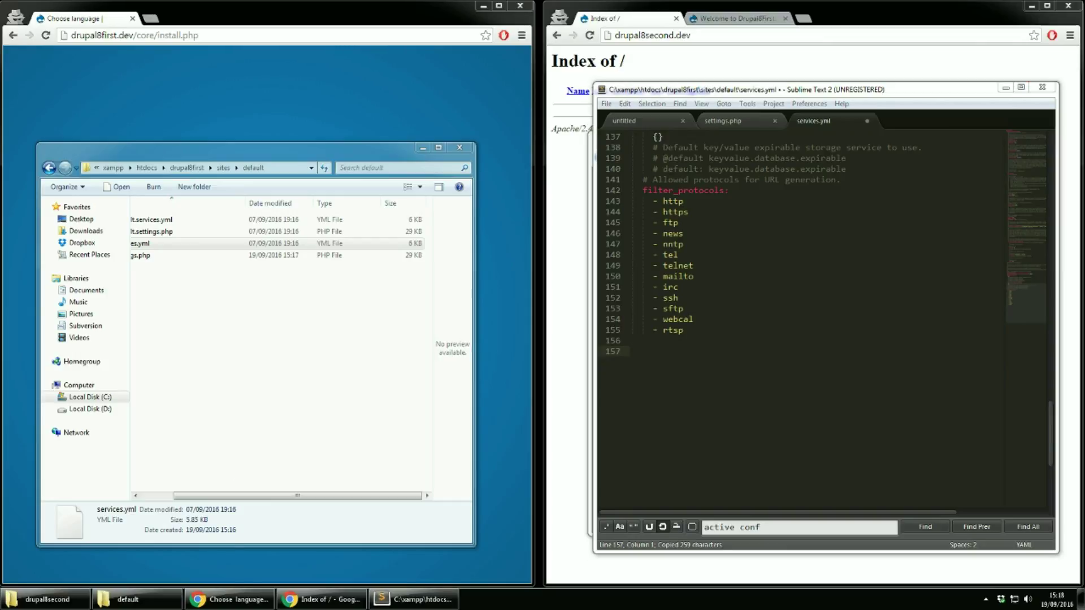
{"action": "left_click", "coordinate": [674, 379]}
{"action": "key", "text": "ctrl+v"}
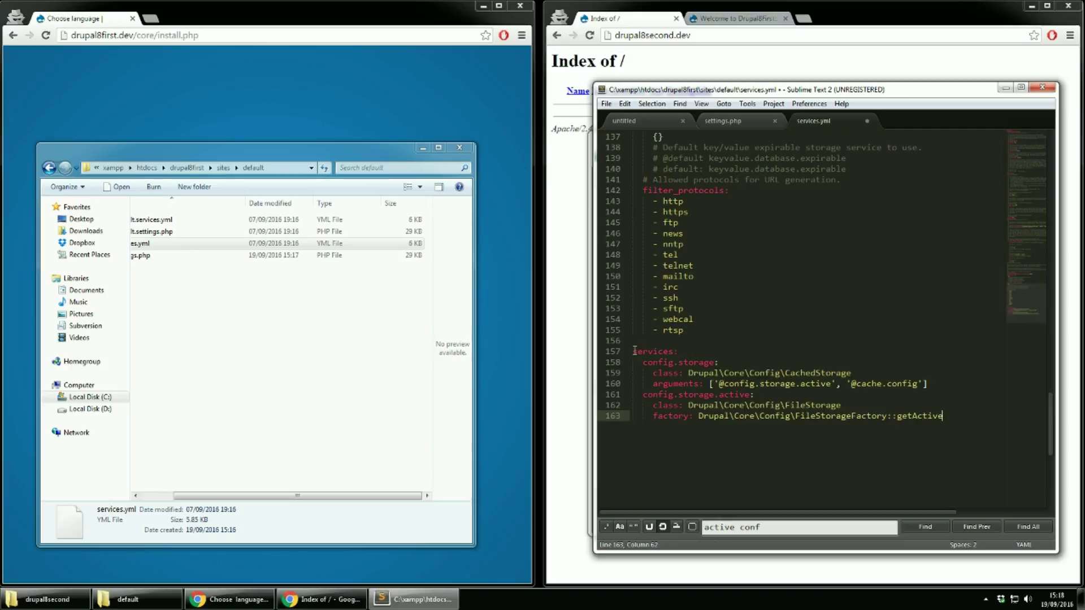
Step: Check the parameters and services structure by folding, then save services.yml
{"action": "scroll", "coordinate": [634, 351], "scroll_direction": "up", "scroll_amount": 4}
{"action": "scroll", "coordinate": [634, 350], "scroll_direction": "up", "scroll_amount": 20}
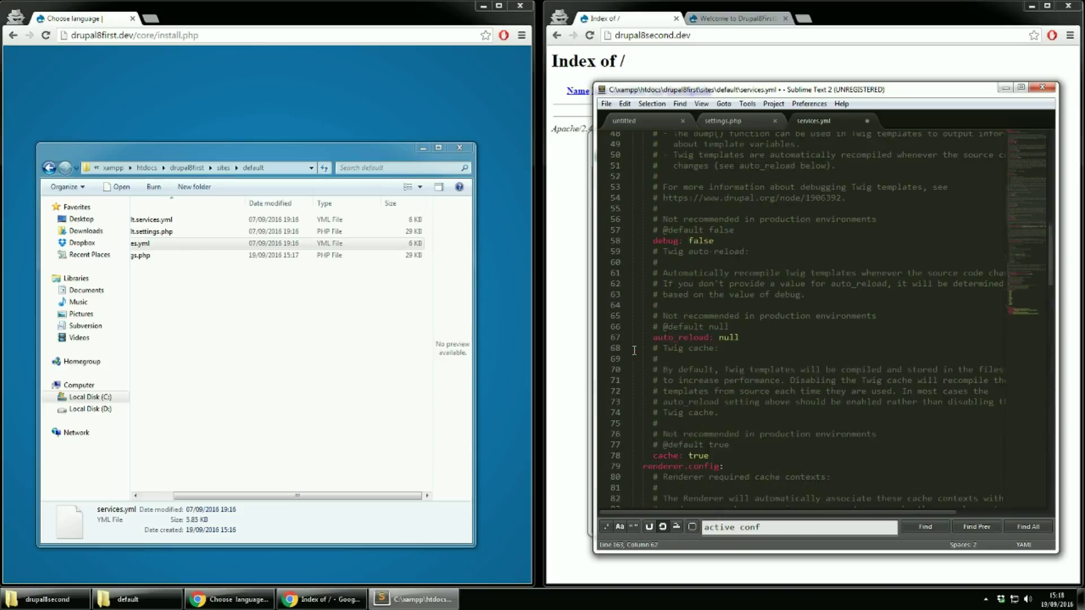
{"action": "scroll", "coordinate": [634, 351], "scroll_direction": "up", "scroll_amount": 8}
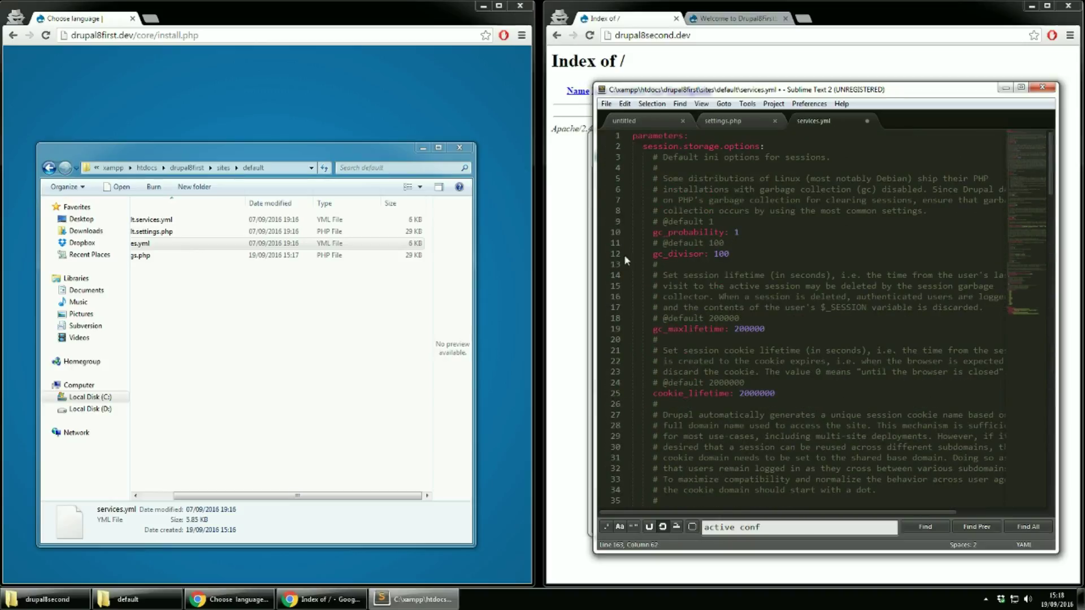
{"action": "left_click", "coordinate": [624, 137]}
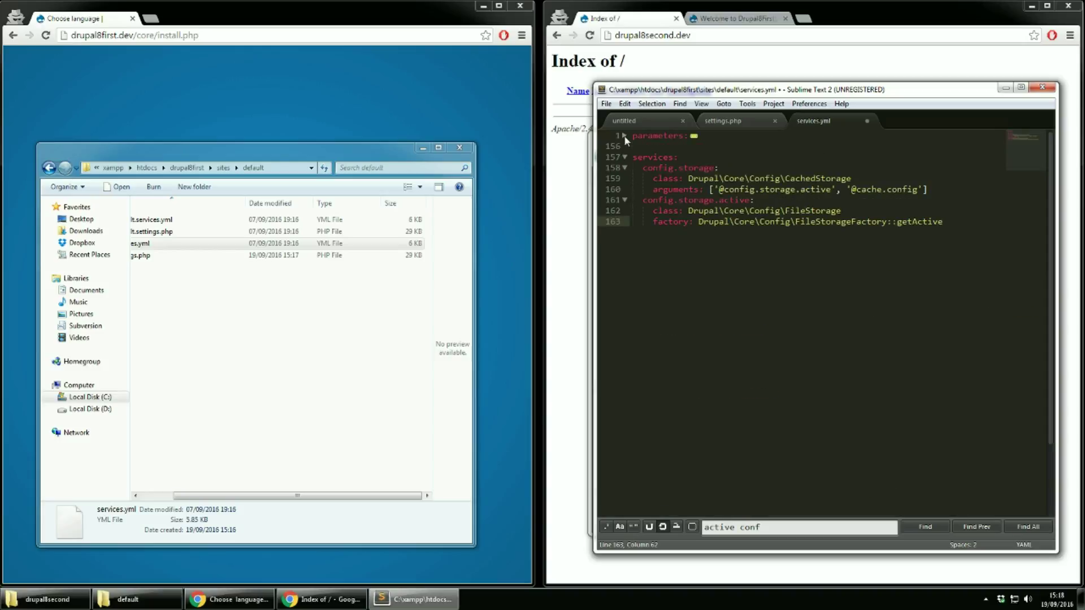
{"action": "left_click", "coordinate": [625, 159]}
{"action": "left_click", "coordinate": [625, 158]}
{"action": "left_click", "coordinate": [625, 136]}
{"action": "key", "text": "ctrl+s"}
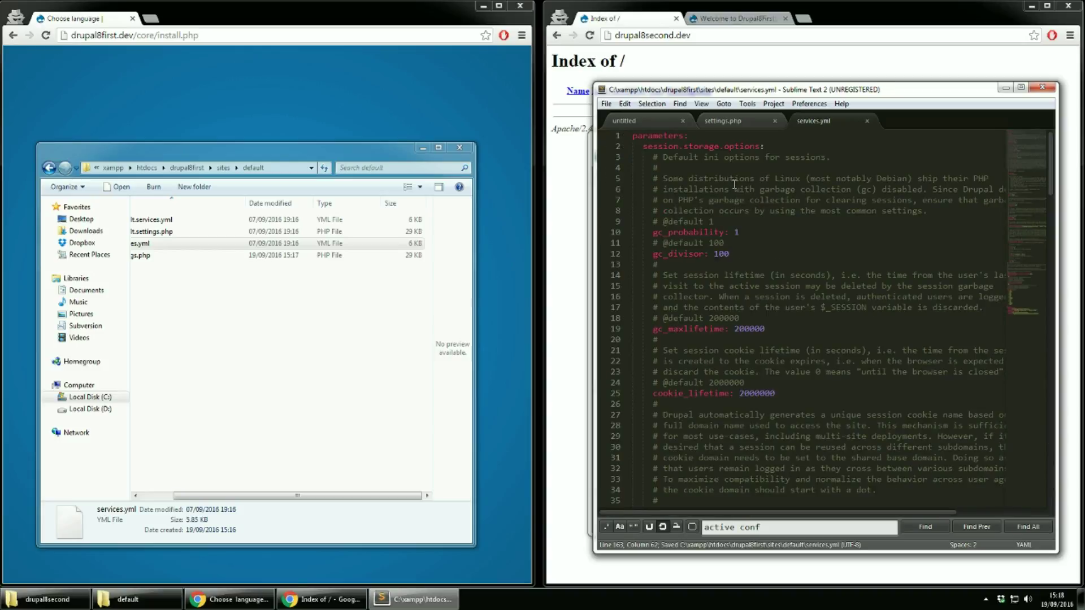
{"action": "left_click_drag", "start_coordinate": [225, 496], "coordinate": [194, 496]}
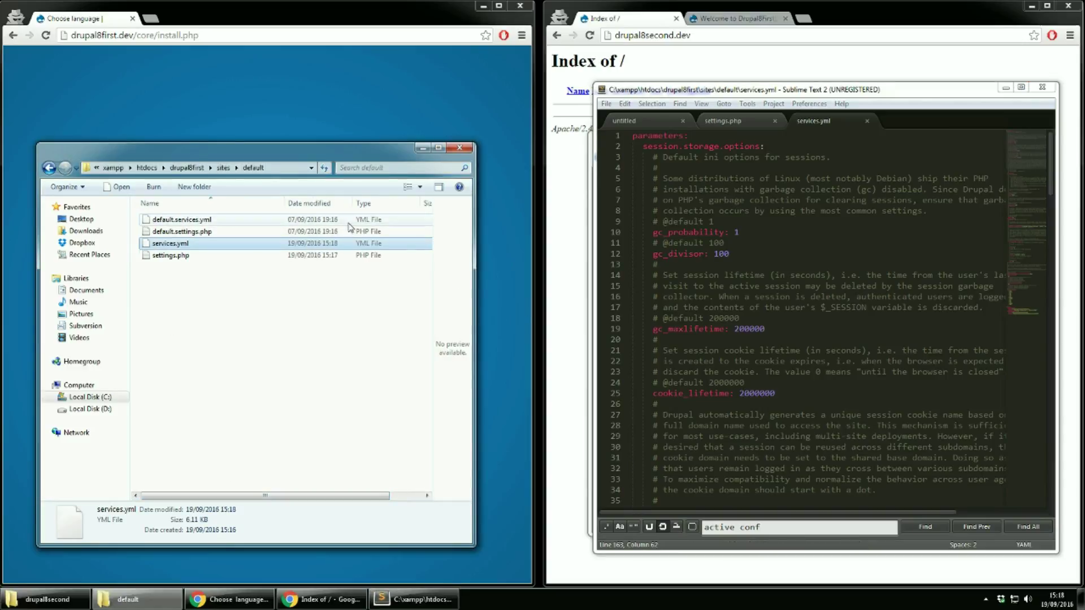
{"action": "left_click", "coordinate": [506, 293]}
Step: Reload install.php and finish the installer so the Drupal8FirstSite front page appears
{"action": "left_click", "coordinate": [167, 35]}
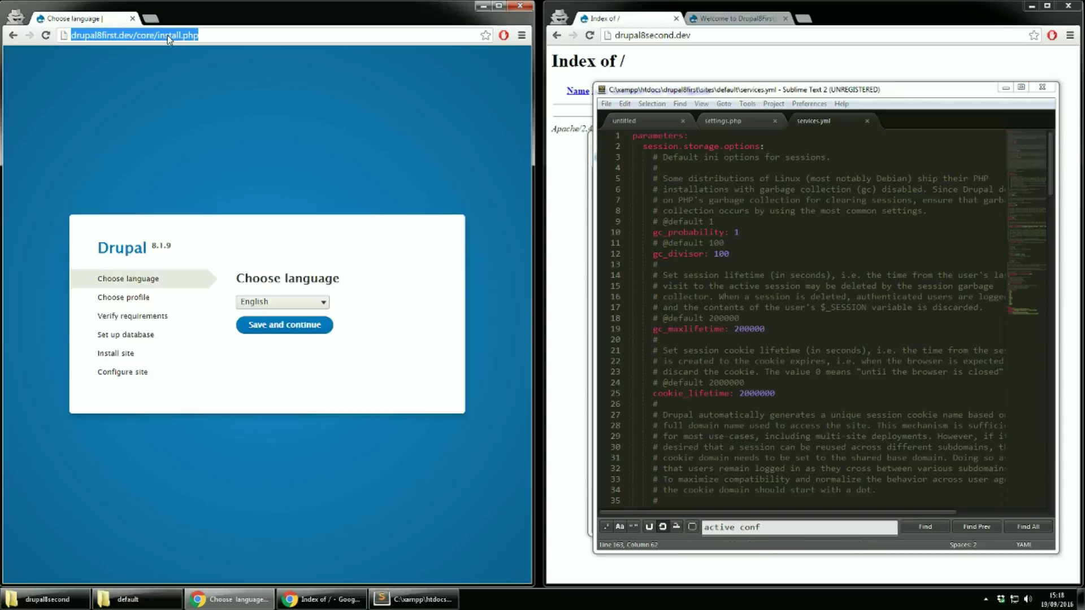
{"action": "key", "text": "Return"}
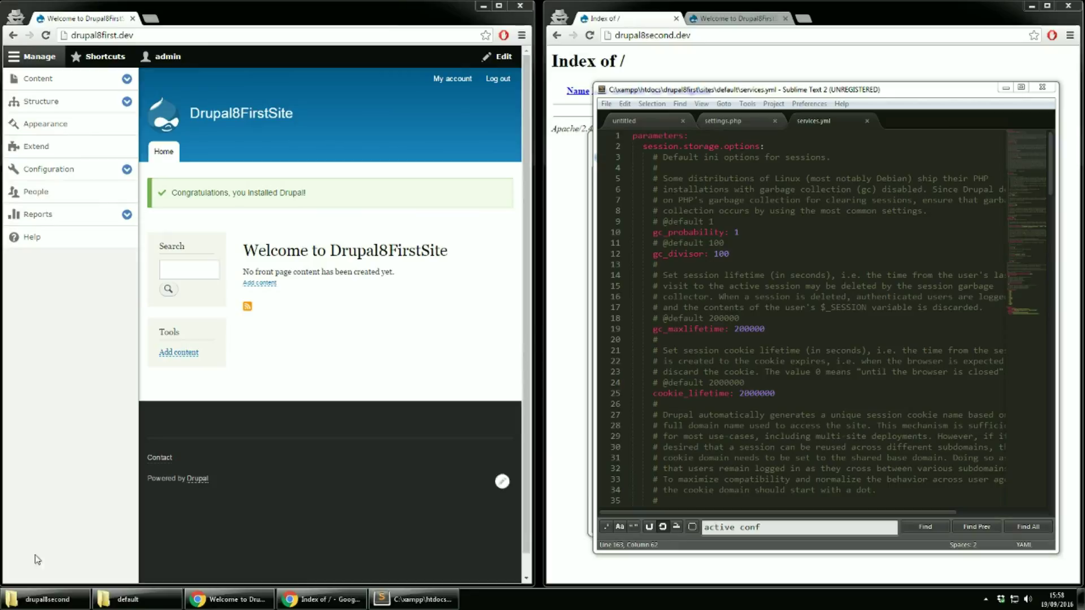
{"action": "left_click", "coordinate": [45, 599]}
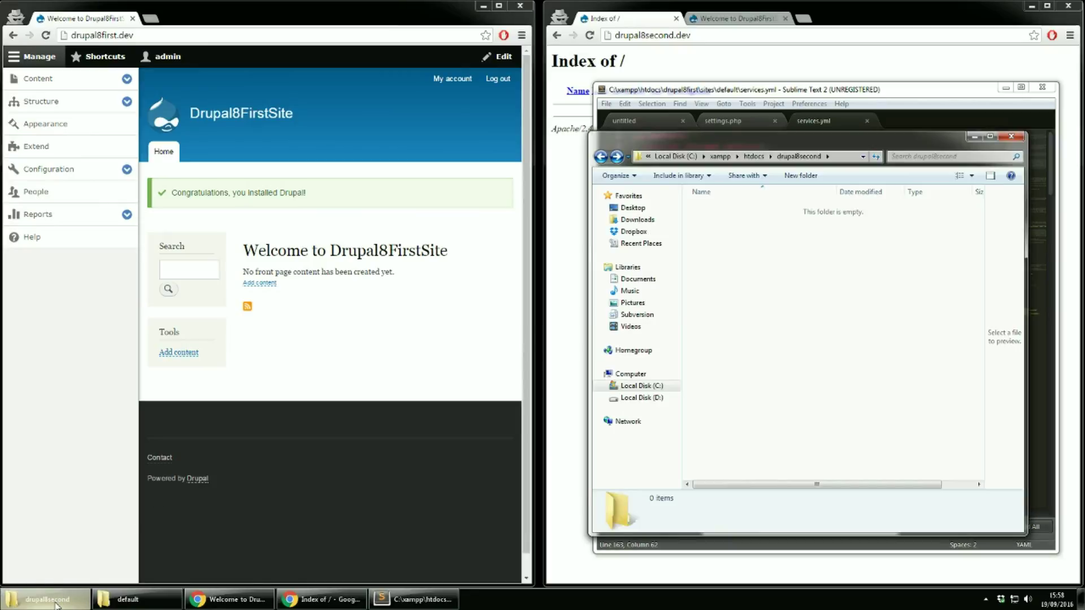
{"action": "left_click", "coordinate": [128, 599]}
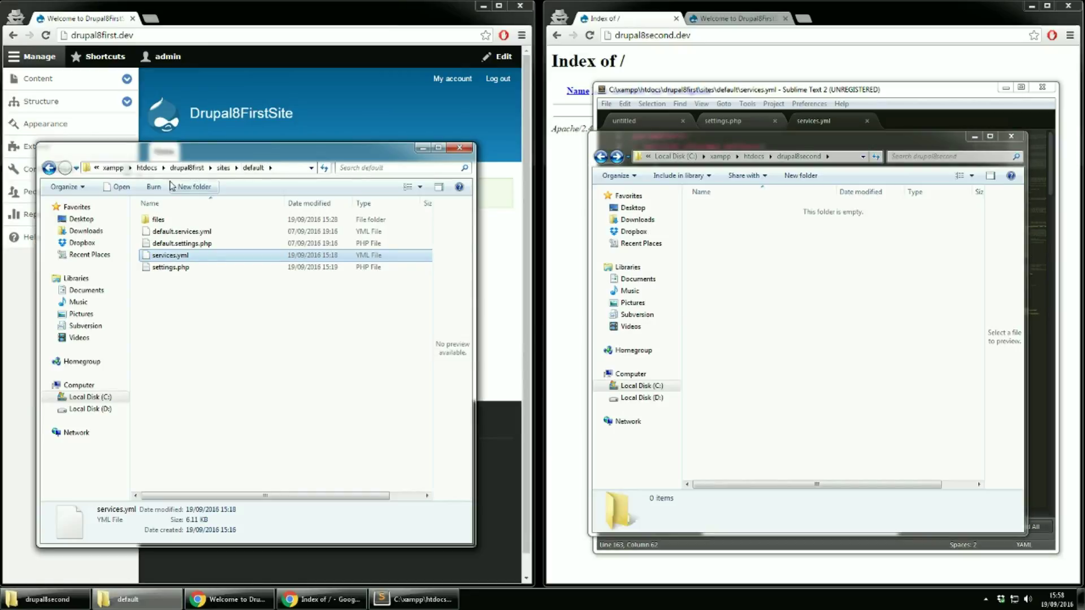
{"action": "left_click", "coordinate": [188, 167]}
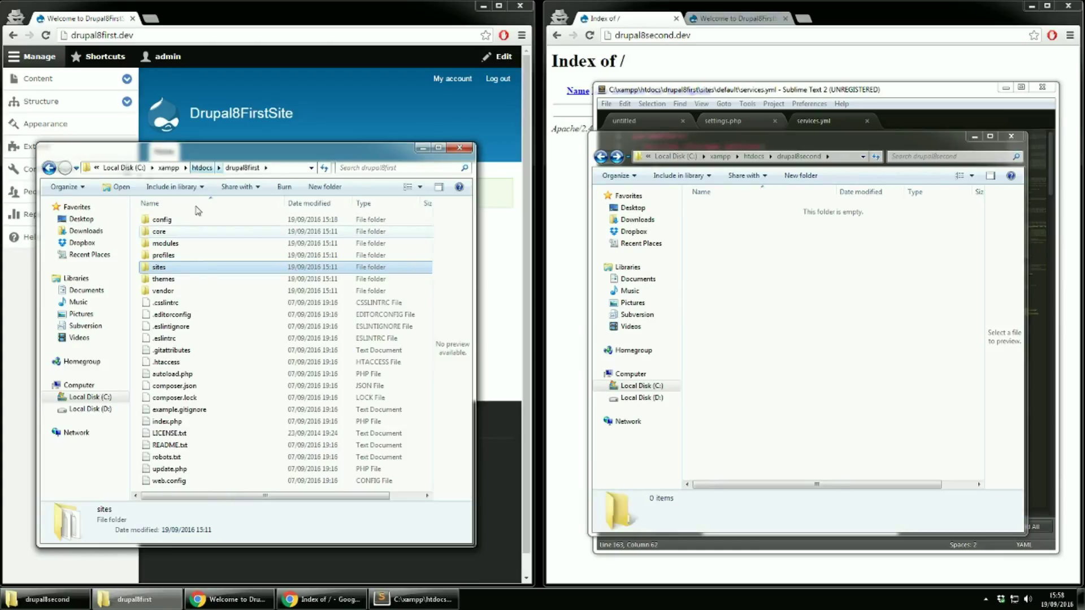
{"action": "double_click", "coordinate": [178, 223]}
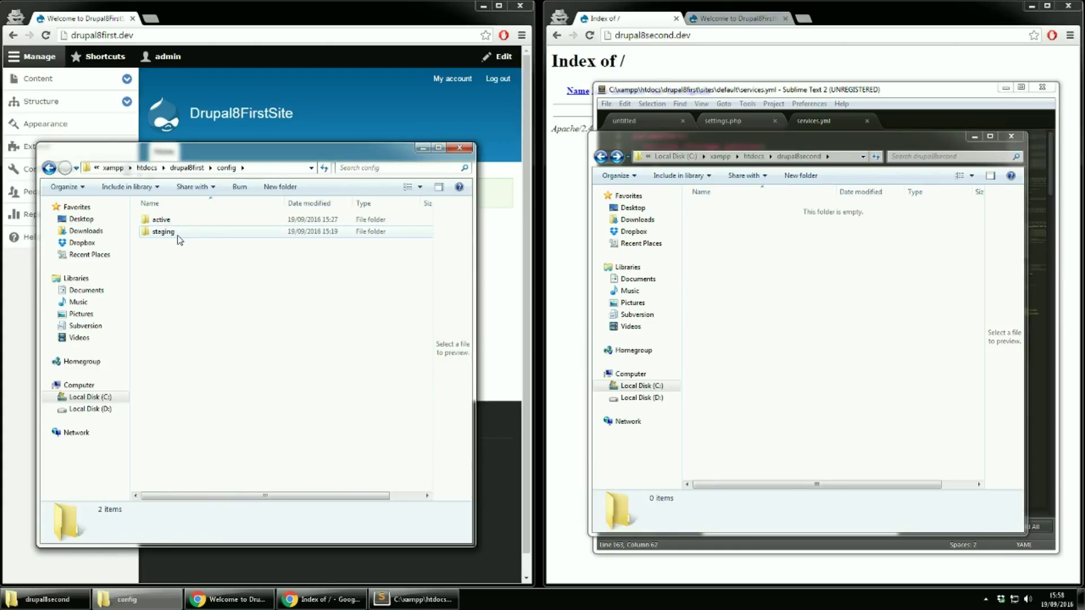
{"action": "double_click", "coordinate": [177, 235]}
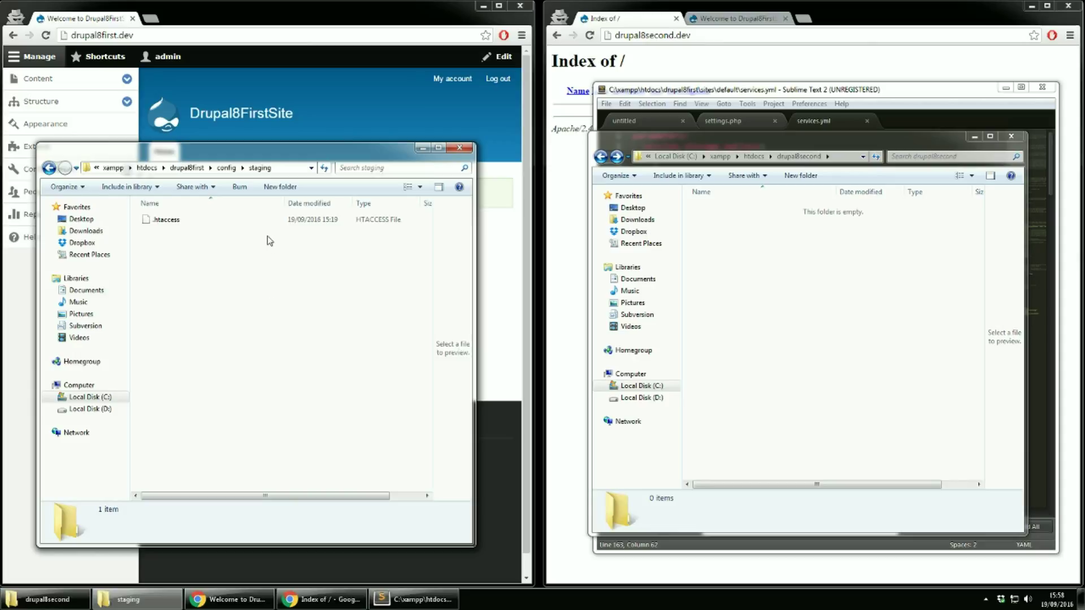
{"action": "left_click", "coordinate": [226, 168]}
{"action": "double_click", "coordinate": [161, 220]}
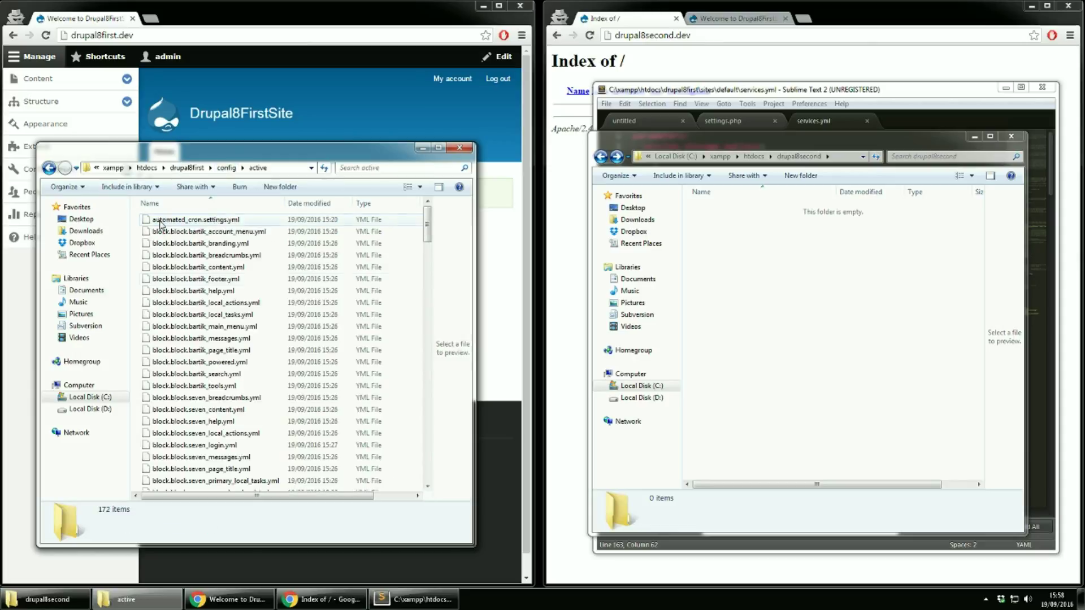
{"action": "scroll", "coordinate": [249, 331], "scroll_direction": "down", "scroll_amount": 20}
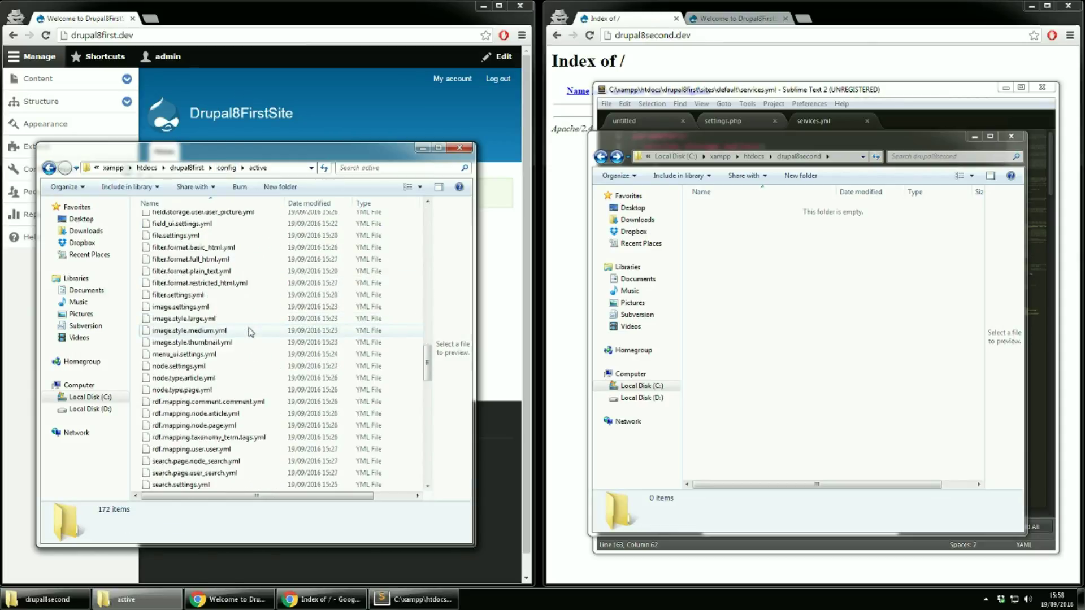
{"action": "scroll", "coordinate": [249, 331], "scroll_direction": "down", "scroll_amount": 8}
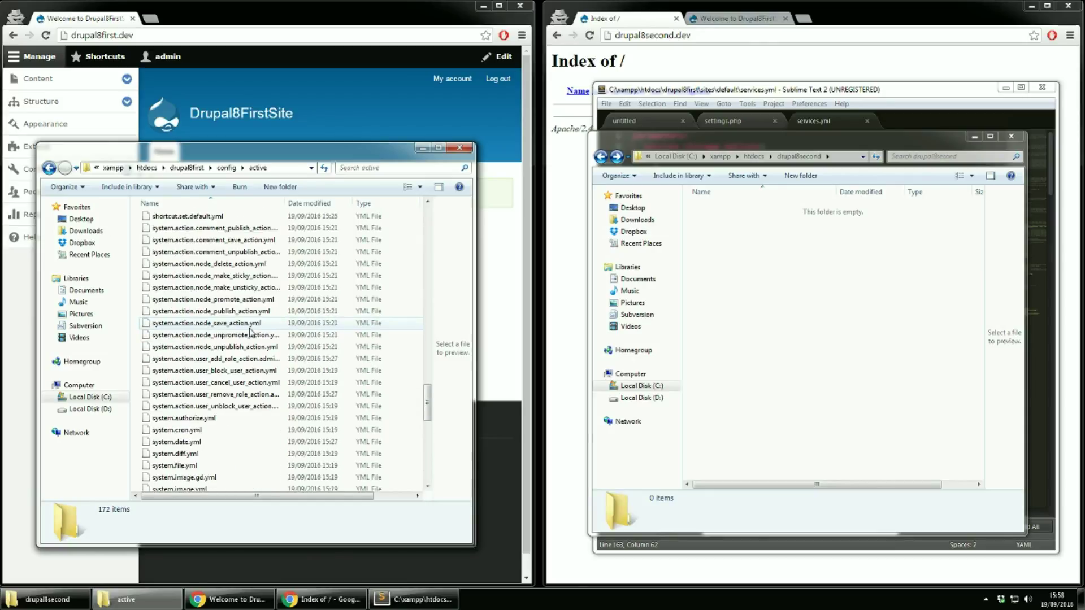
{"action": "scroll", "coordinate": [251, 332], "scroll_direction": "up", "scroll_amount": 20}
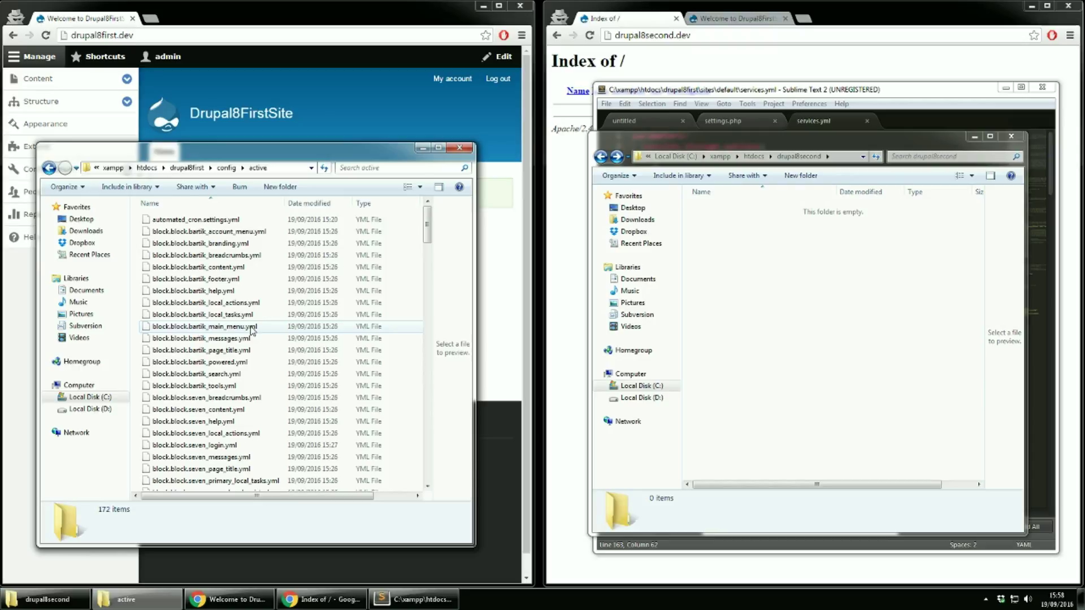
Step: Copy all 23 items of drupal8first, including config, core, sites and vendor, into drupal8second
{"action": "left_click", "coordinate": [200, 170]}
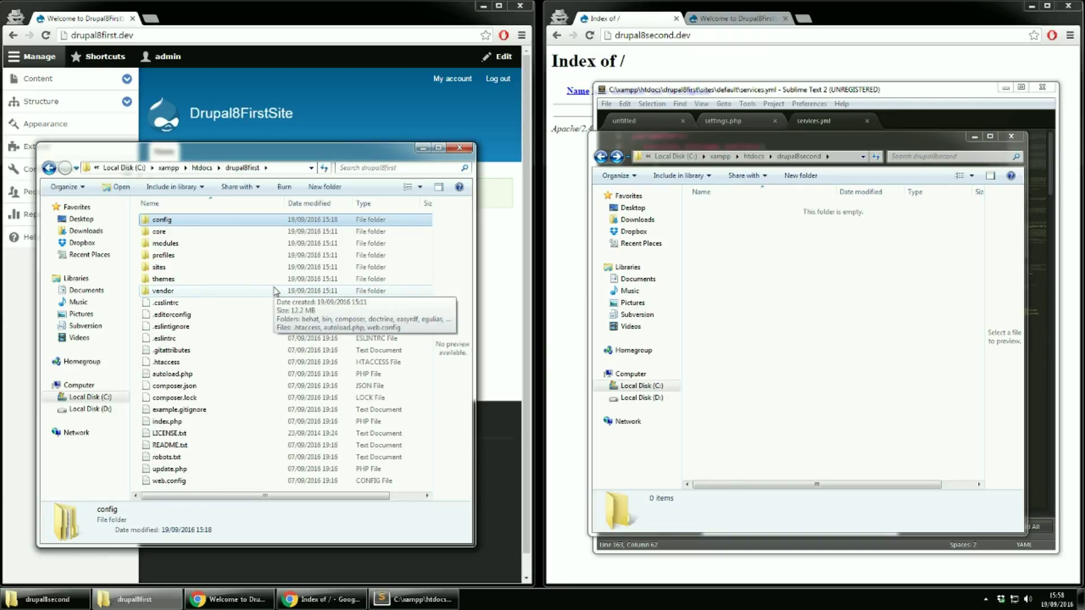
{"action": "key", "text": "ctrl+a"}
{"action": "left_click", "coordinate": [883, 339]}
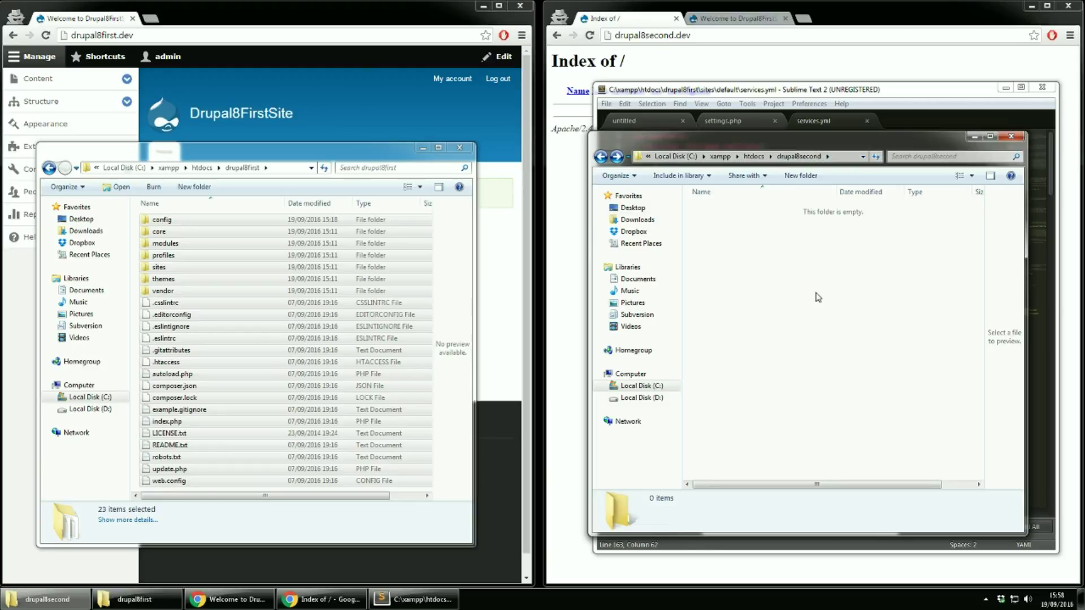
{"action": "key", "text": "ctrl+v"}
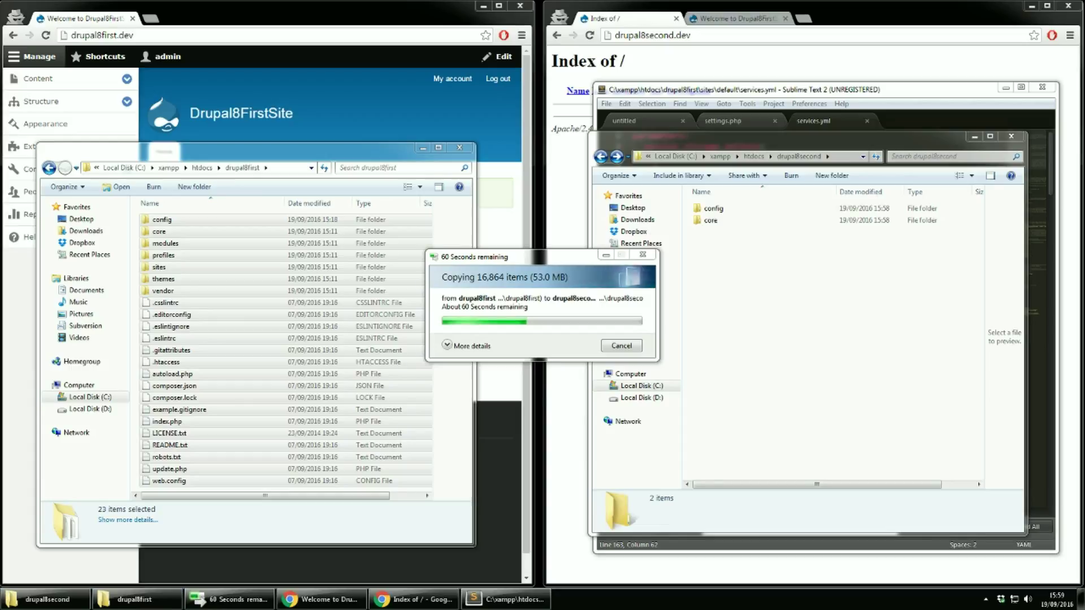
{"action": "left_click", "coordinate": [551, 280]}
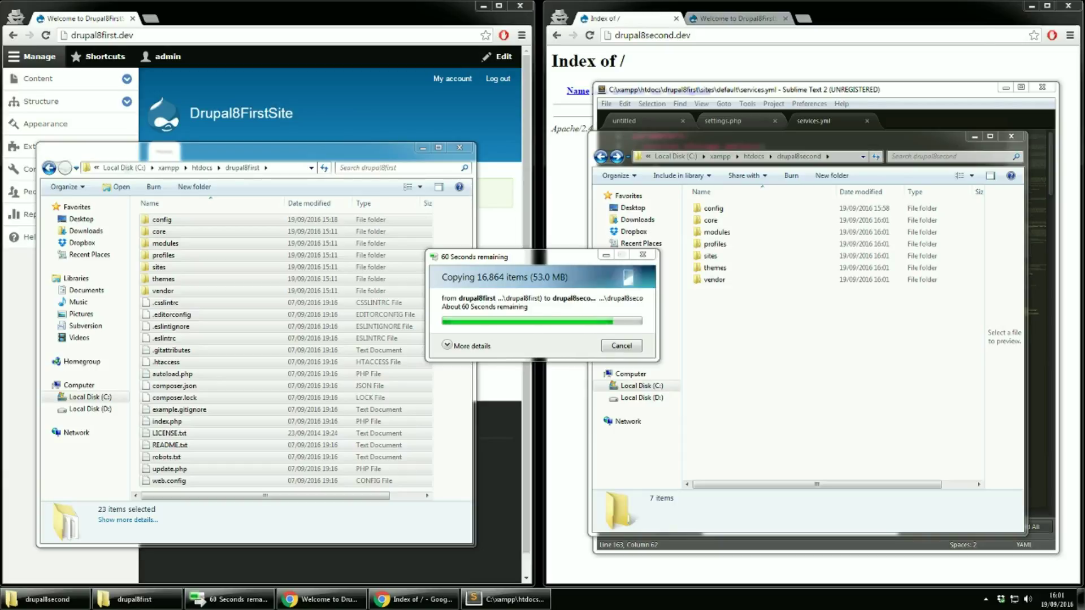
{"action": "left_click", "coordinate": [545, 258]}
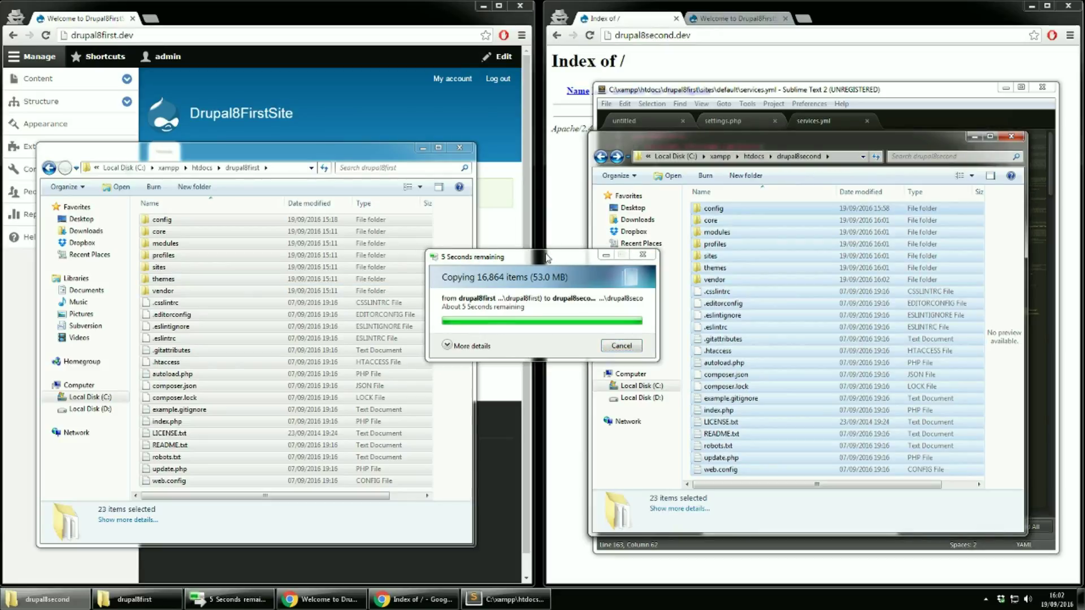
{"action": "left_click", "coordinate": [755, 262]}
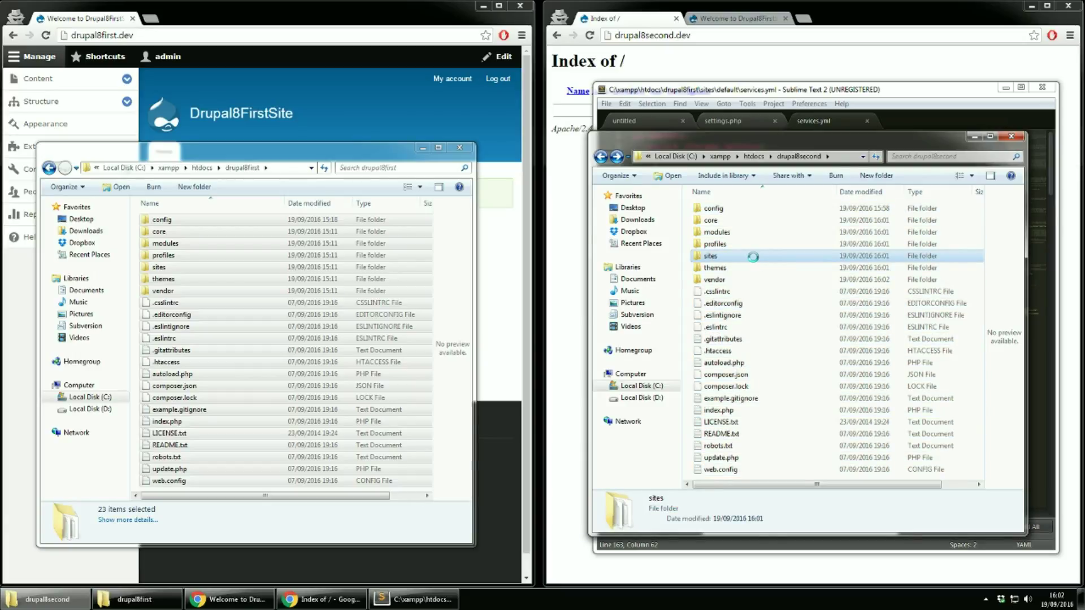
Step: Open drupal8second's sites\default\settings.php in Sublime Text 2 and scroll to the database settings
{"action": "double_click", "coordinate": [754, 257]}
{"action": "double_click", "coordinate": [728, 213]}
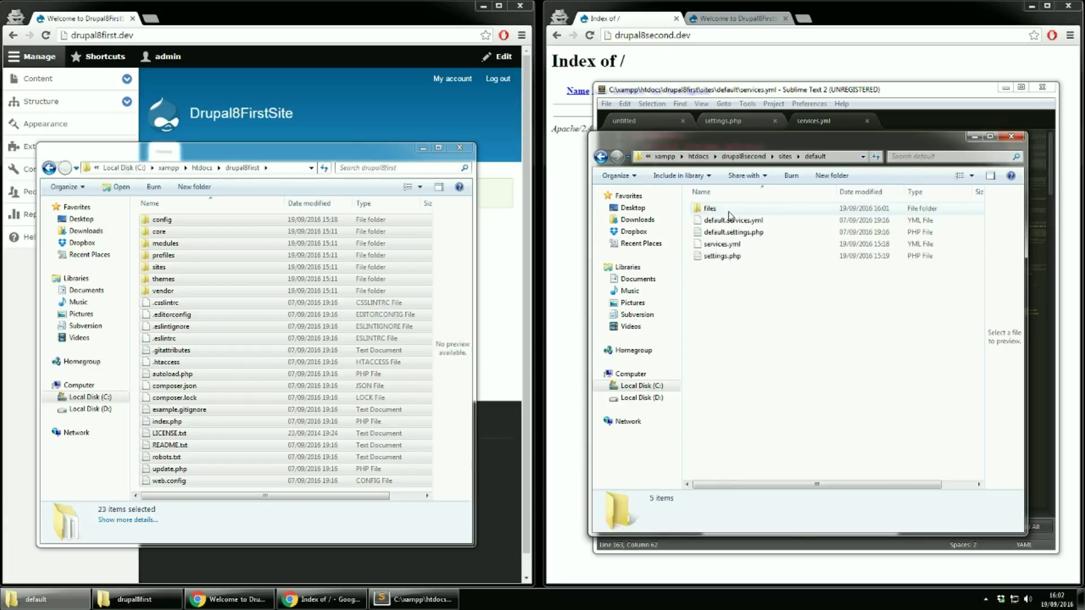
{"action": "left_click_drag", "start_coordinate": [729, 256], "coordinate": [929, 123]}
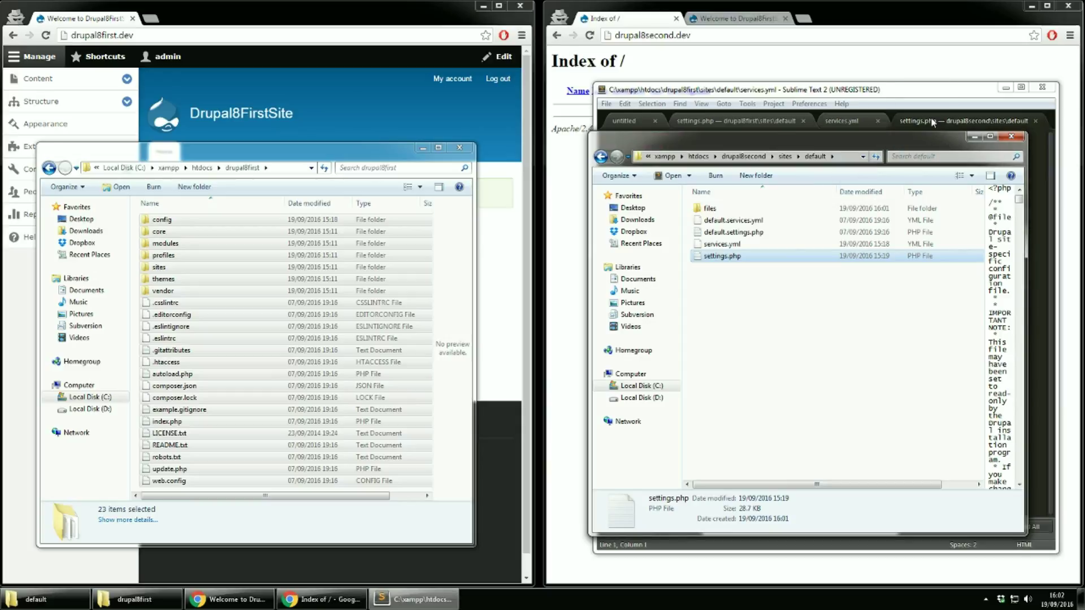
{"action": "scroll", "coordinate": [787, 464], "scroll_direction": "down", "scroll_amount": 5}
{"action": "scroll", "coordinate": [787, 463], "scroll_direction": "down", "scroll_amount": 15}
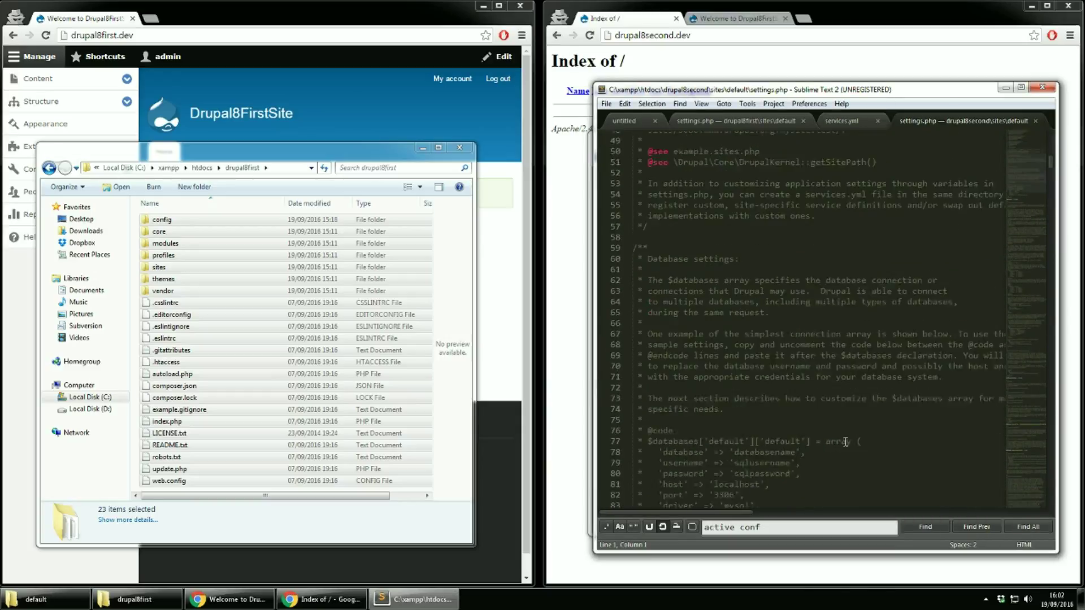
{"action": "scroll", "coordinate": [1021, 486], "scroll_direction": "down", "scroll_amount": 20}
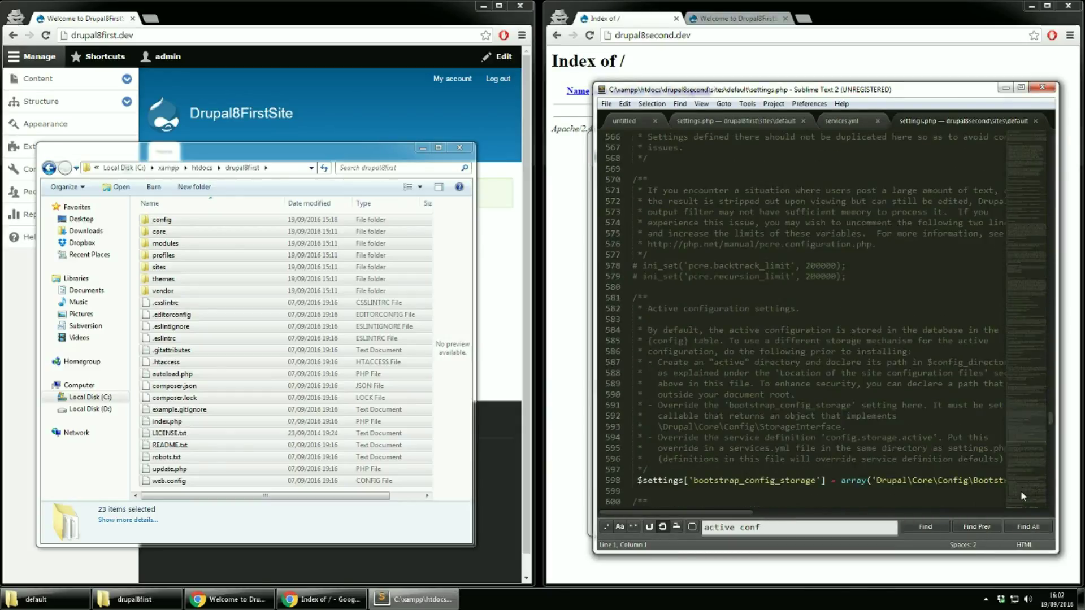
{"action": "scroll", "coordinate": [1022, 503], "scroll_direction": "down", "scroll_amount": 16}
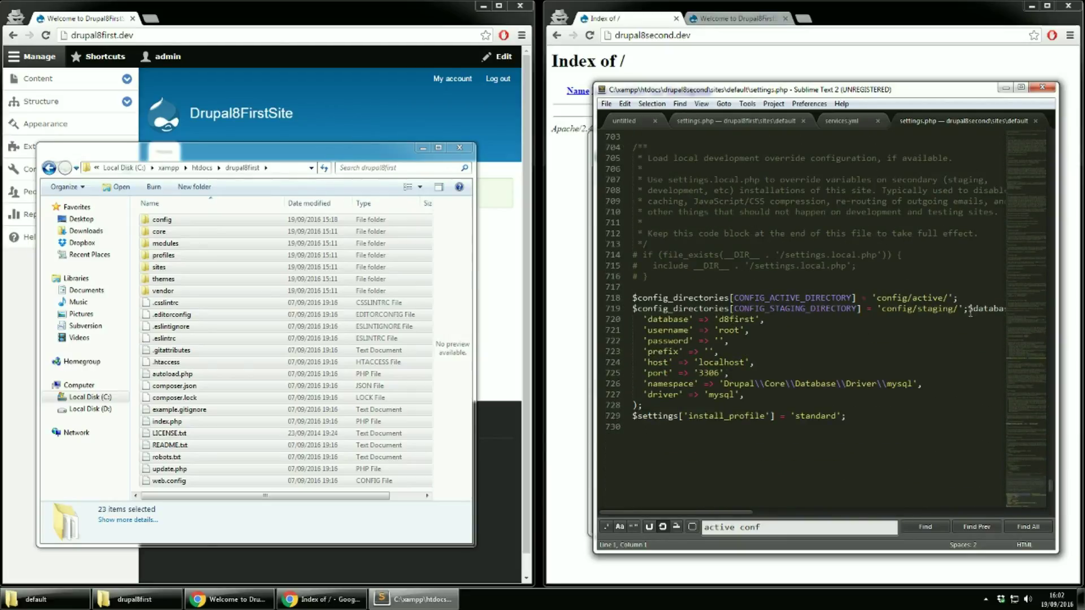
Step: Change the database name from 'd8first' to 'd8second'; saving fails because the file is read-only
{"action": "left_click", "coordinate": [969, 309]}
{"action": "key", "text": "Return"}
{"action": "left_click", "coordinate": [734, 320]}
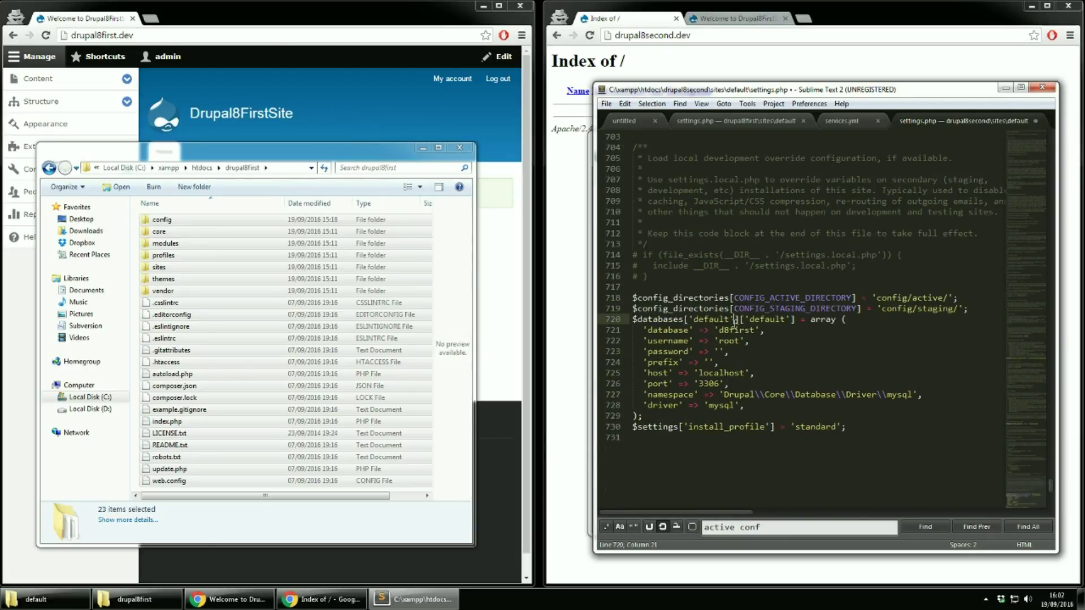
{"action": "left_click_drag", "start_coordinate": [730, 330], "coordinate": [756, 330]}
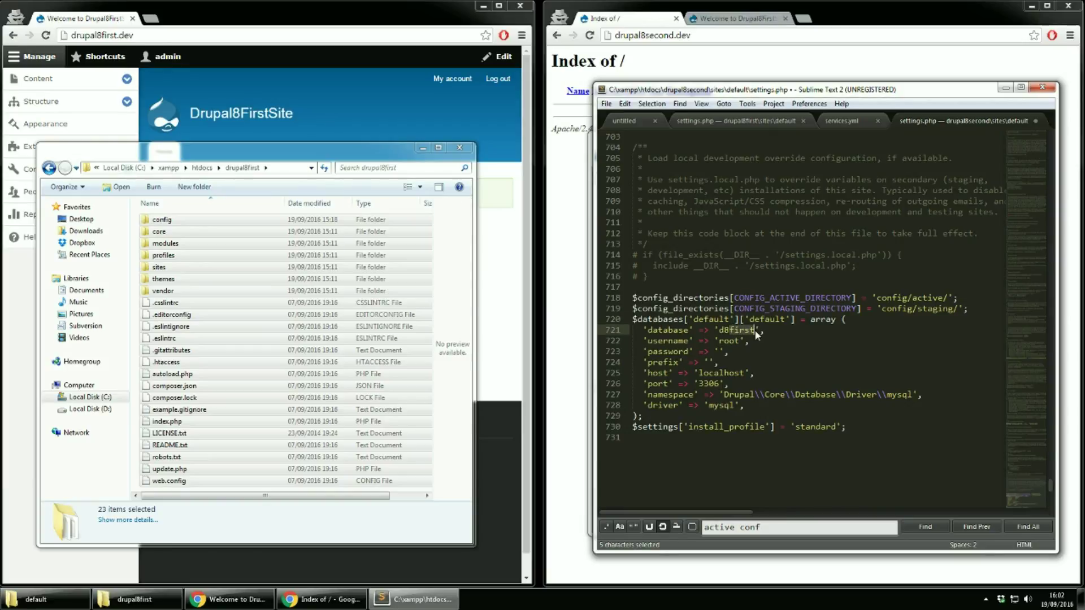
{"action": "type", "text": "second"}
{"action": "key", "text": "ctrl+s"}
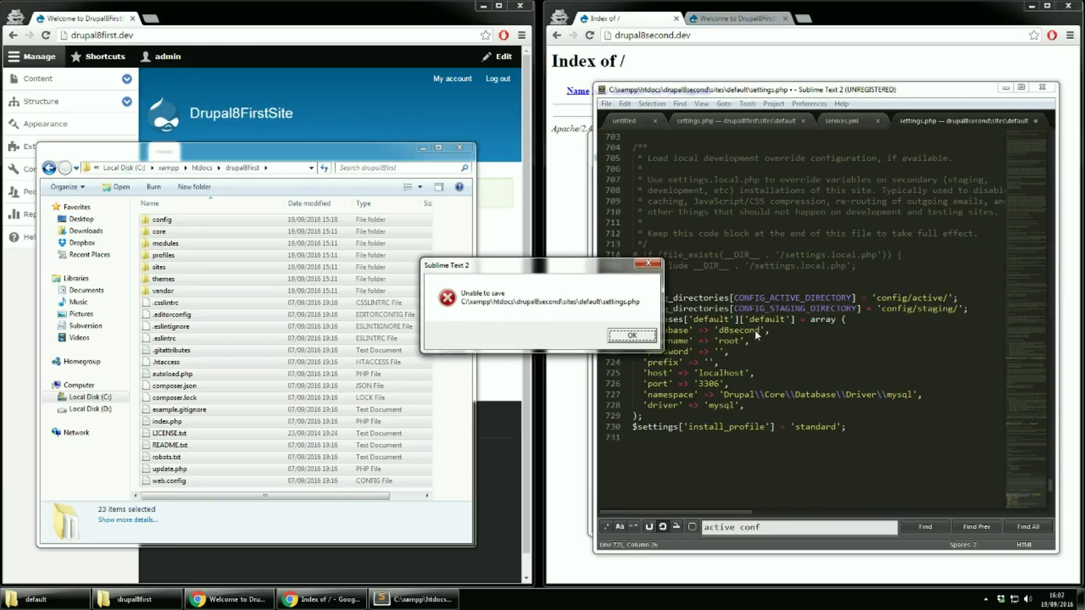
{"action": "left_click", "coordinate": [654, 337]}
Step: Untick Read-only in settings.php's Properties and save the edited file in Sublime
{"action": "left_click", "coordinate": [63, 603]}
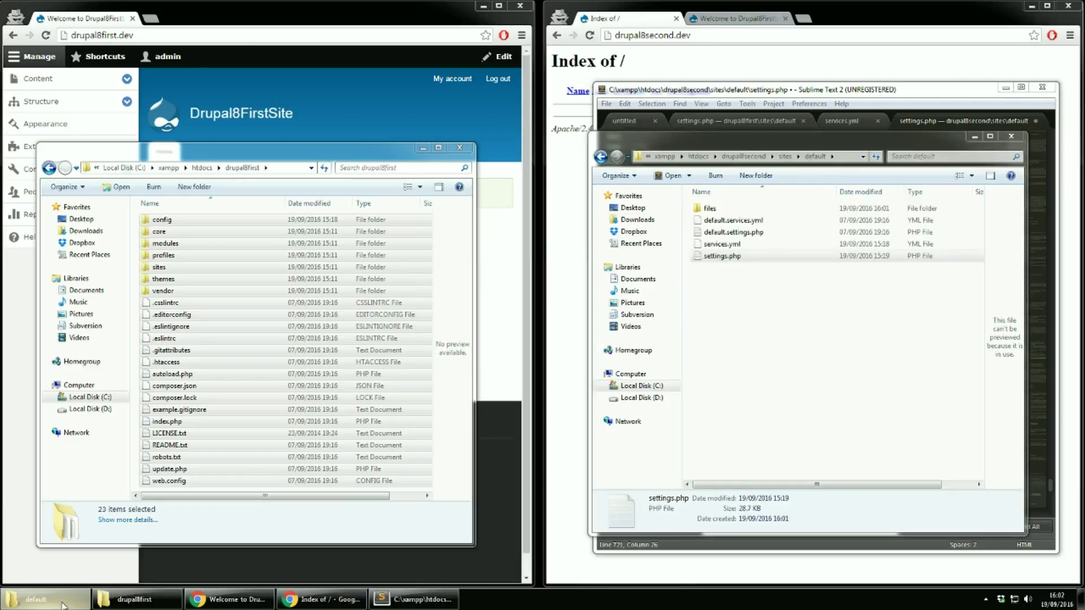
{"action": "right_click", "coordinate": [722, 258]}
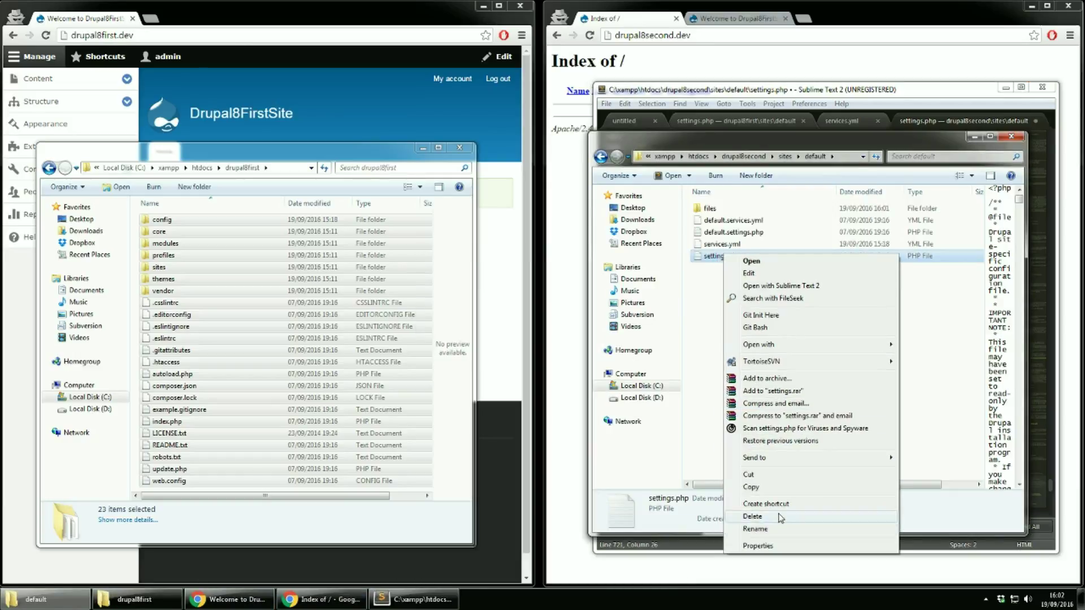
{"action": "left_click", "coordinate": [775, 546]}
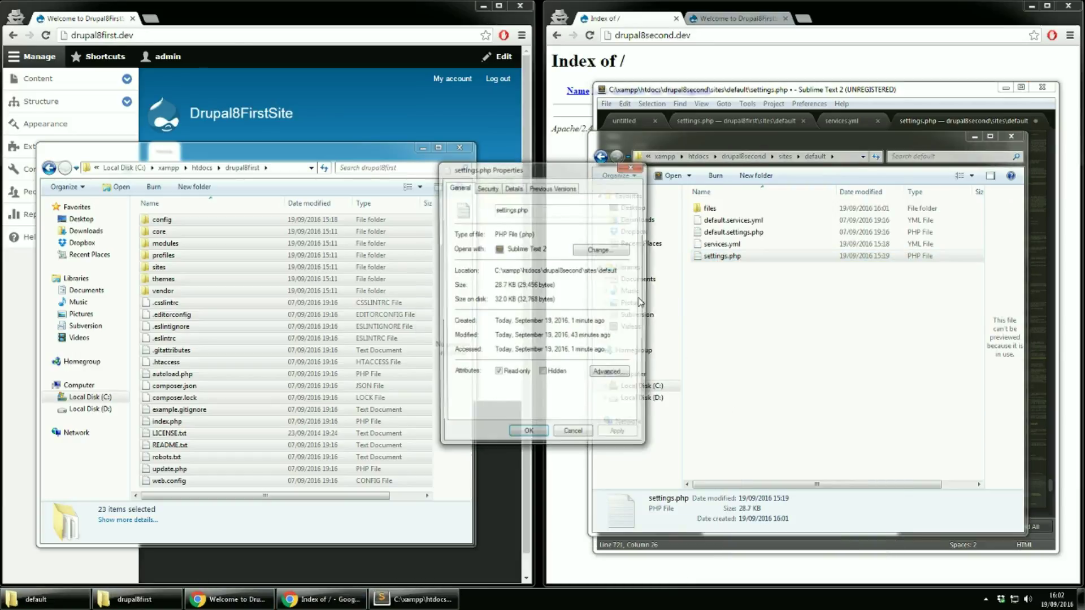
{"action": "left_click", "coordinate": [497, 374]}
{"action": "left_click", "coordinate": [527, 436]}
{"action": "left_click", "coordinate": [974, 137]}
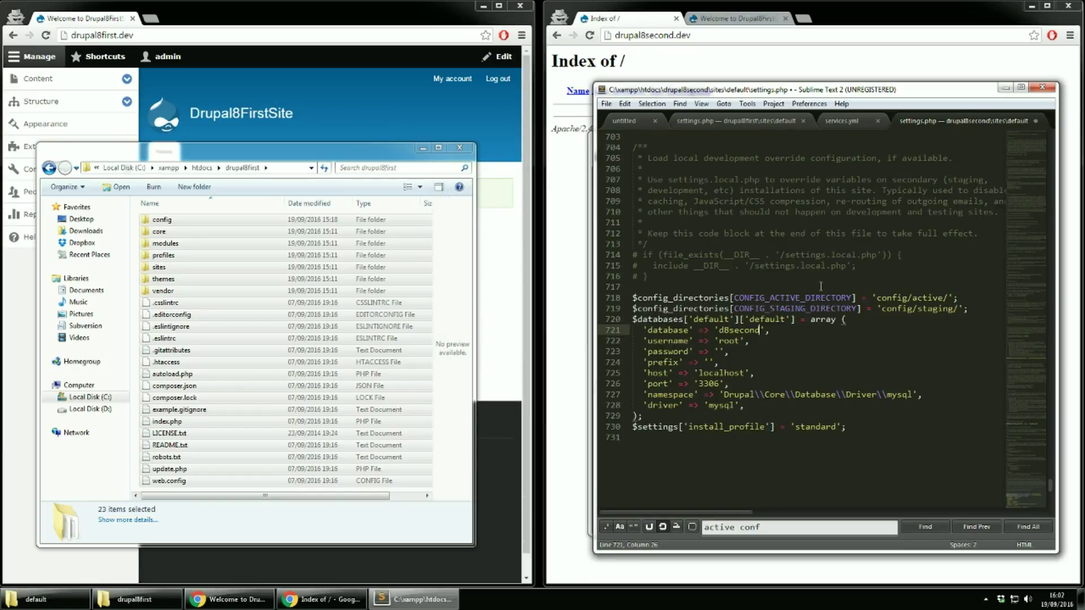
{"action": "key", "text": "ctrl+s"}
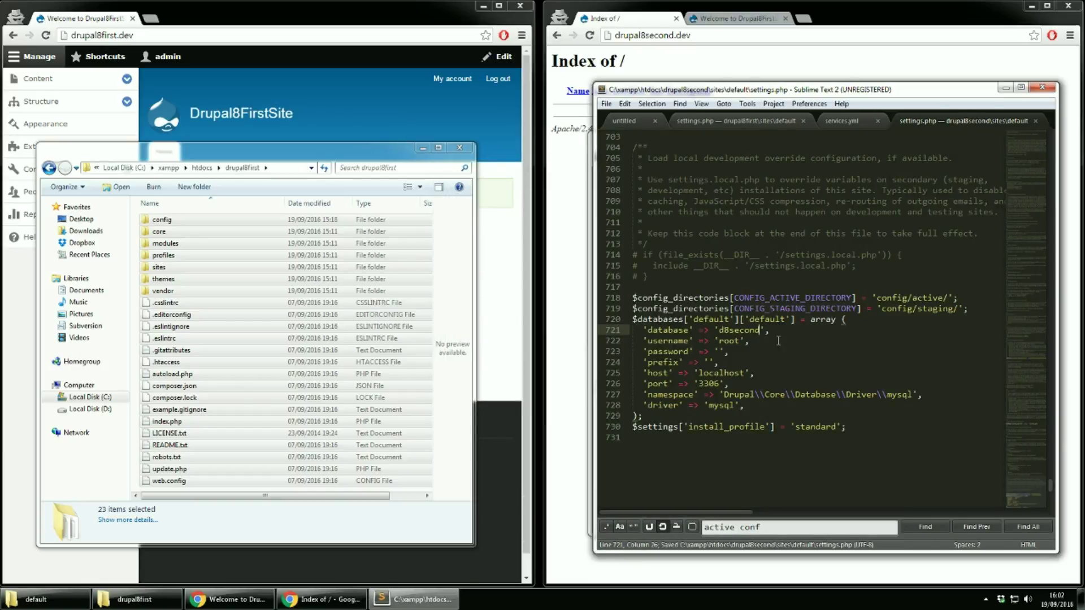
{"action": "left_click", "coordinate": [778, 341]}
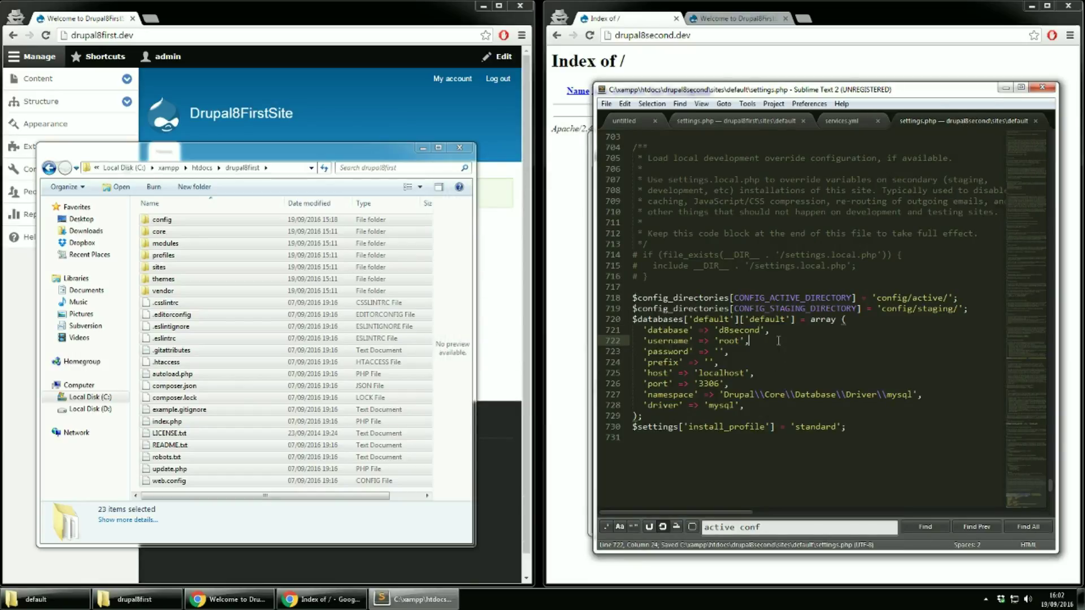
Step: Reload drupal8second.dev to load the cloned site, and open the first site's Configuration page
{"action": "left_click", "coordinate": [624, 19]}
{"action": "left_click", "coordinate": [669, 36]}
{"action": "key", "text": "Return"}
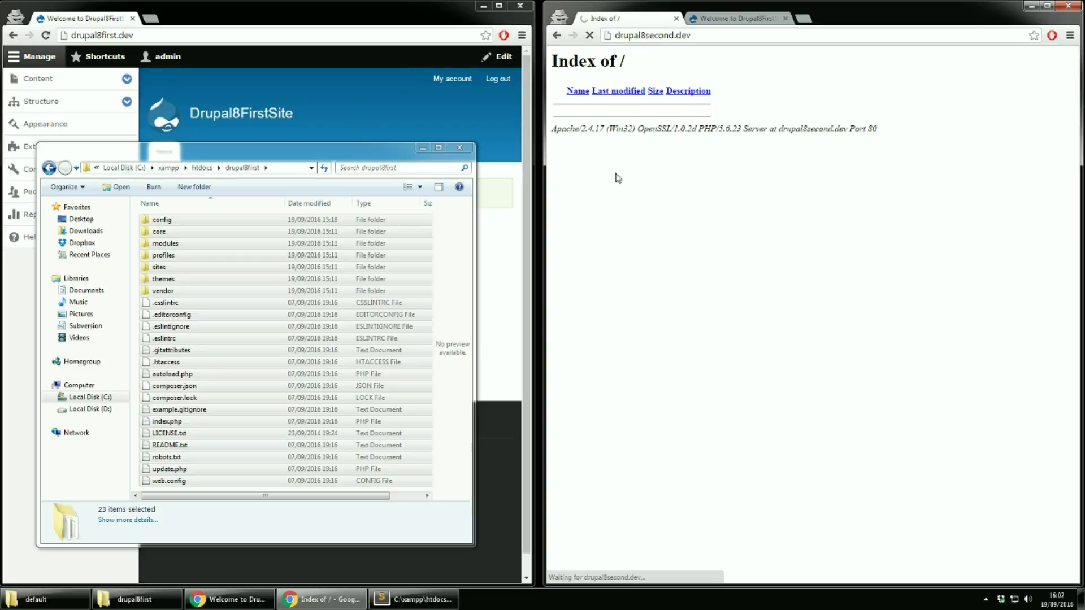
{"action": "left_click", "coordinate": [21, 310]}
{"action": "left_click", "coordinate": [59, 169]}
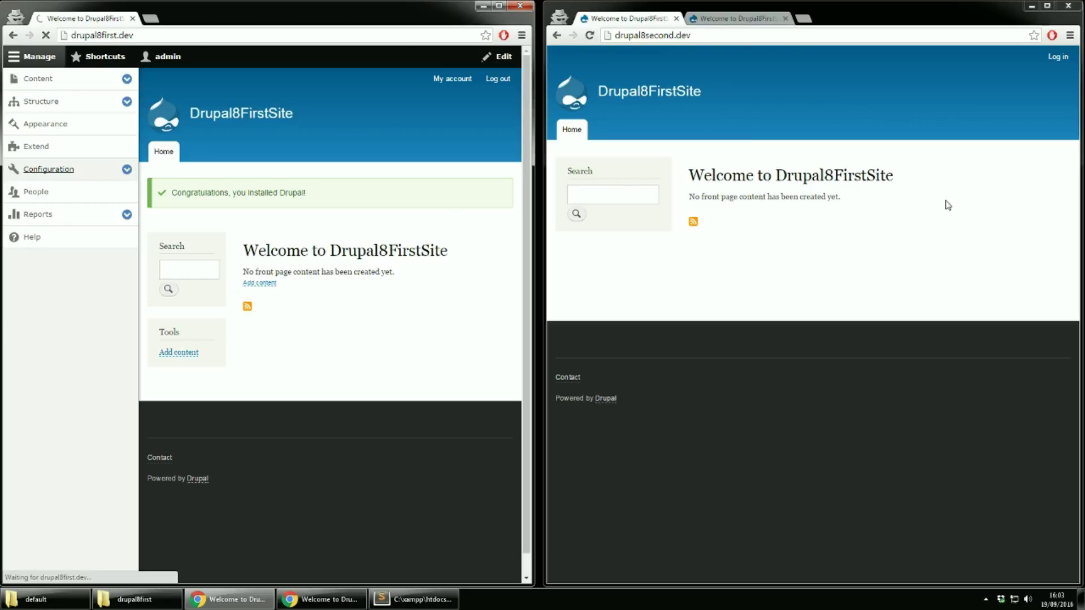
Step: Log in to the second site with the saved admin credentials, then open the first site's Basic site settings
{"action": "left_click", "coordinate": [1063, 60]}
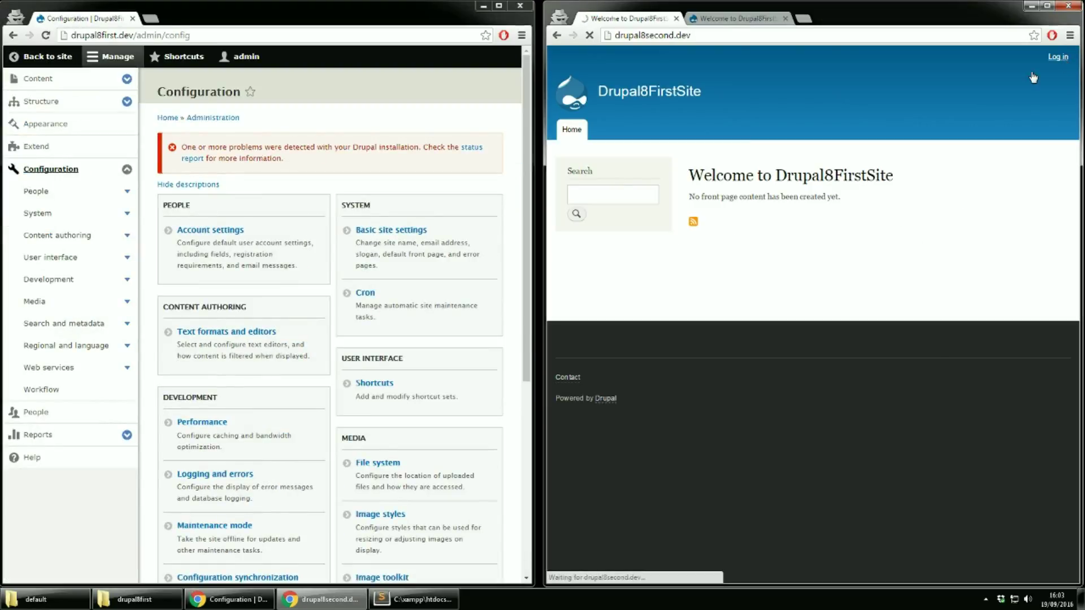
{"action": "left_click", "coordinate": [733, 255]}
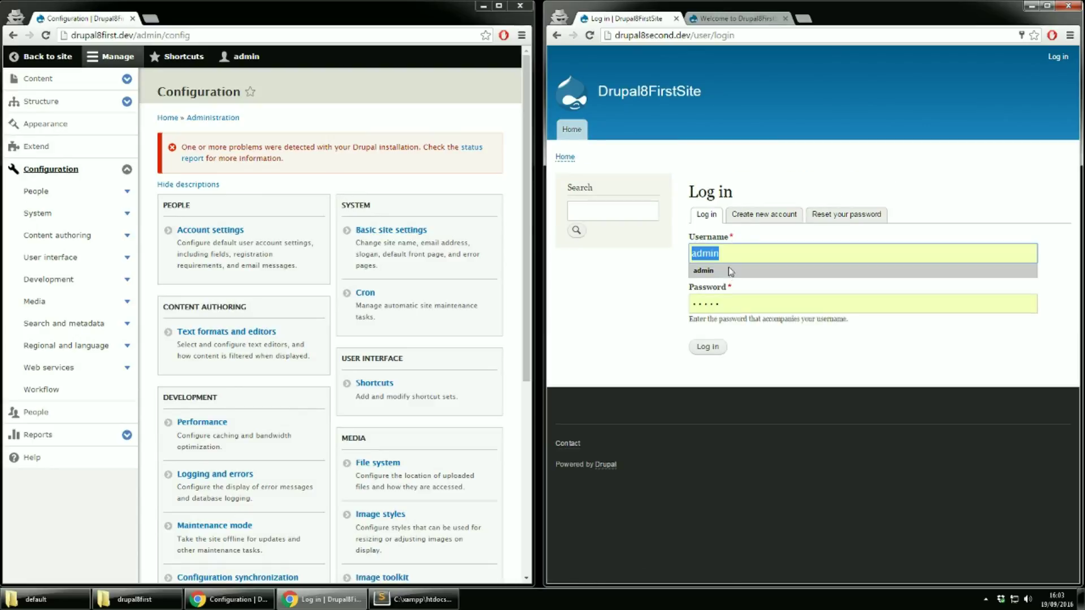
{"action": "left_click", "coordinate": [730, 272]}
{"action": "left_click", "coordinate": [716, 350]}
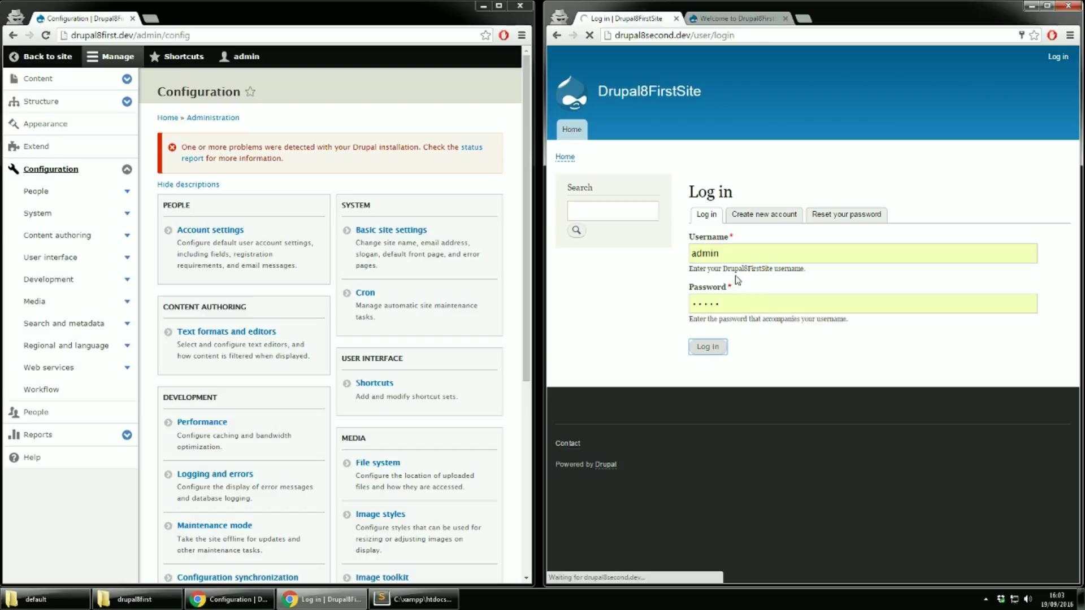
{"action": "left_click", "coordinate": [376, 240]}
{"action": "left_click", "coordinate": [376, 241]}
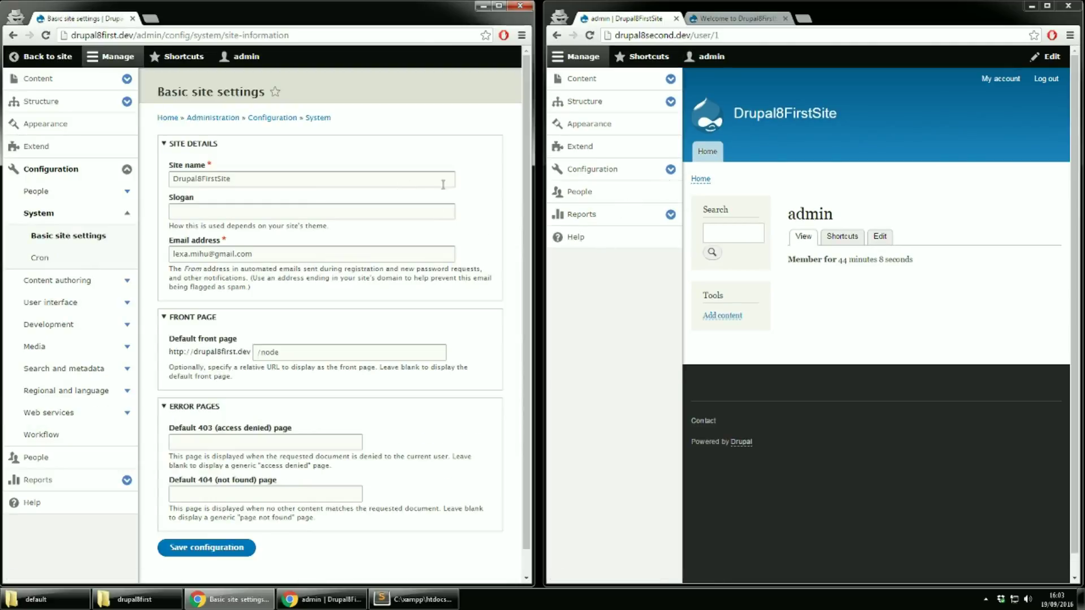
Step: Open the second site's Basic site settings, and rename the first site to Drupal8FirstSiteTestChange
{"action": "left_click", "coordinate": [669, 170]}
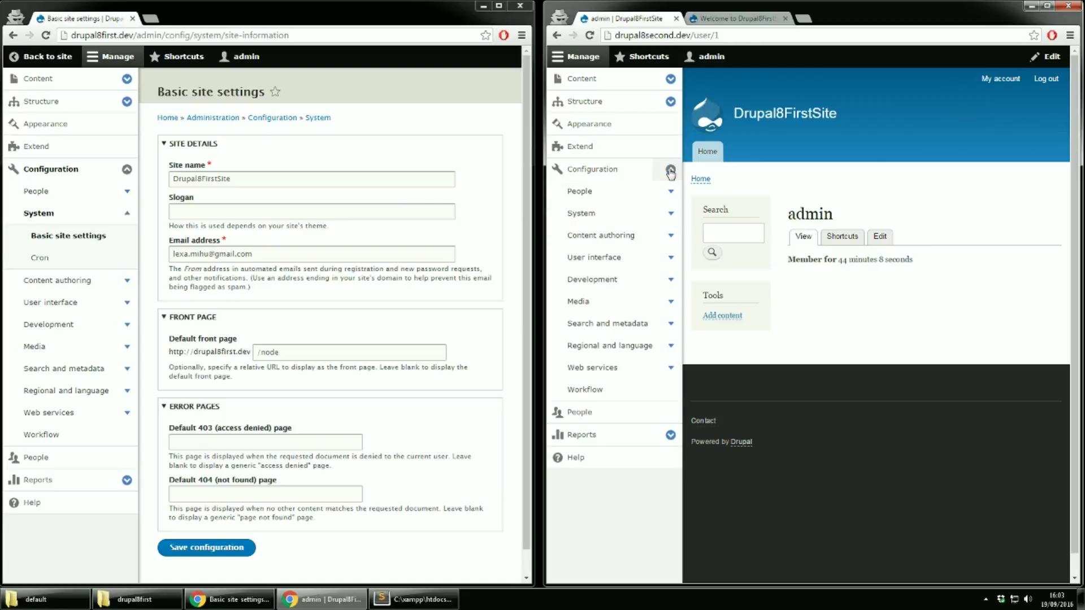
{"action": "left_click", "coordinate": [670, 213]}
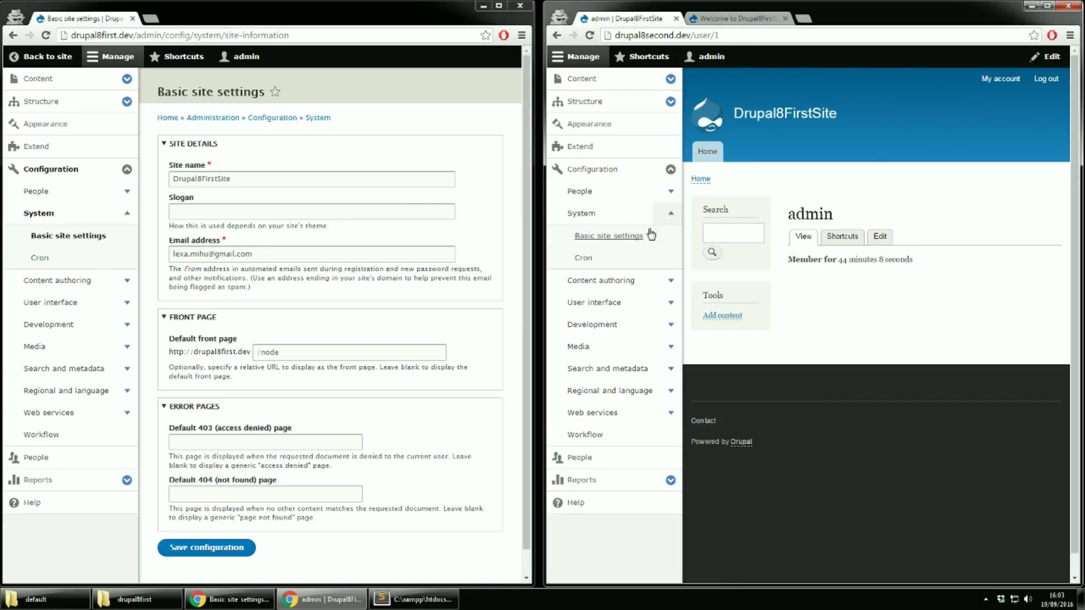
{"action": "left_click", "coordinate": [636, 238]}
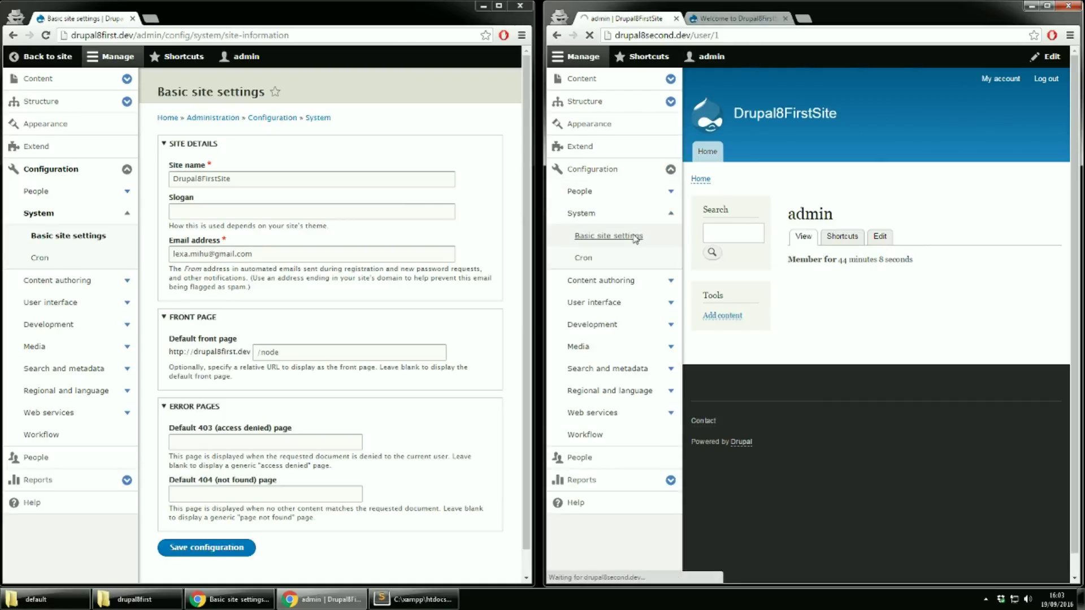
{"action": "left_click", "coordinate": [231, 179]}
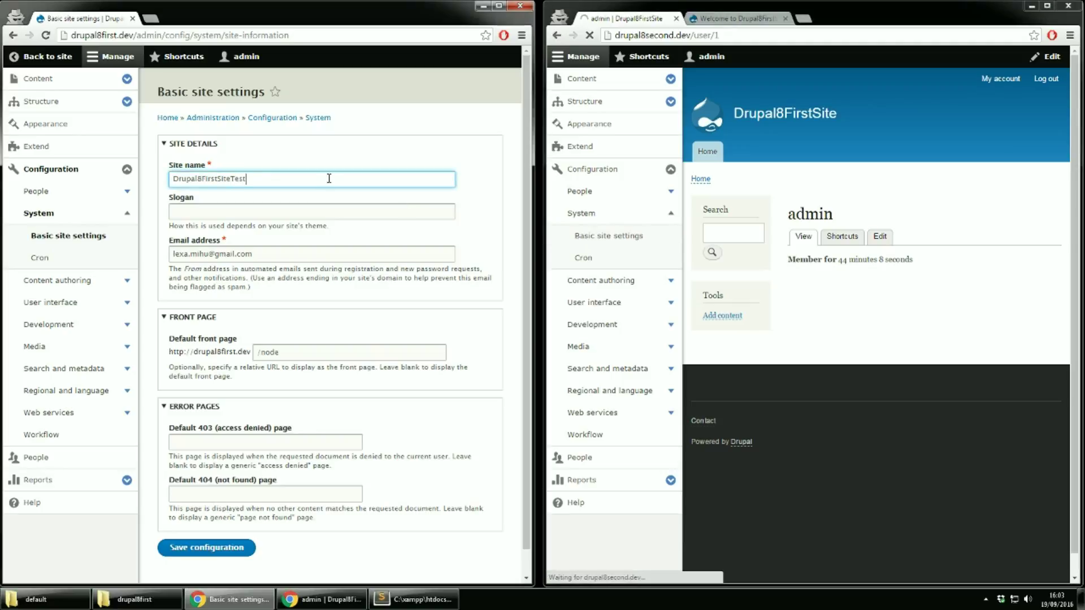
{"action": "type", "text": "TestChange"}
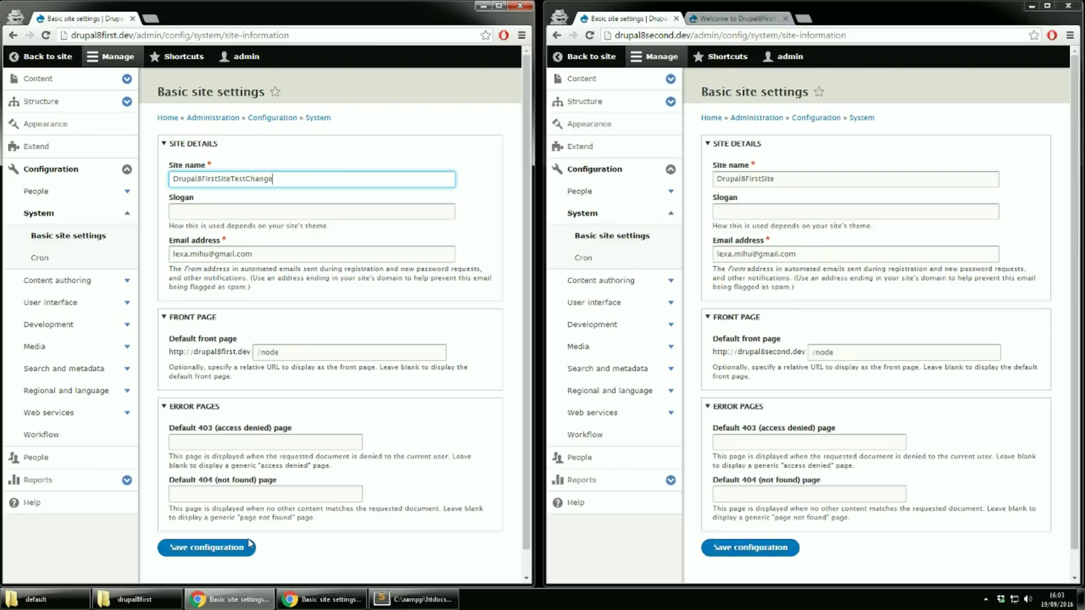
{"action": "left_click", "coordinate": [247, 547]}
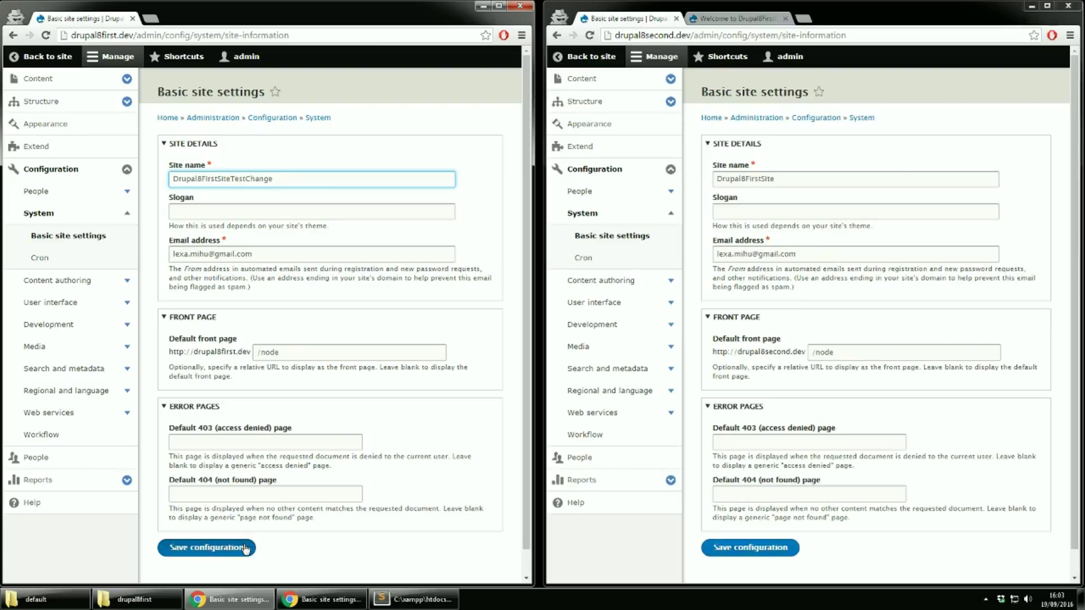
Step: Rename the second site to Drupal8SecondSiteClone and save its configuration
{"action": "left_click_drag", "start_coordinate": [746, 179], "coordinate": [787, 175]}
{"action": "type", "text": "Seco"}
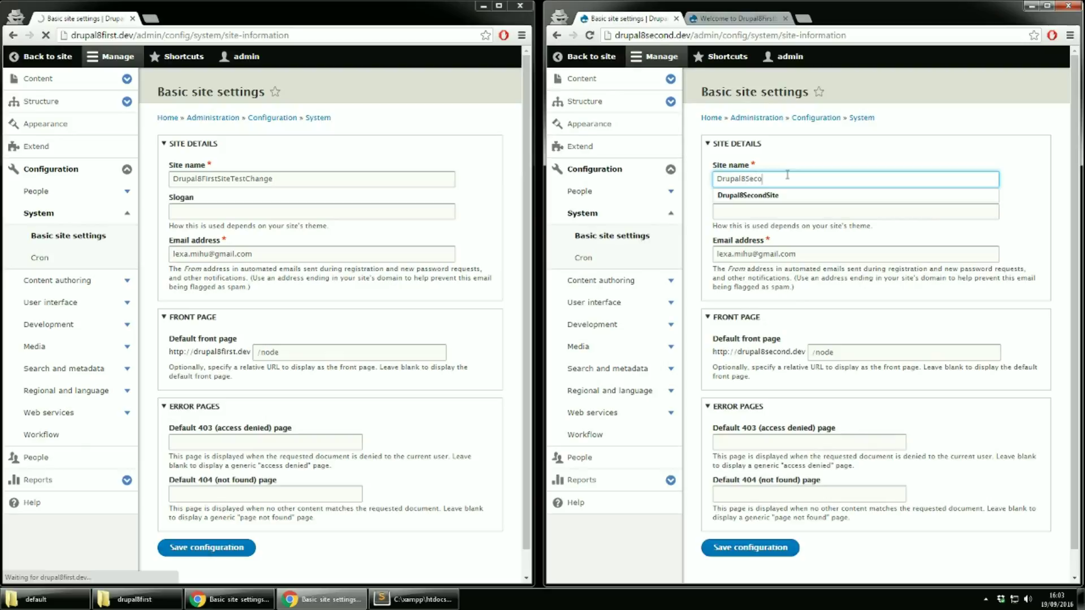
{"action": "type", "text": "ndSiteClone"}
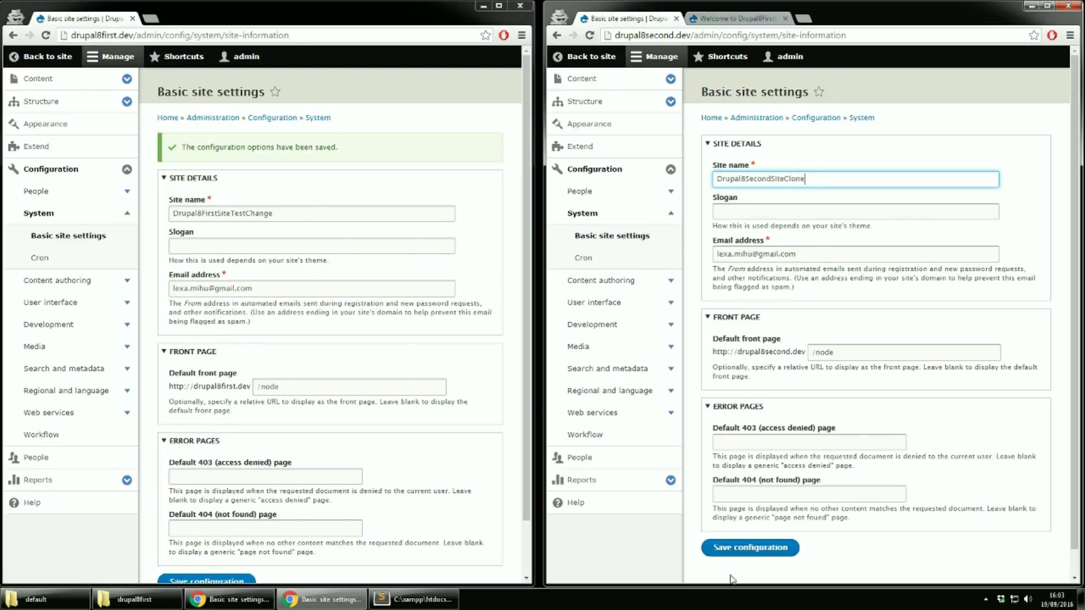
{"action": "left_click", "coordinate": [739, 547]}
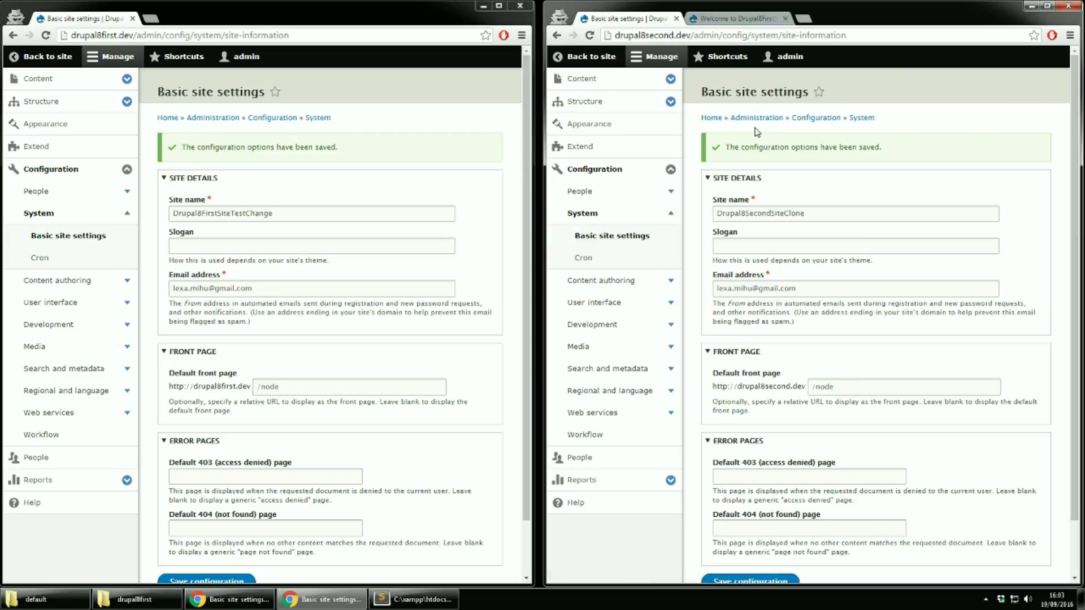
{"action": "left_click", "coordinate": [590, 56]}
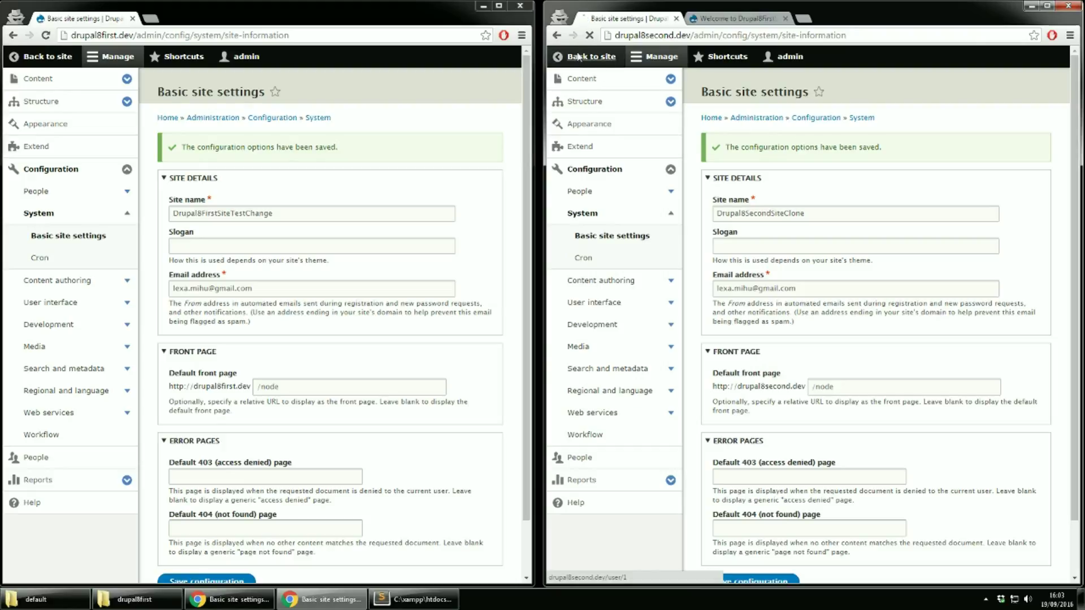
Step: Go to Configuration > Development > Configuration synchronization on the first site and open its Export tab
{"action": "left_click", "coordinate": [32, 58]}
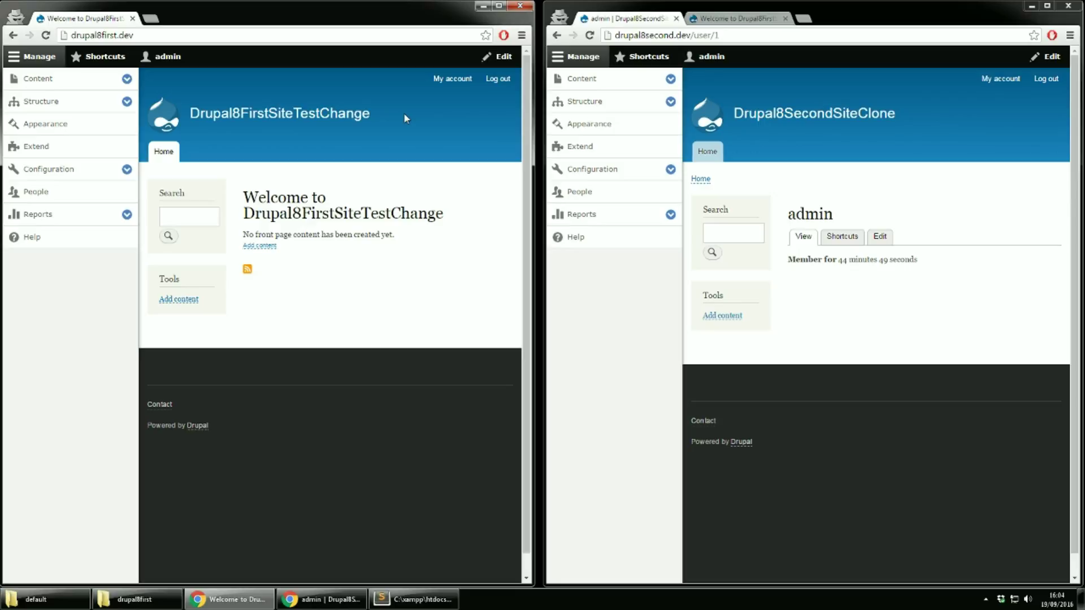
{"action": "left_click", "coordinate": [127, 170]}
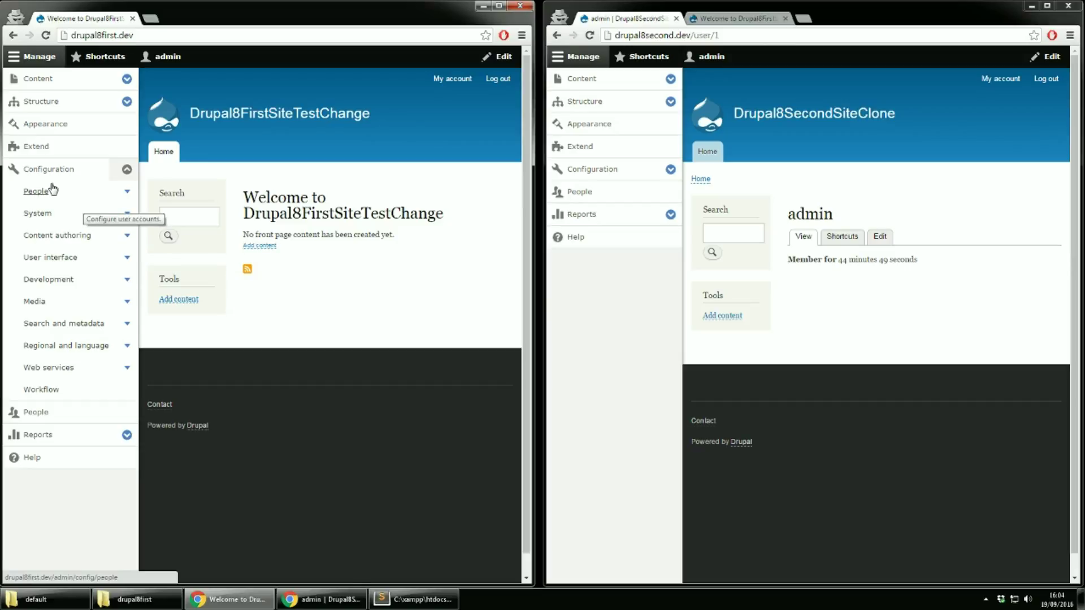
{"action": "left_click", "coordinate": [127, 280]}
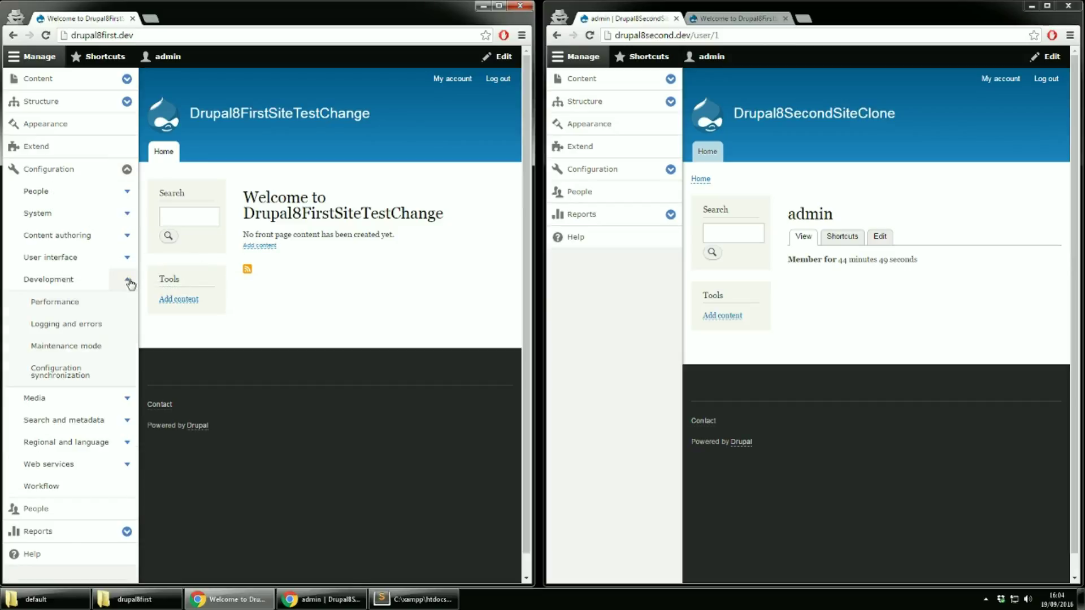
{"action": "left_click", "coordinate": [50, 376]}
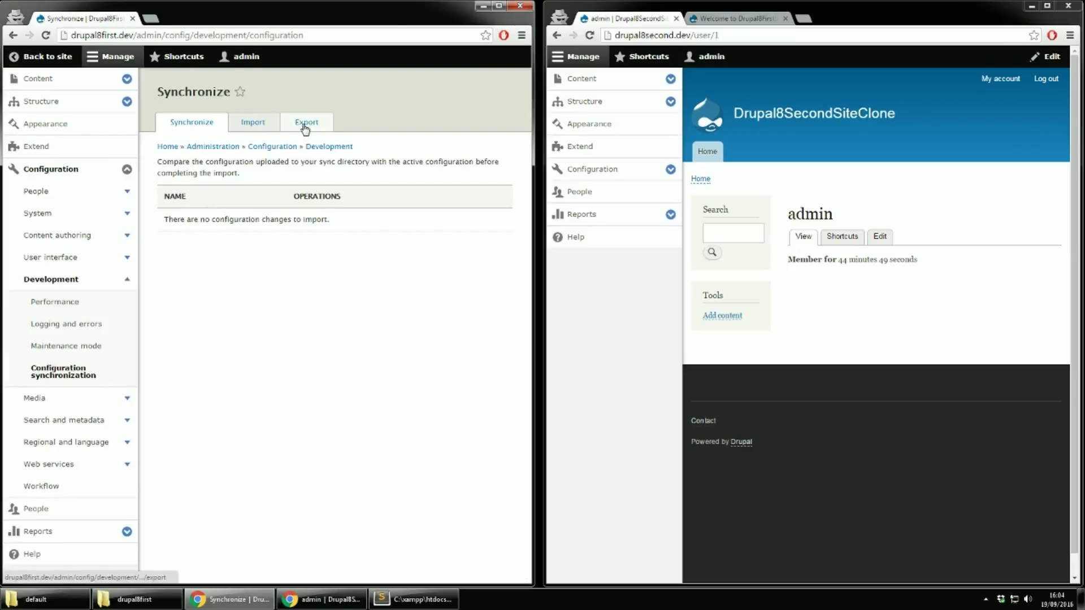
{"action": "left_click", "coordinate": [305, 128]}
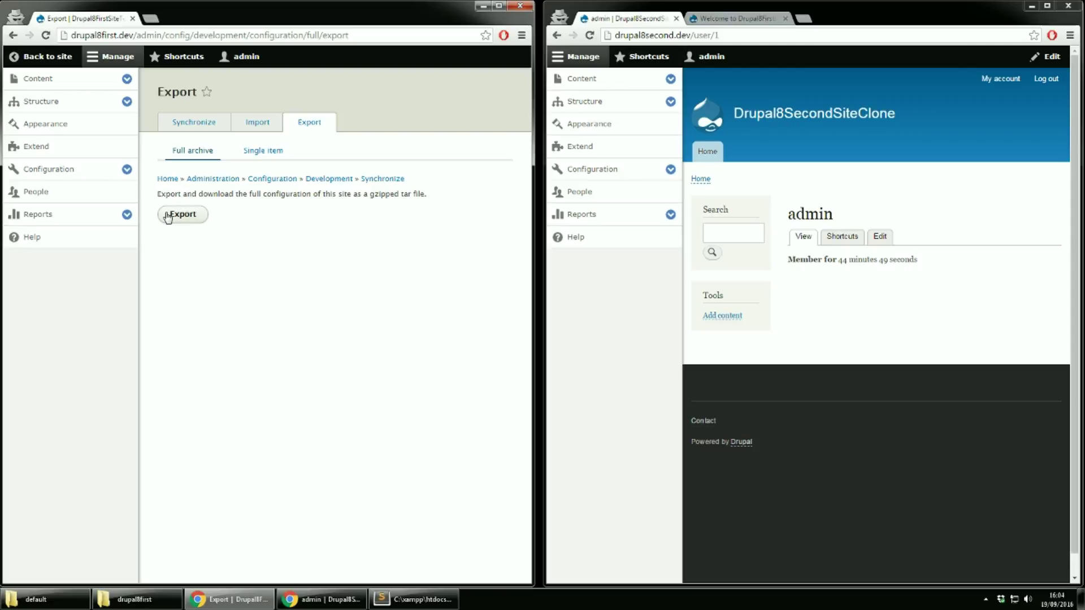
Step: Copy the 172 YML files from drupal8first\config\active into drupal8second\config\staging
{"action": "left_click", "coordinate": [138, 604]}
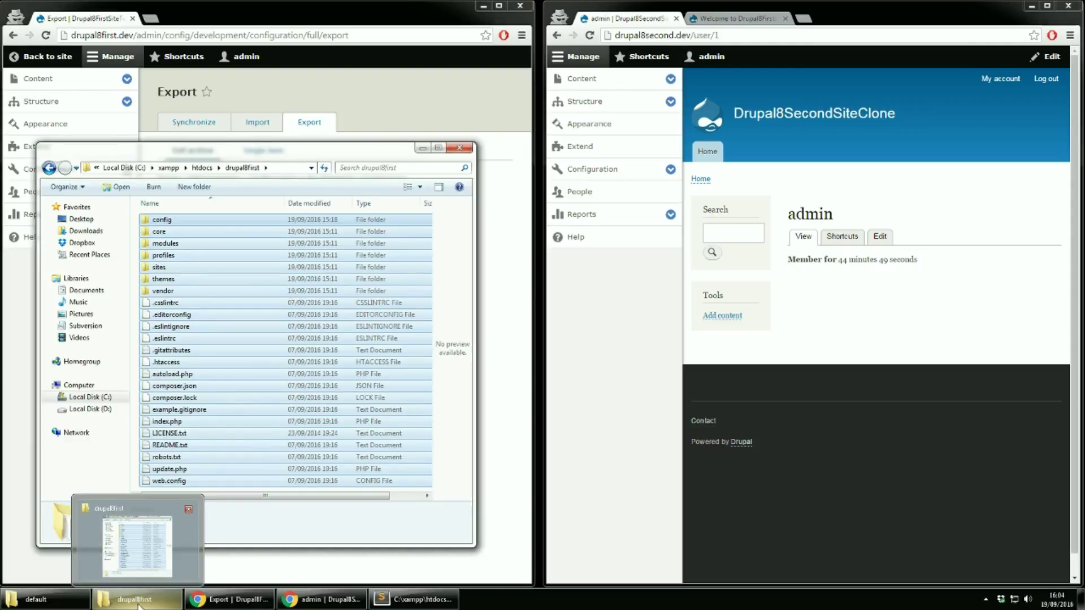
{"action": "left_click", "coordinate": [220, 219]}
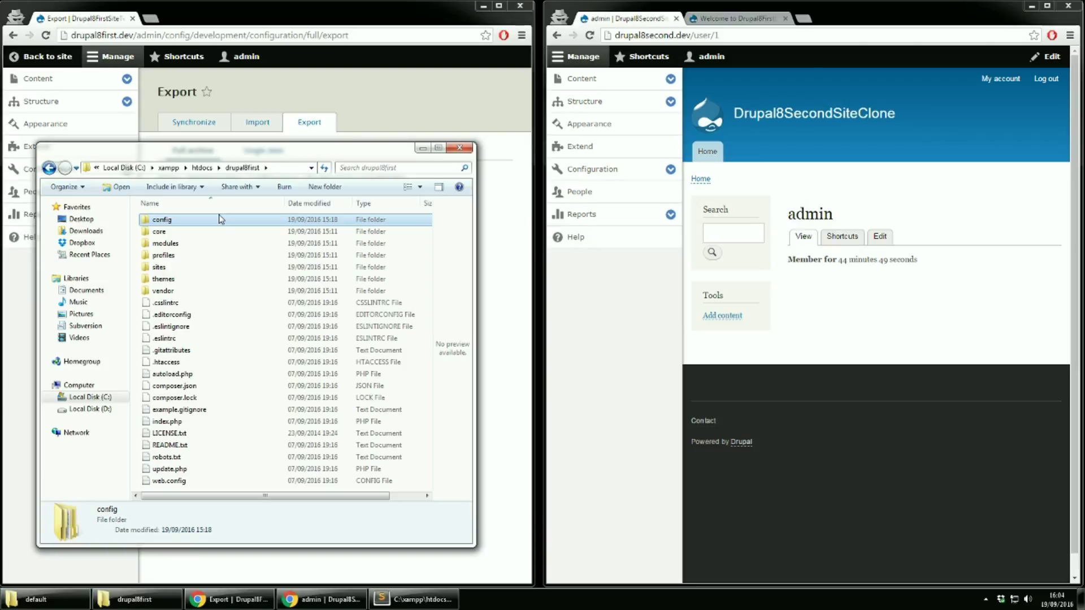
{"action": "double_click", "coordinate": [221, 219]}
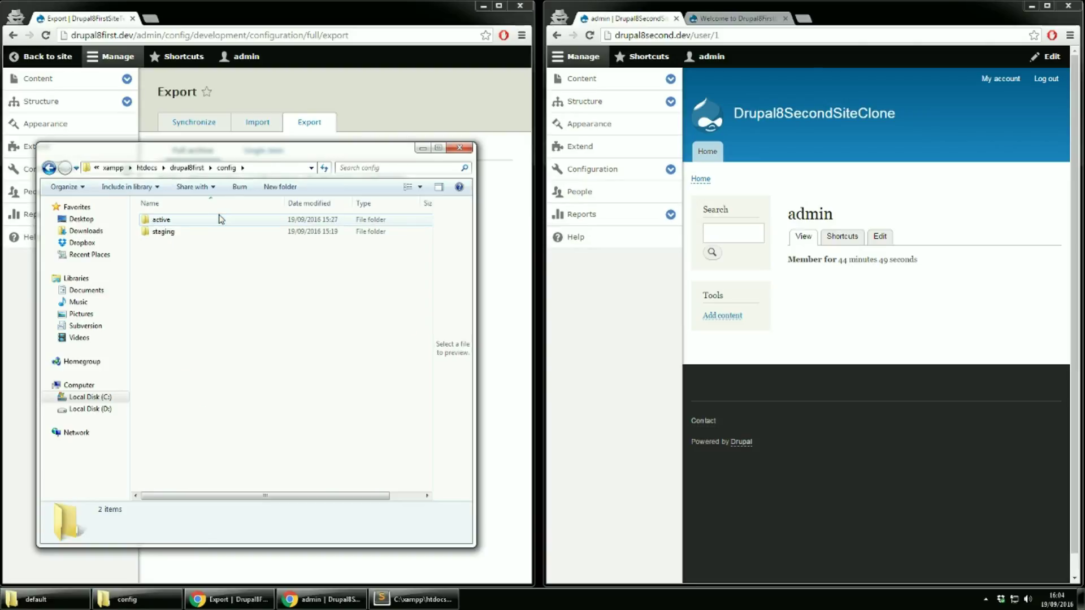
{"action": "double_click", "coordinate": [219, 219]}
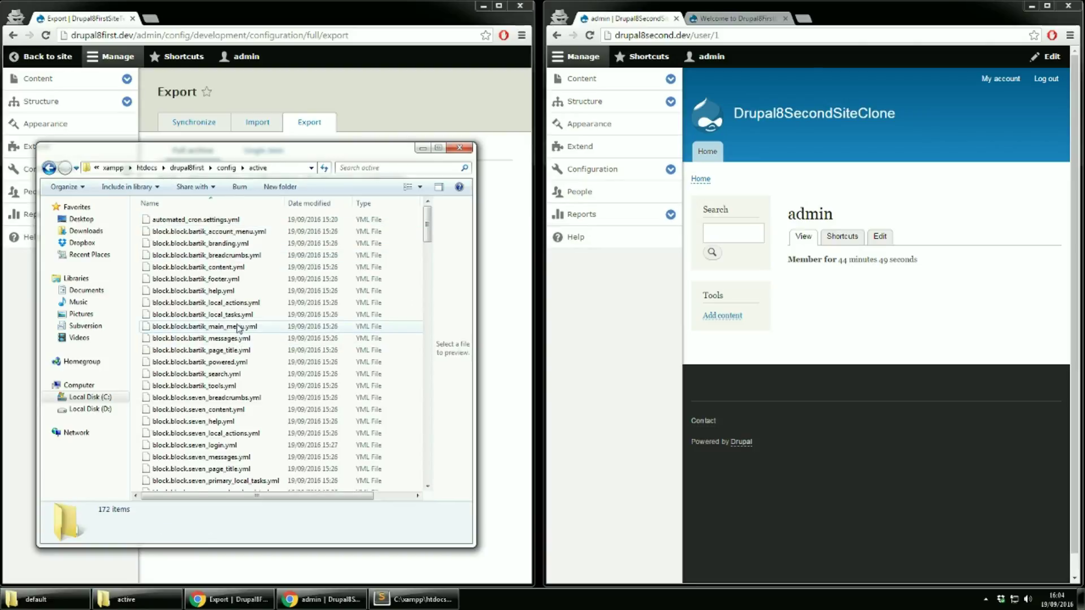
{"action": "key", "text": "ctrl+a"}
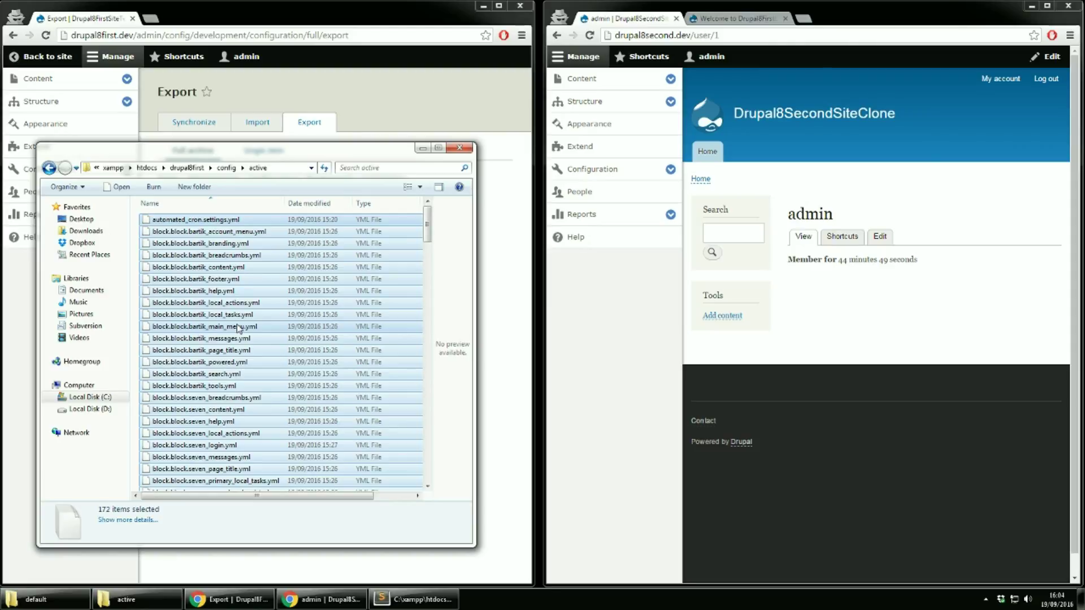
{"action": "left_click", "coordinate": [37, 603]}
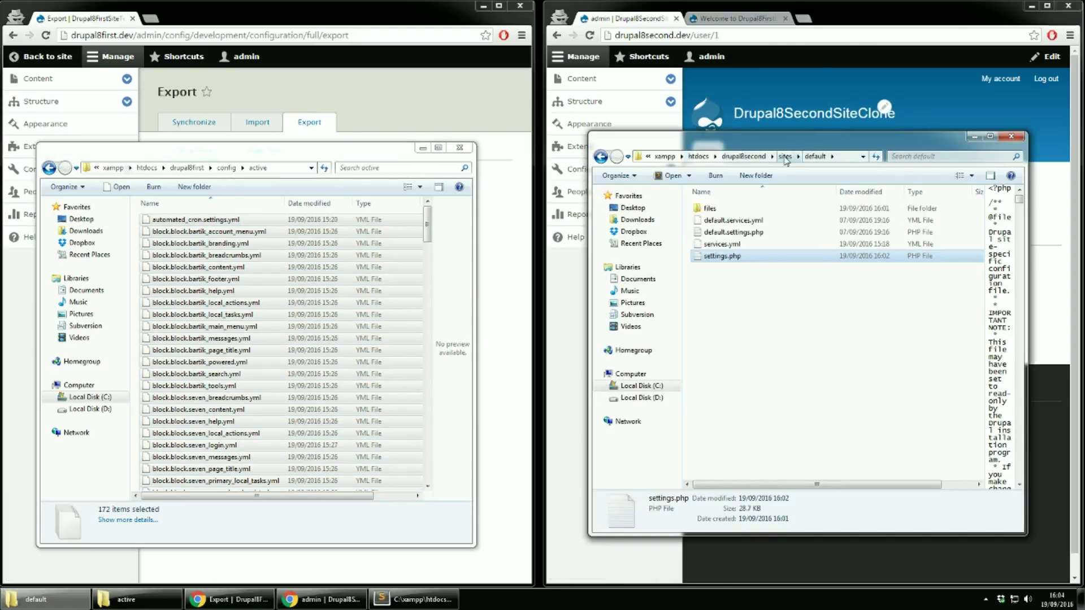
{"action": "left_click", "coordinate": [743, 157]}
{"action": "double_click", "coordinate": [714, 210]}
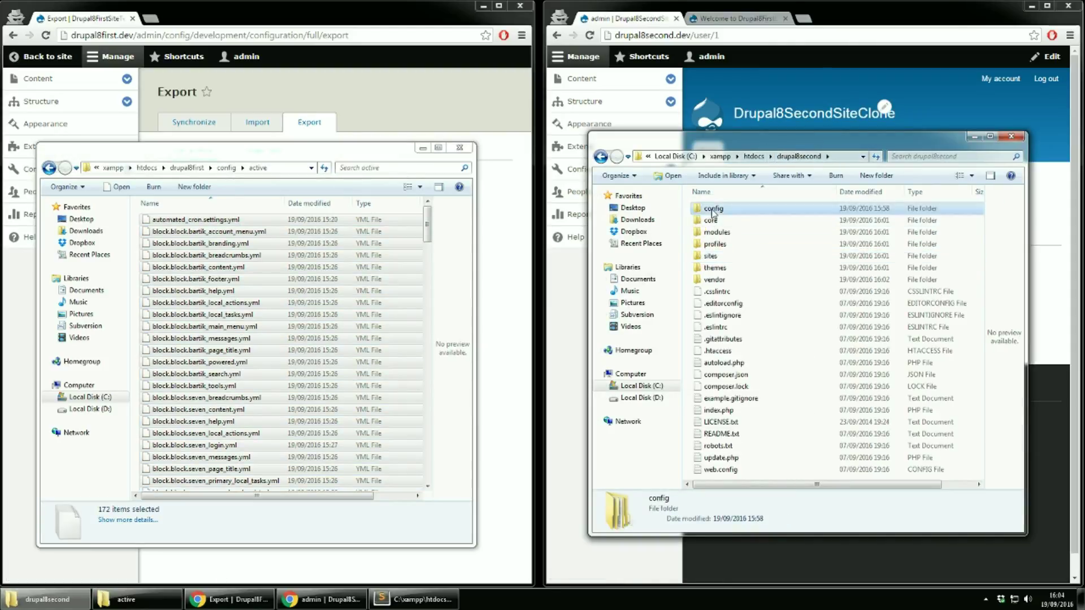
{"action": "double_click", "coordinate": [711, 222]}
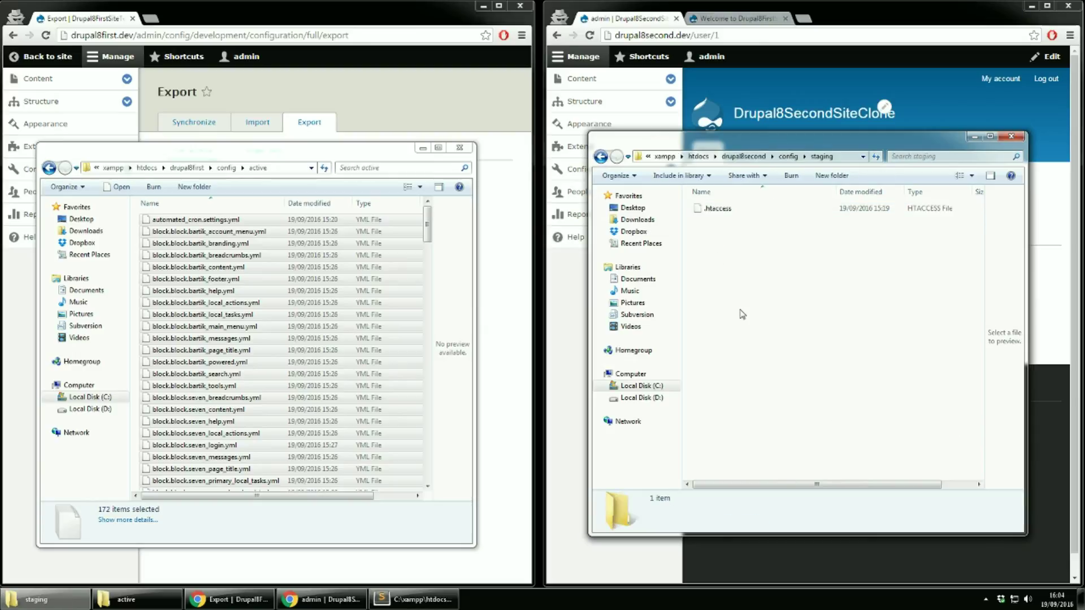
{"action": "key", "text": "ctrl+v"}
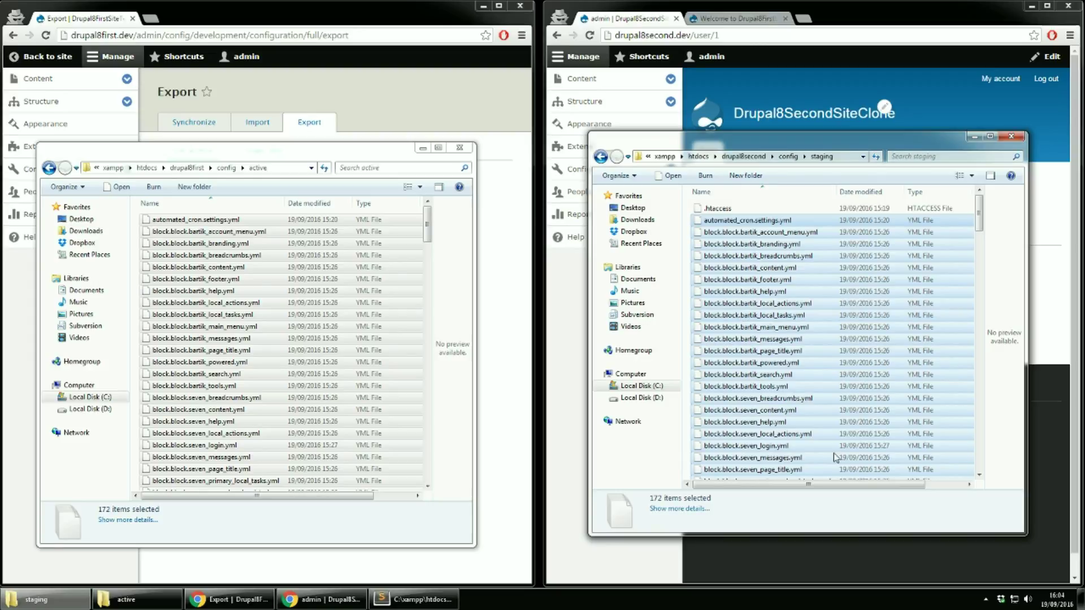
{"action": "left_click", "coordinate": [833, 569]}
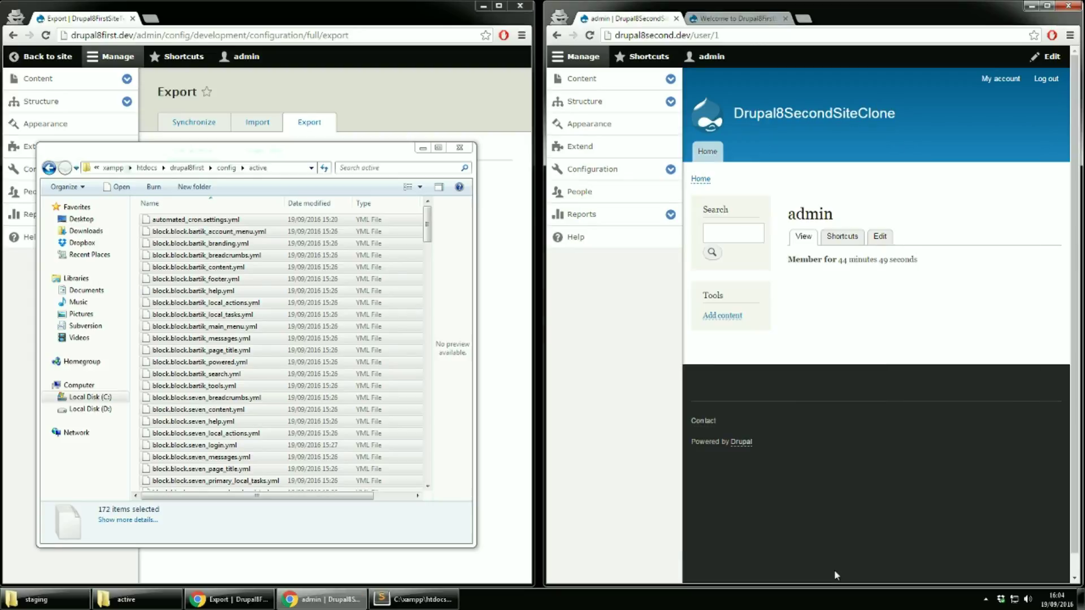
Step: Open the second site's Configuration synchronization page and view the system.site differences
{"action": "left_click", "coordinate": [670, 170]}
{"action": "left_click", "coordinate": [670, 279]}
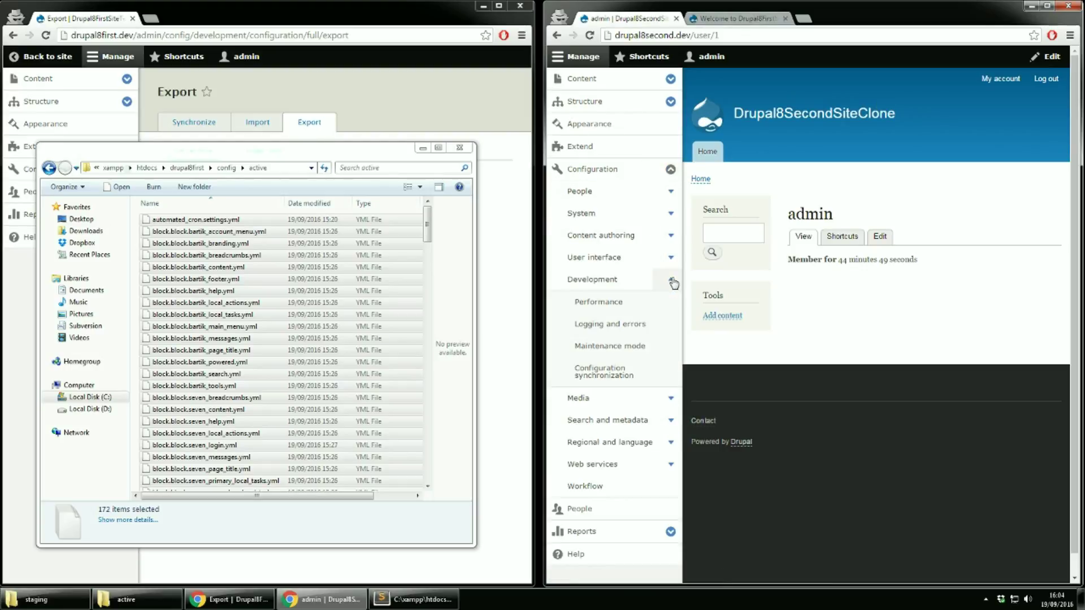
{"action": "left_click", "coordinate": [604, 372]}
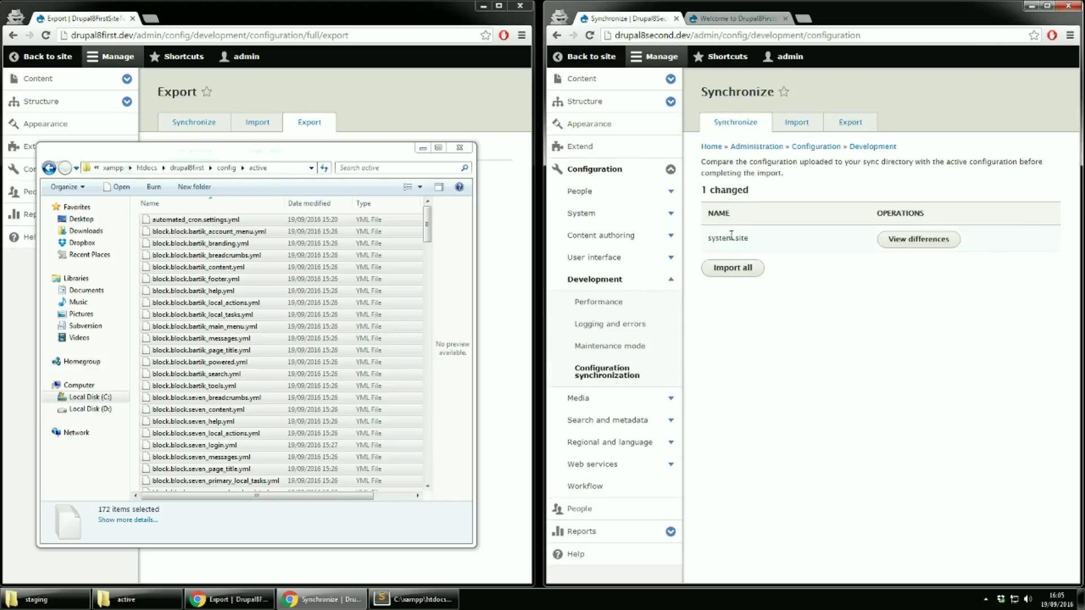
{"action": "left_click", "coordinate": [901, 240]}
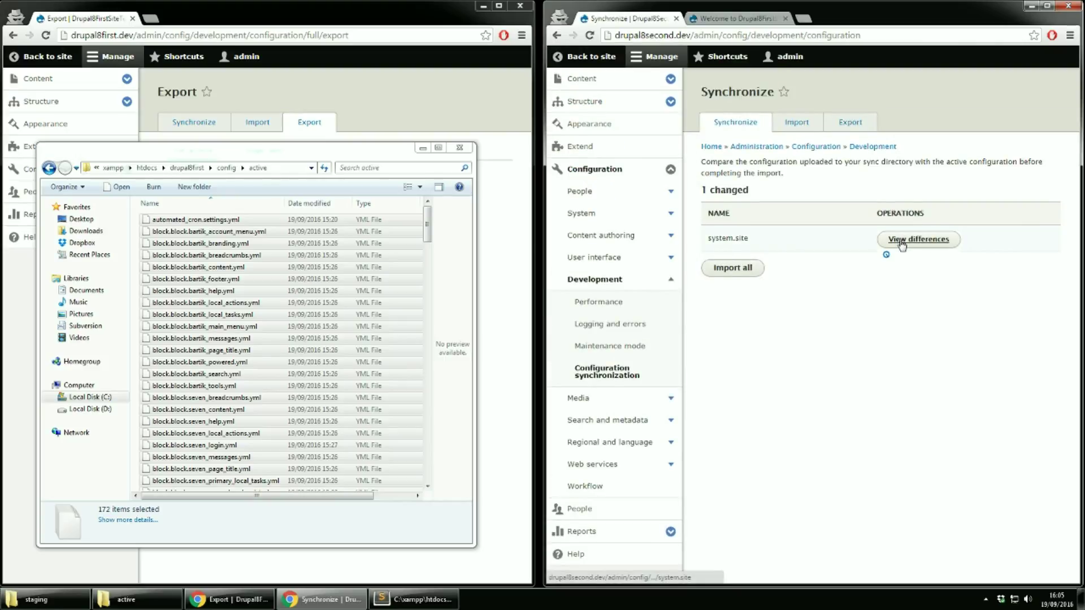